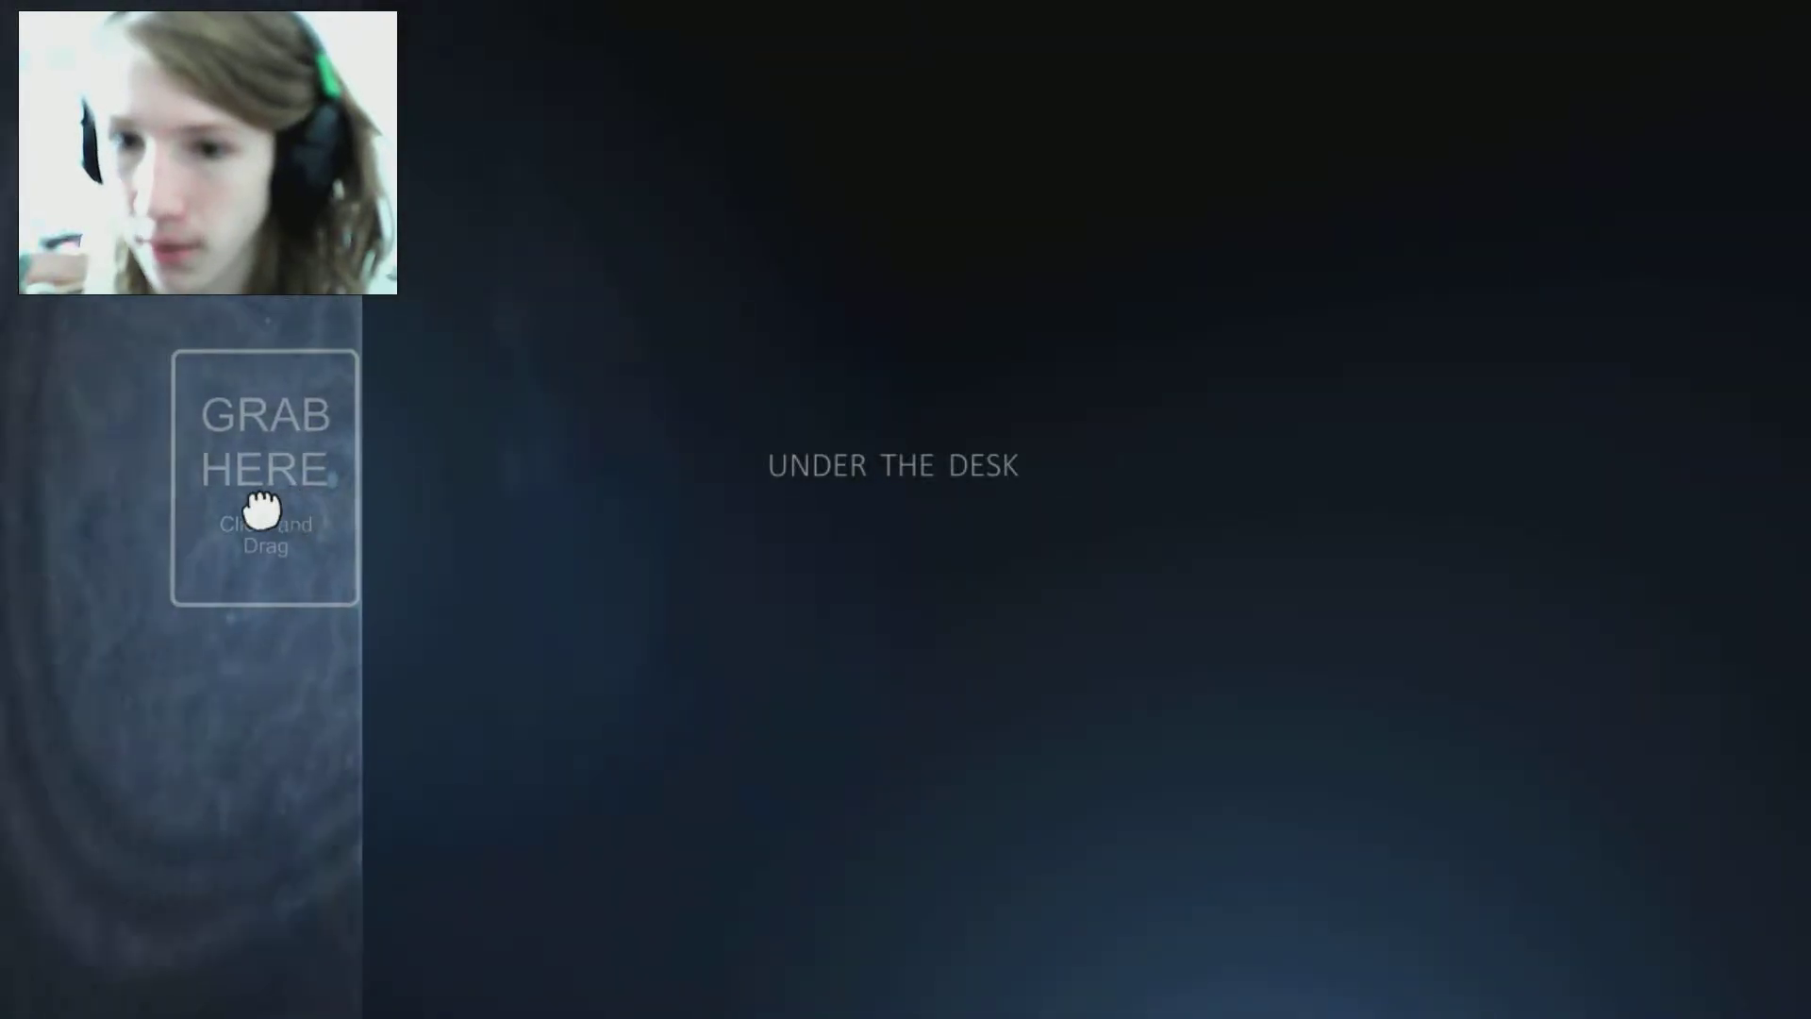
left_click_drag(273, 509, 1598, 511)
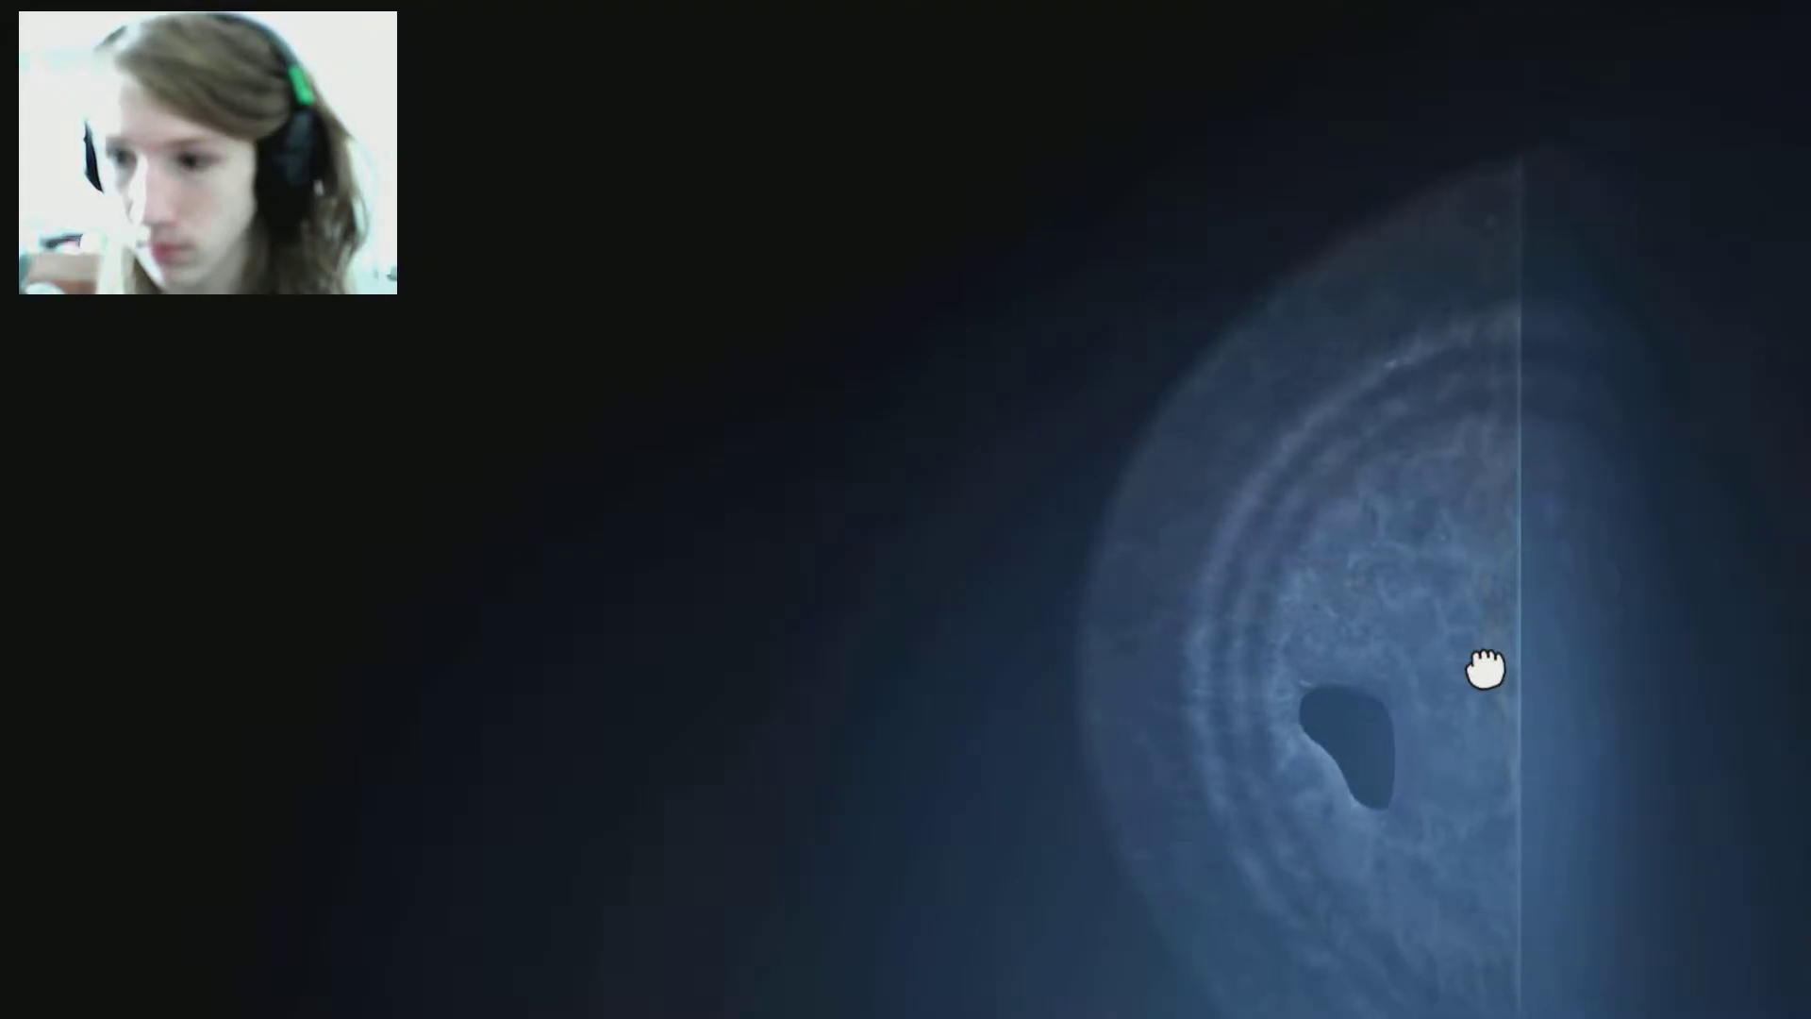
mouse_move(1484, 667)
left_mouse_down()
mouse_move(1469, 678)
mouse_move(1481, 733)
mouse_move(1681, 804)
left_mouse_up()
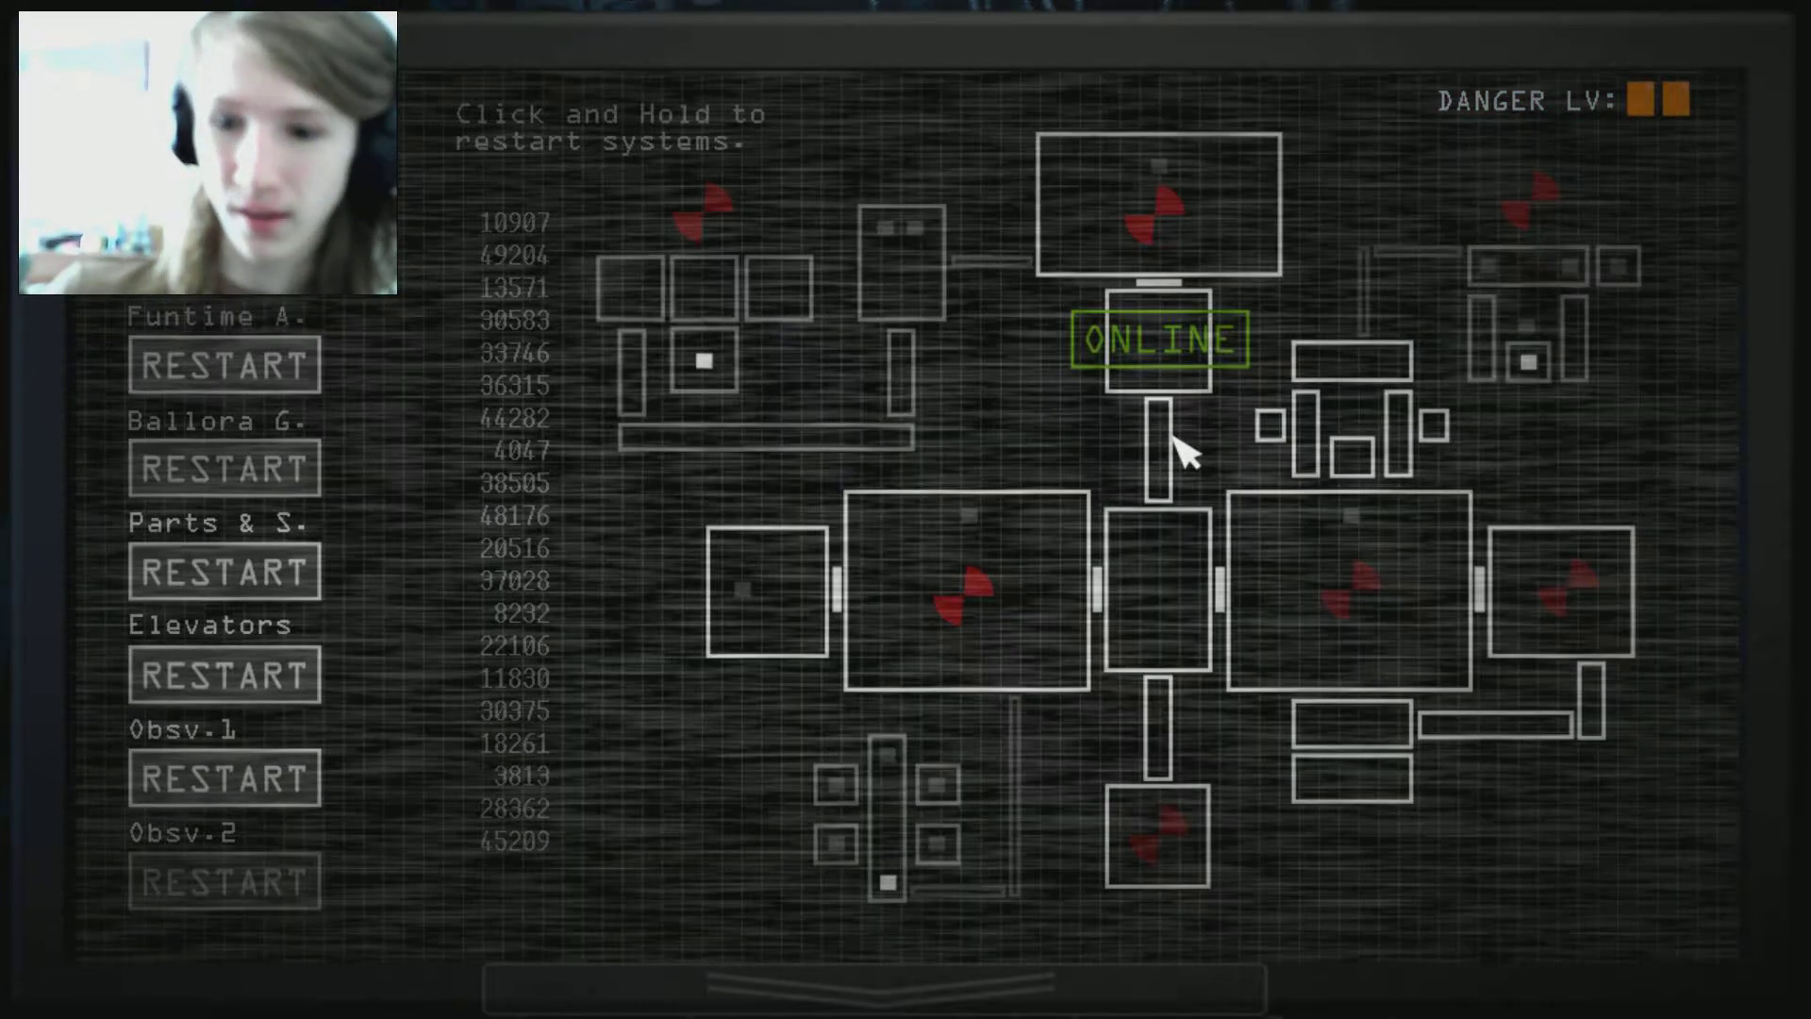
left_click(903, 991)
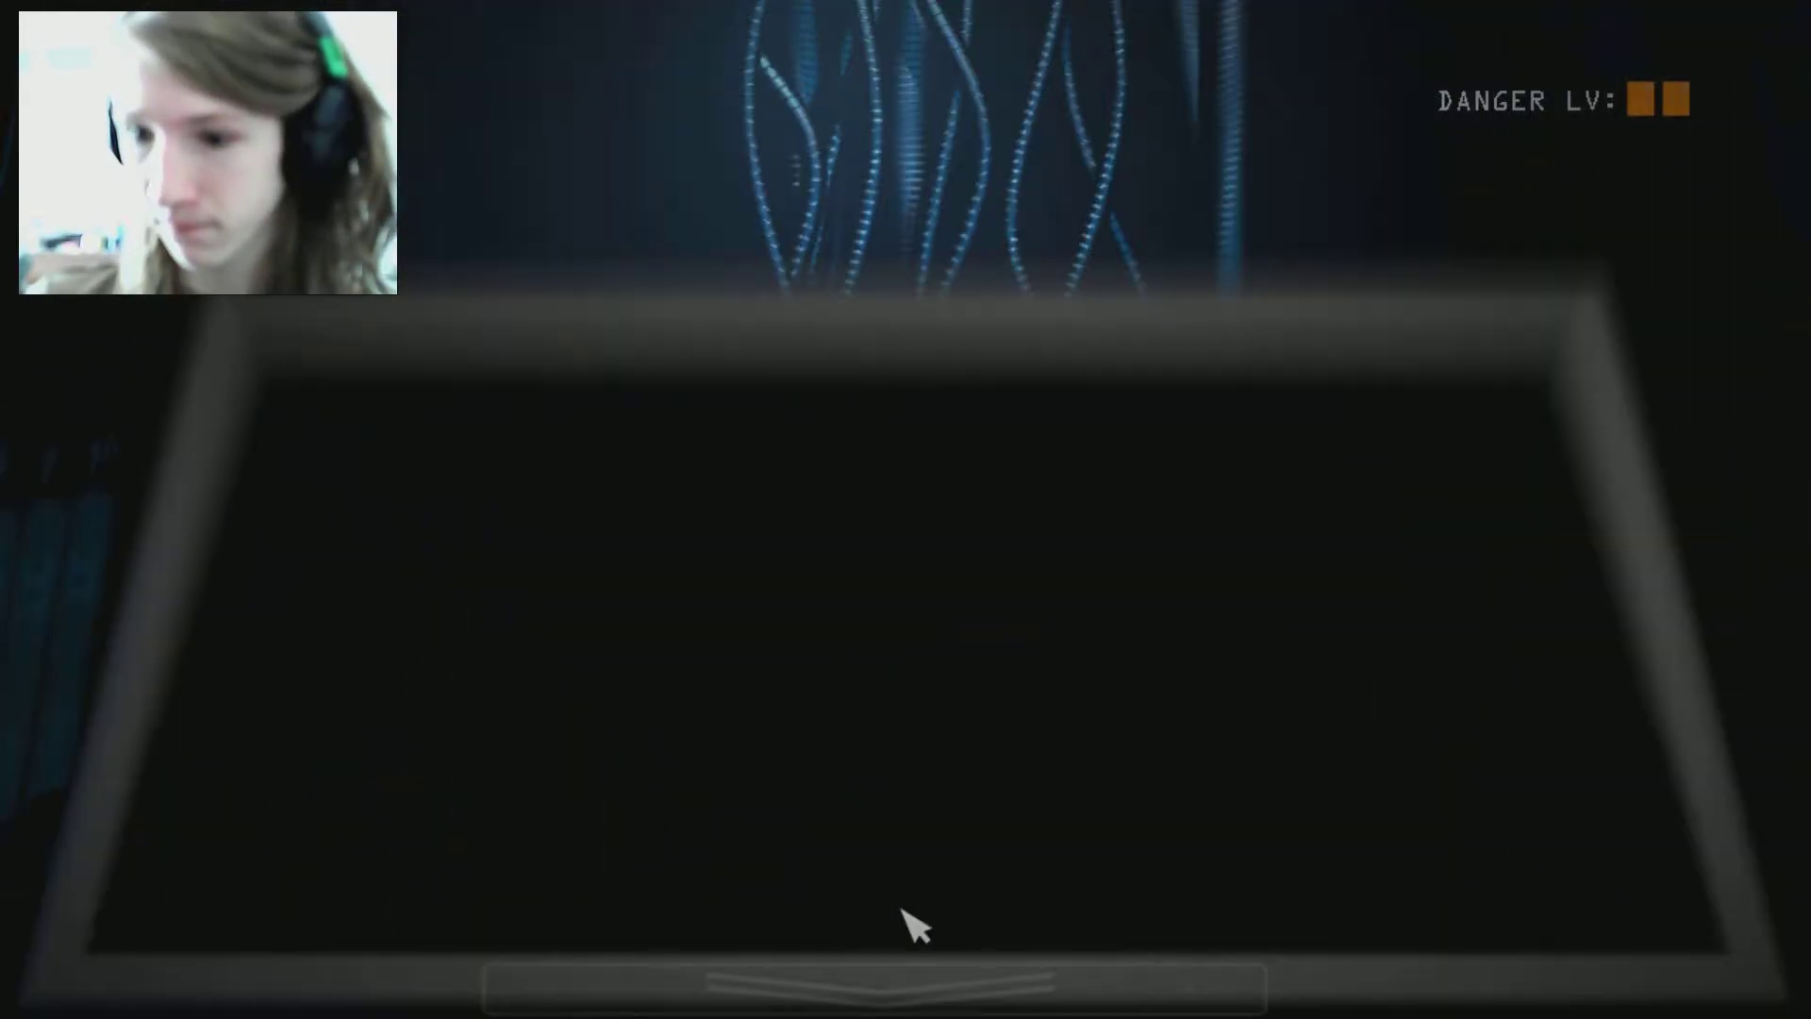
mouse_move(874, 985)
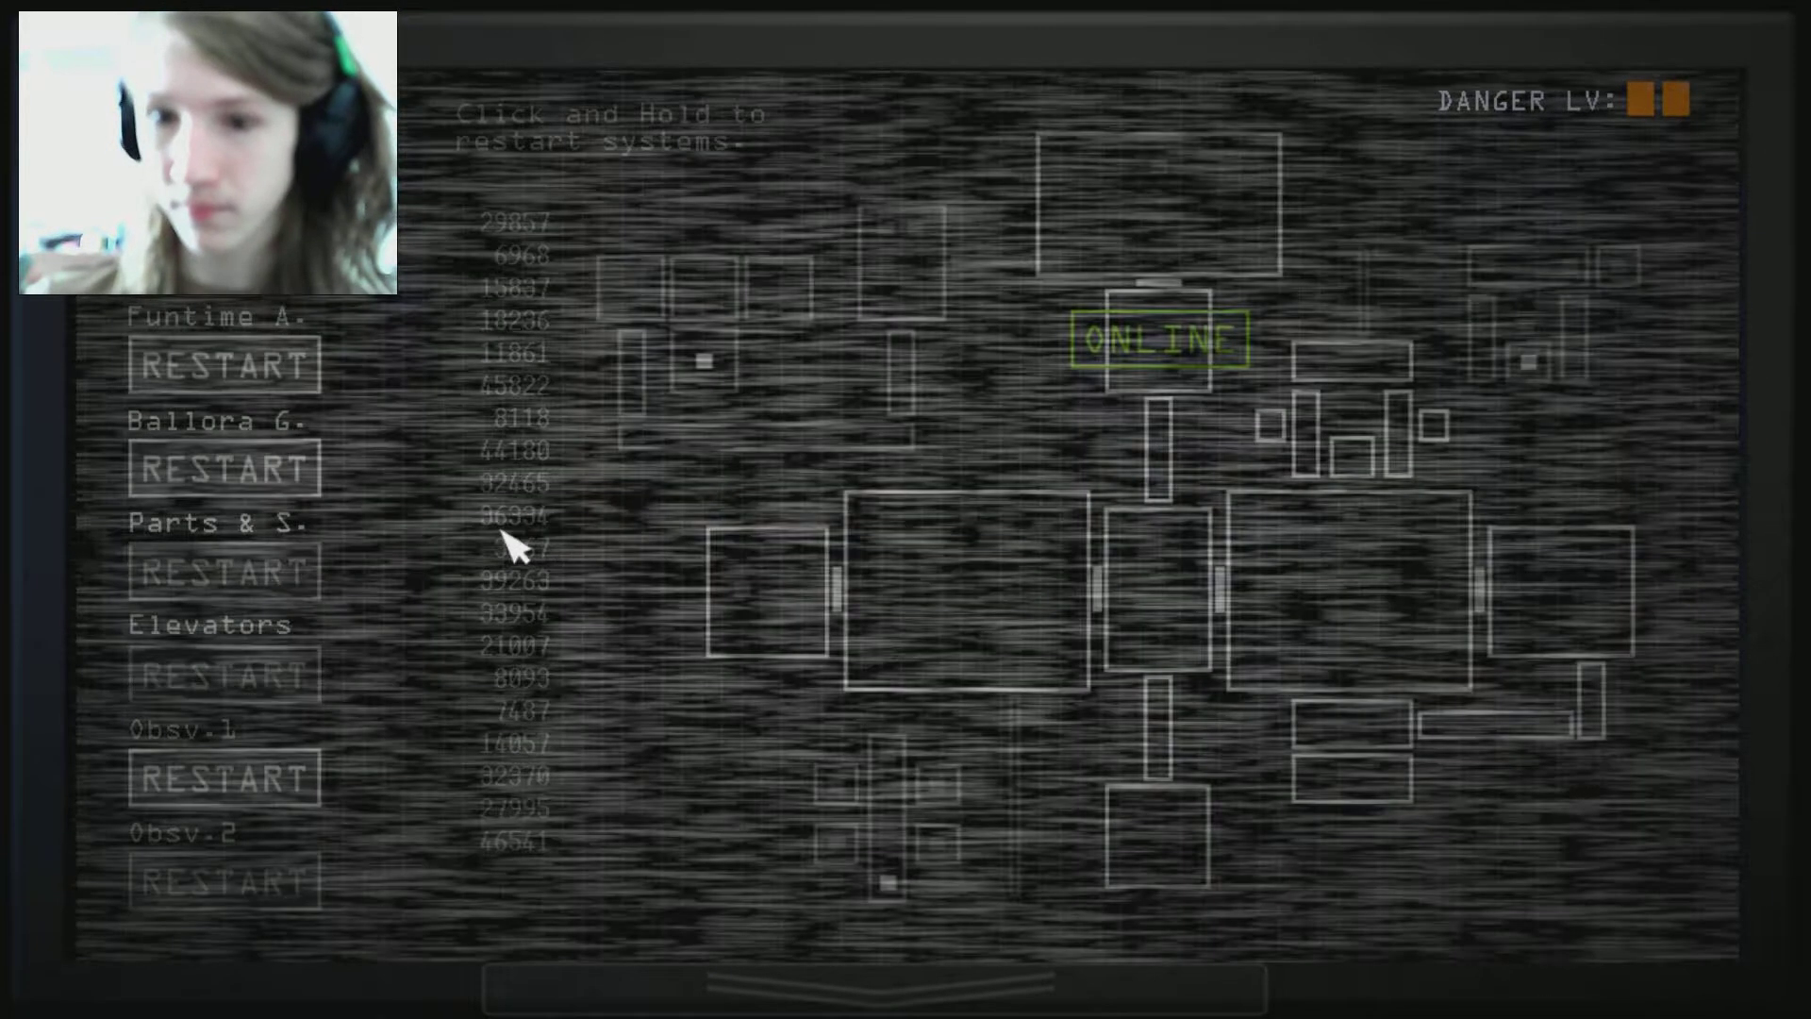
key("space")
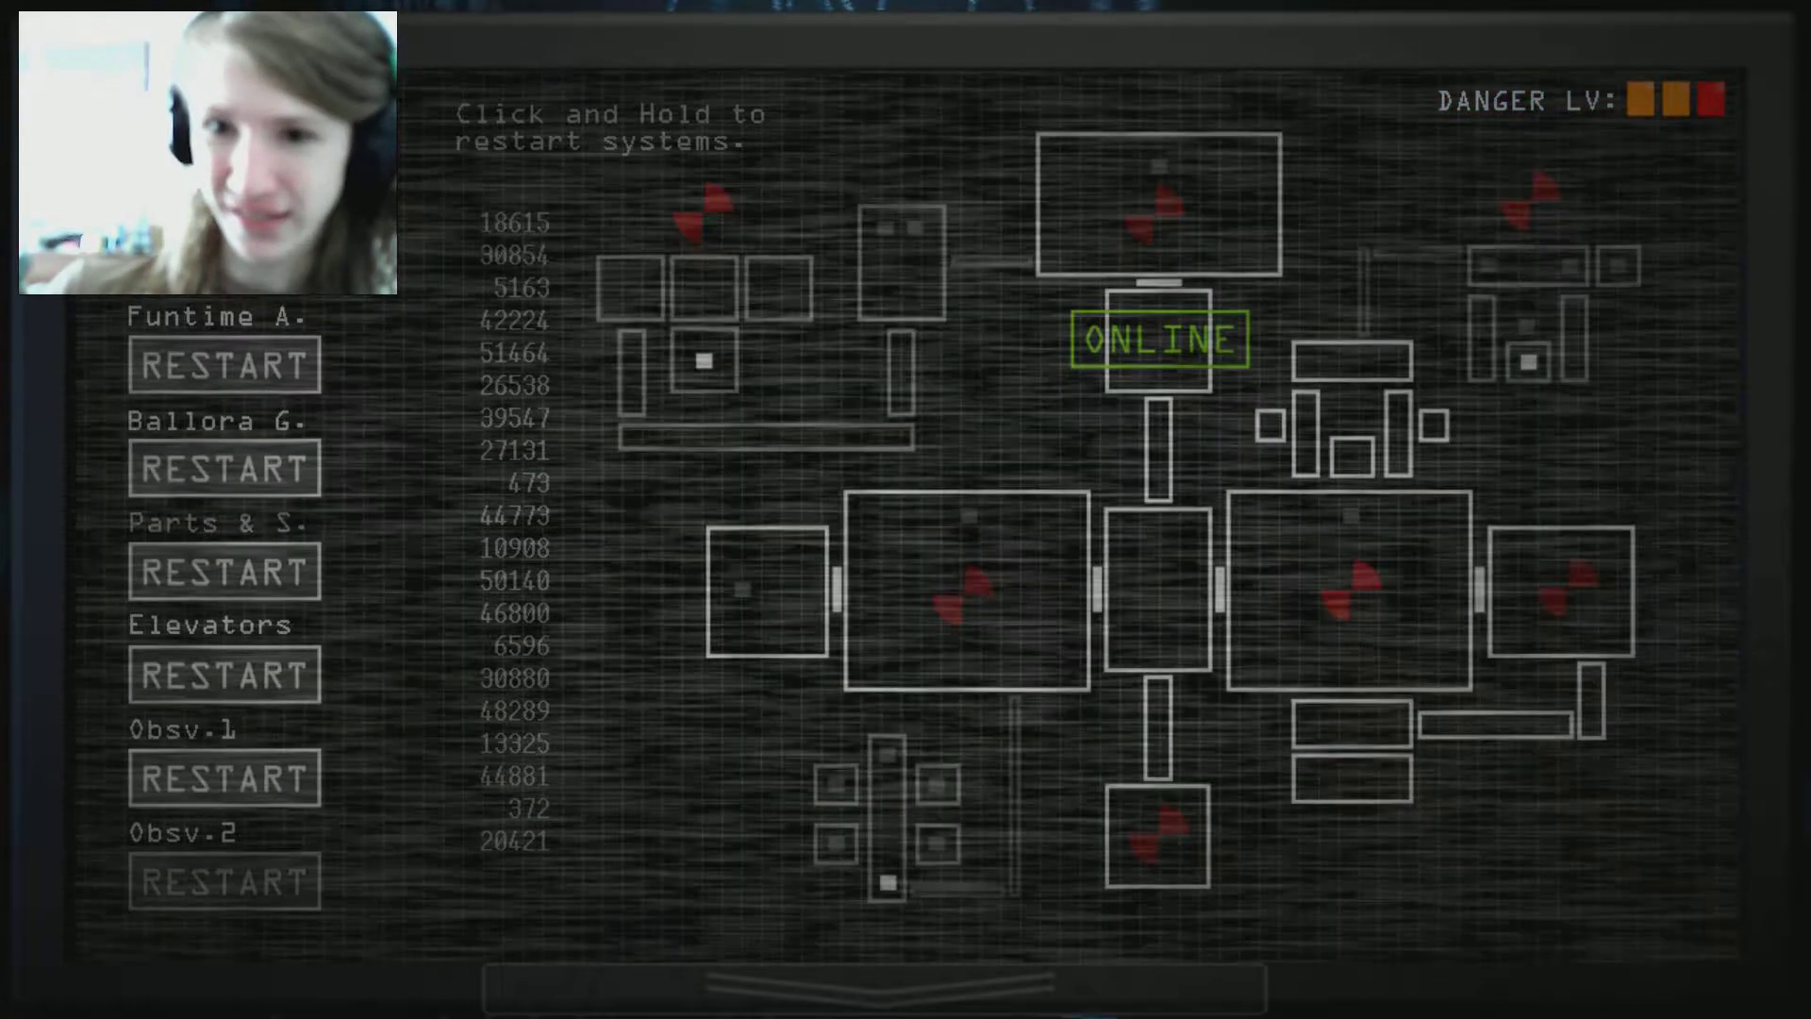
key("space")
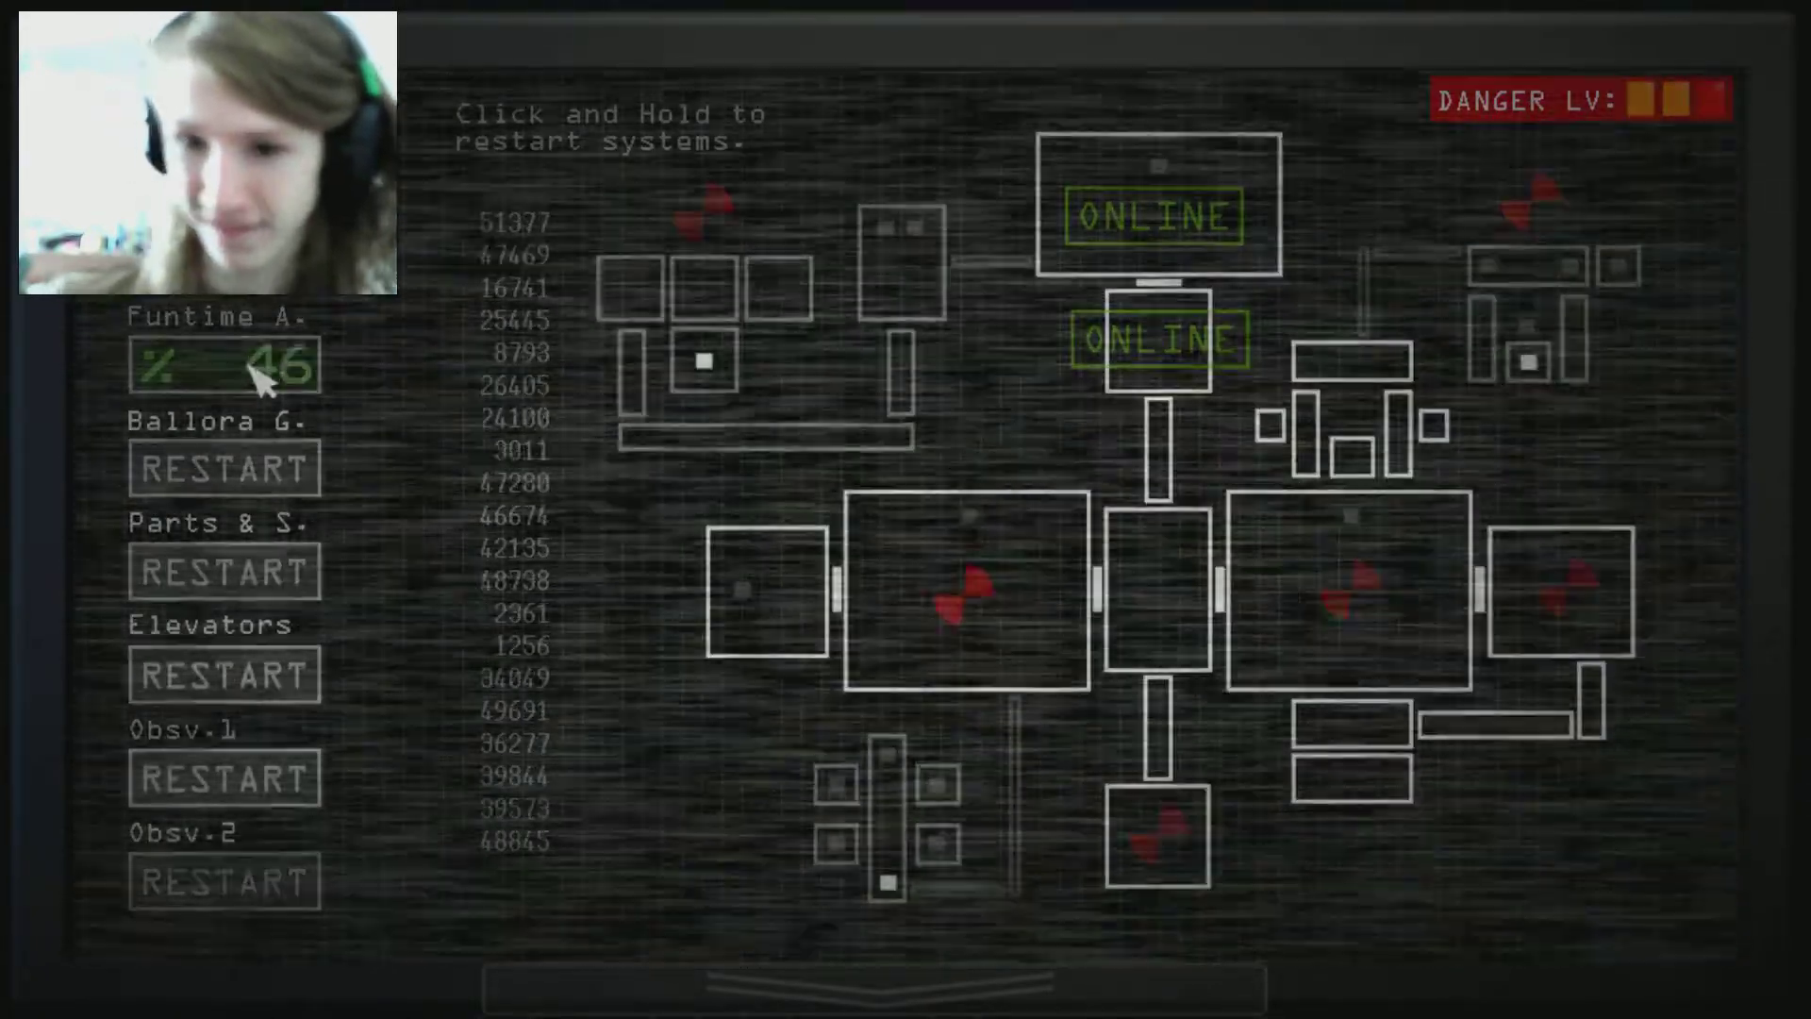
key("space")
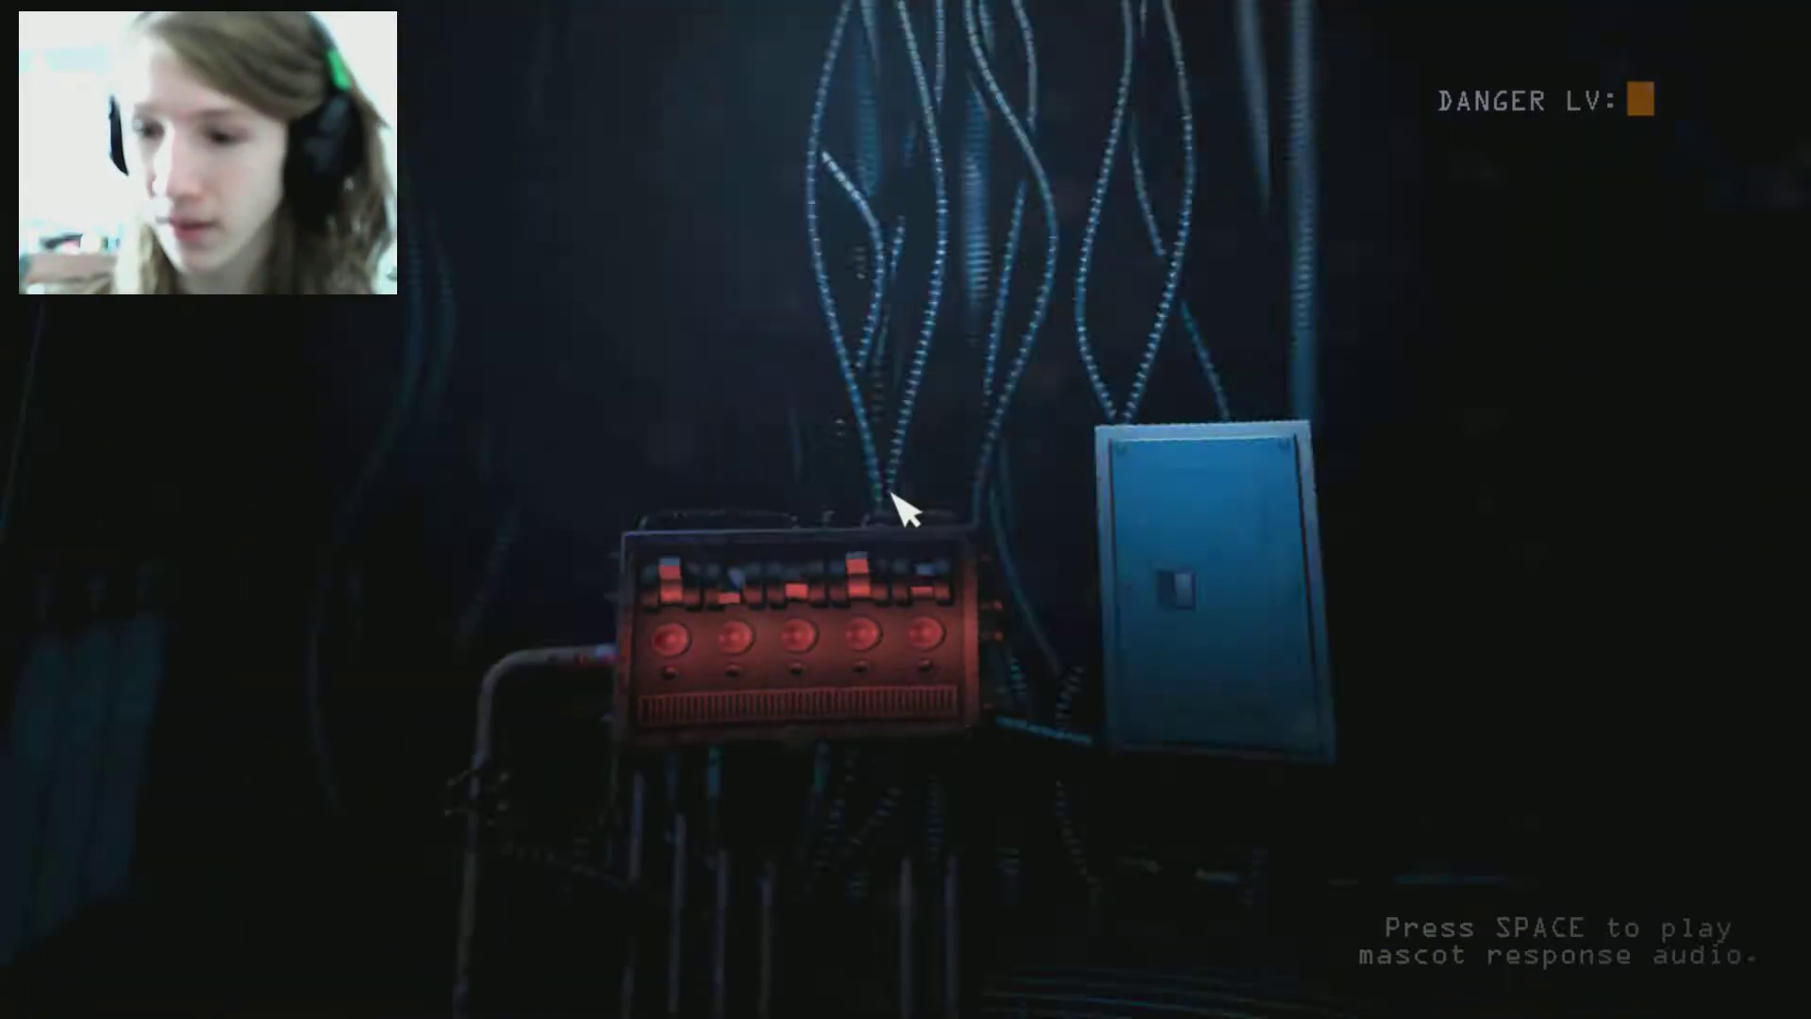
key("space")
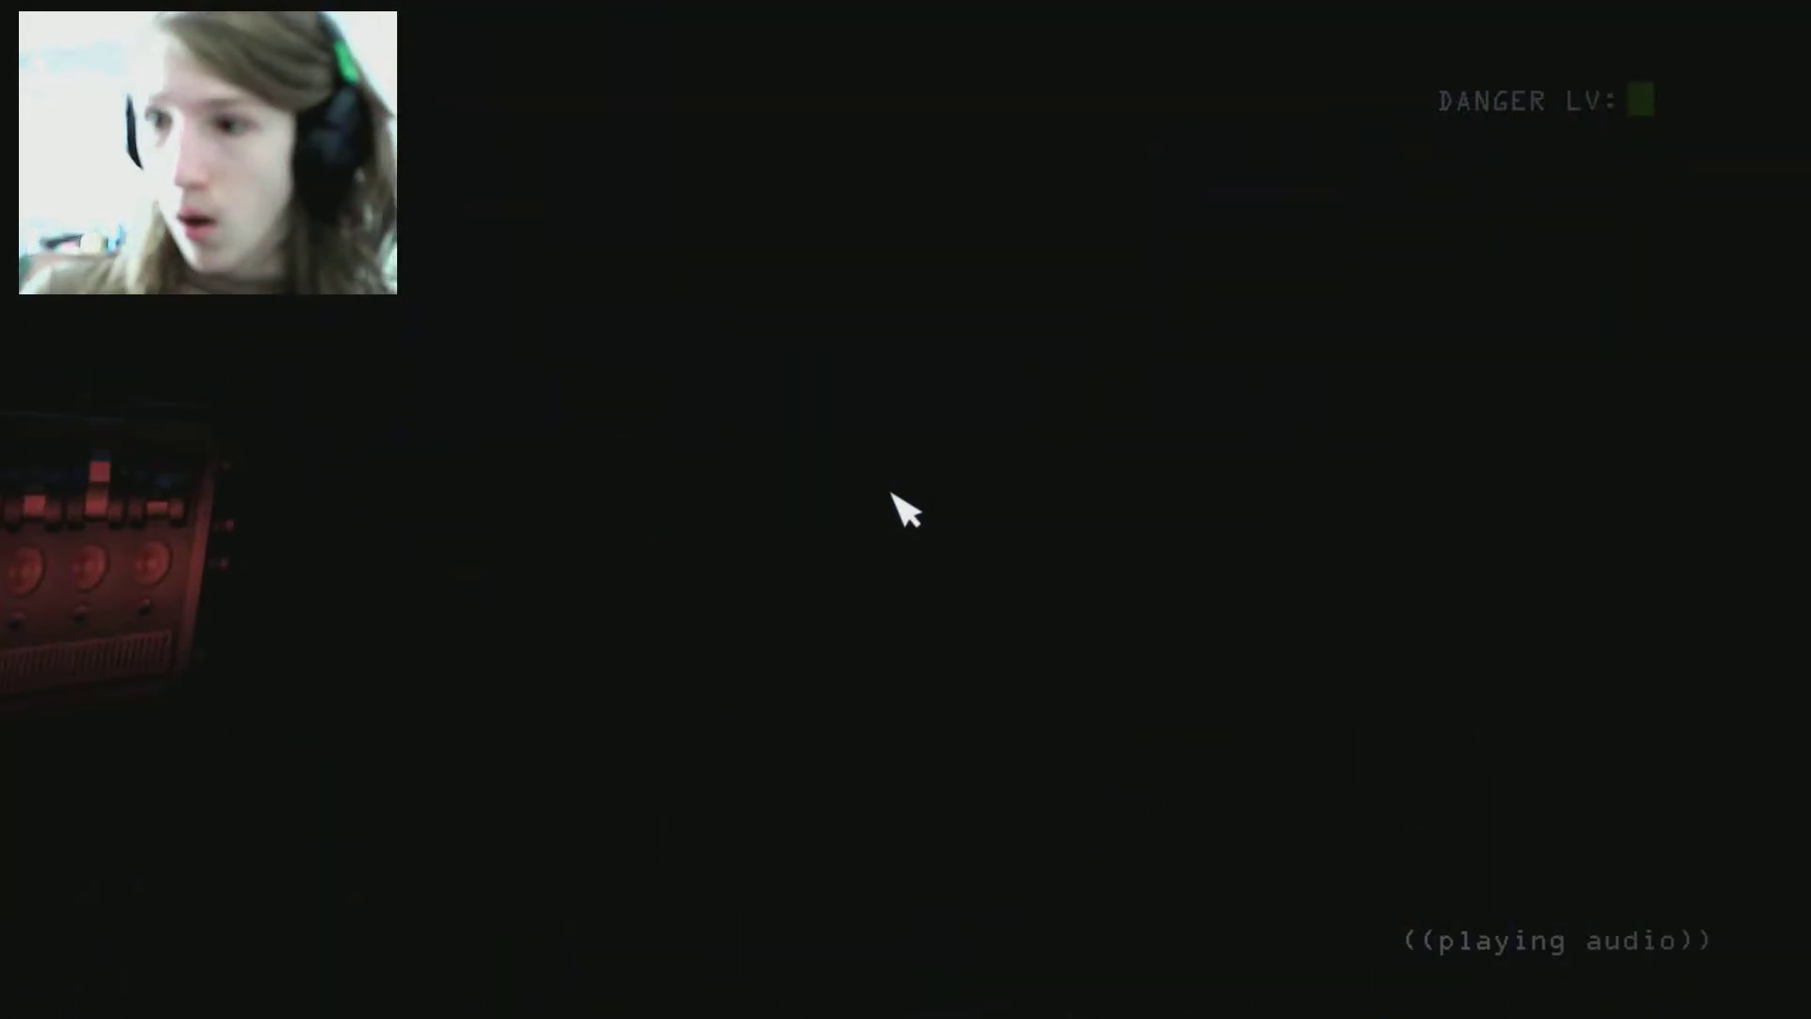
key("space")
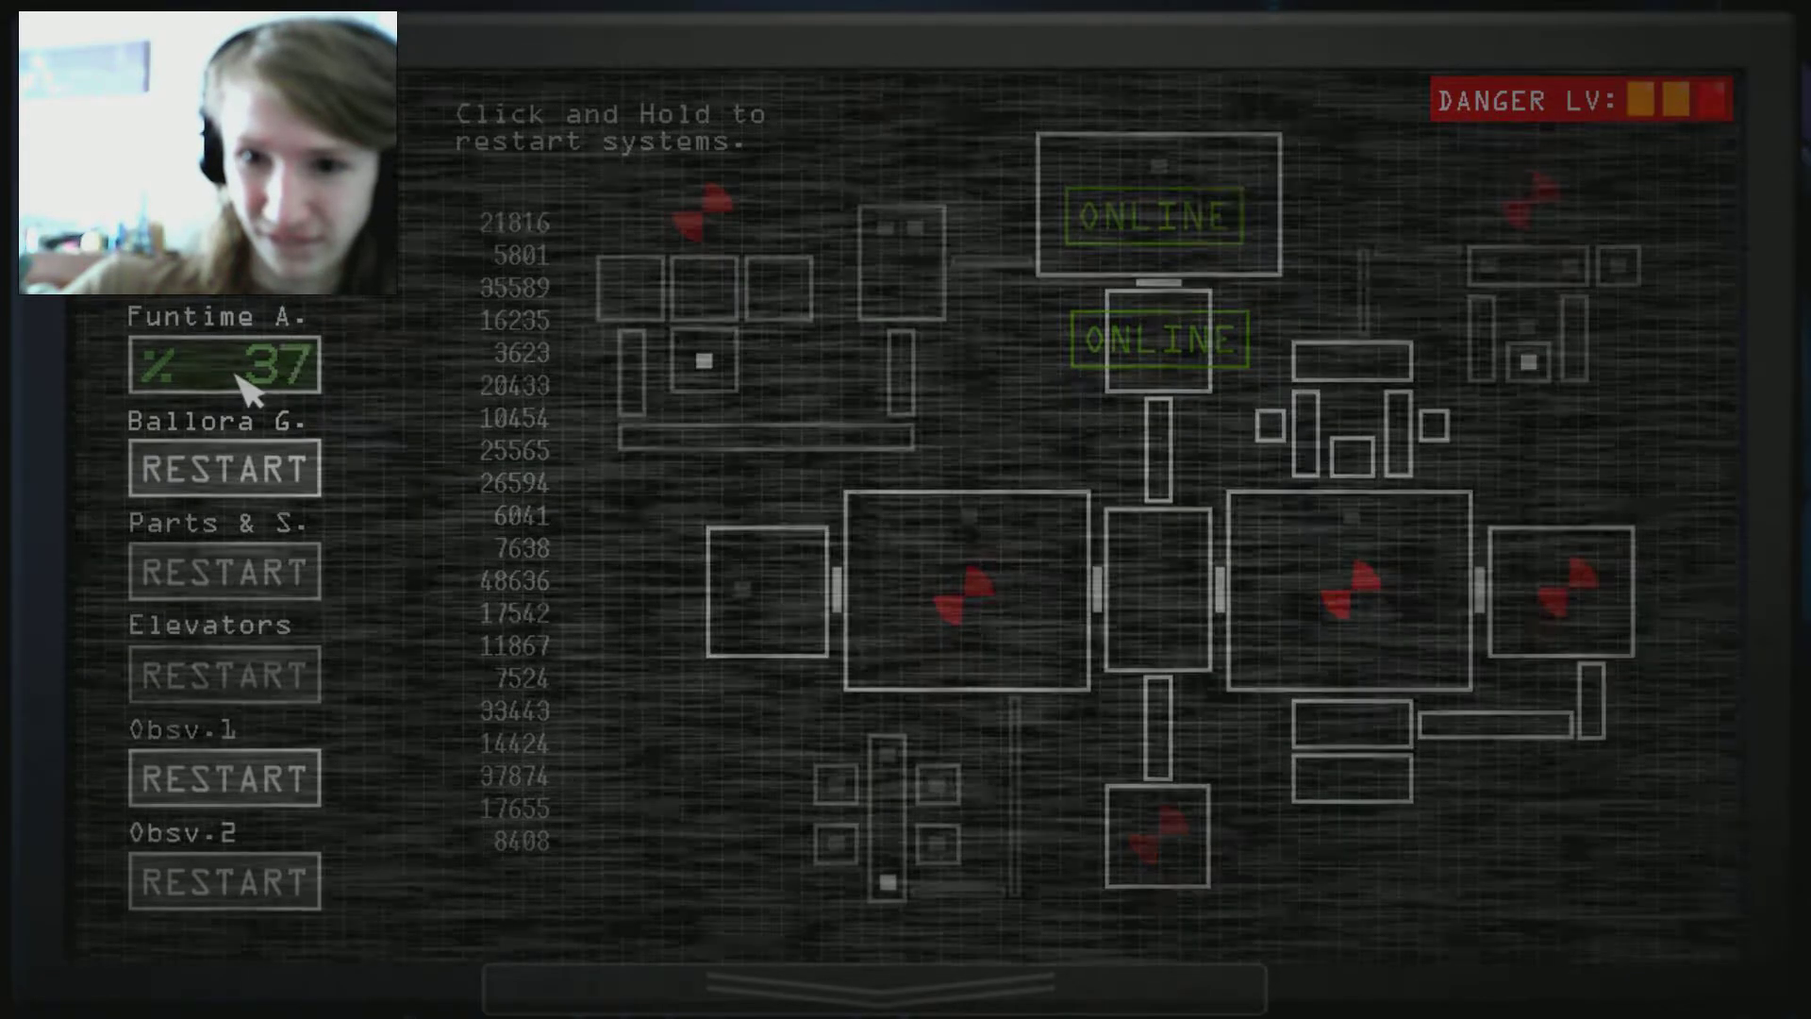
key("space")
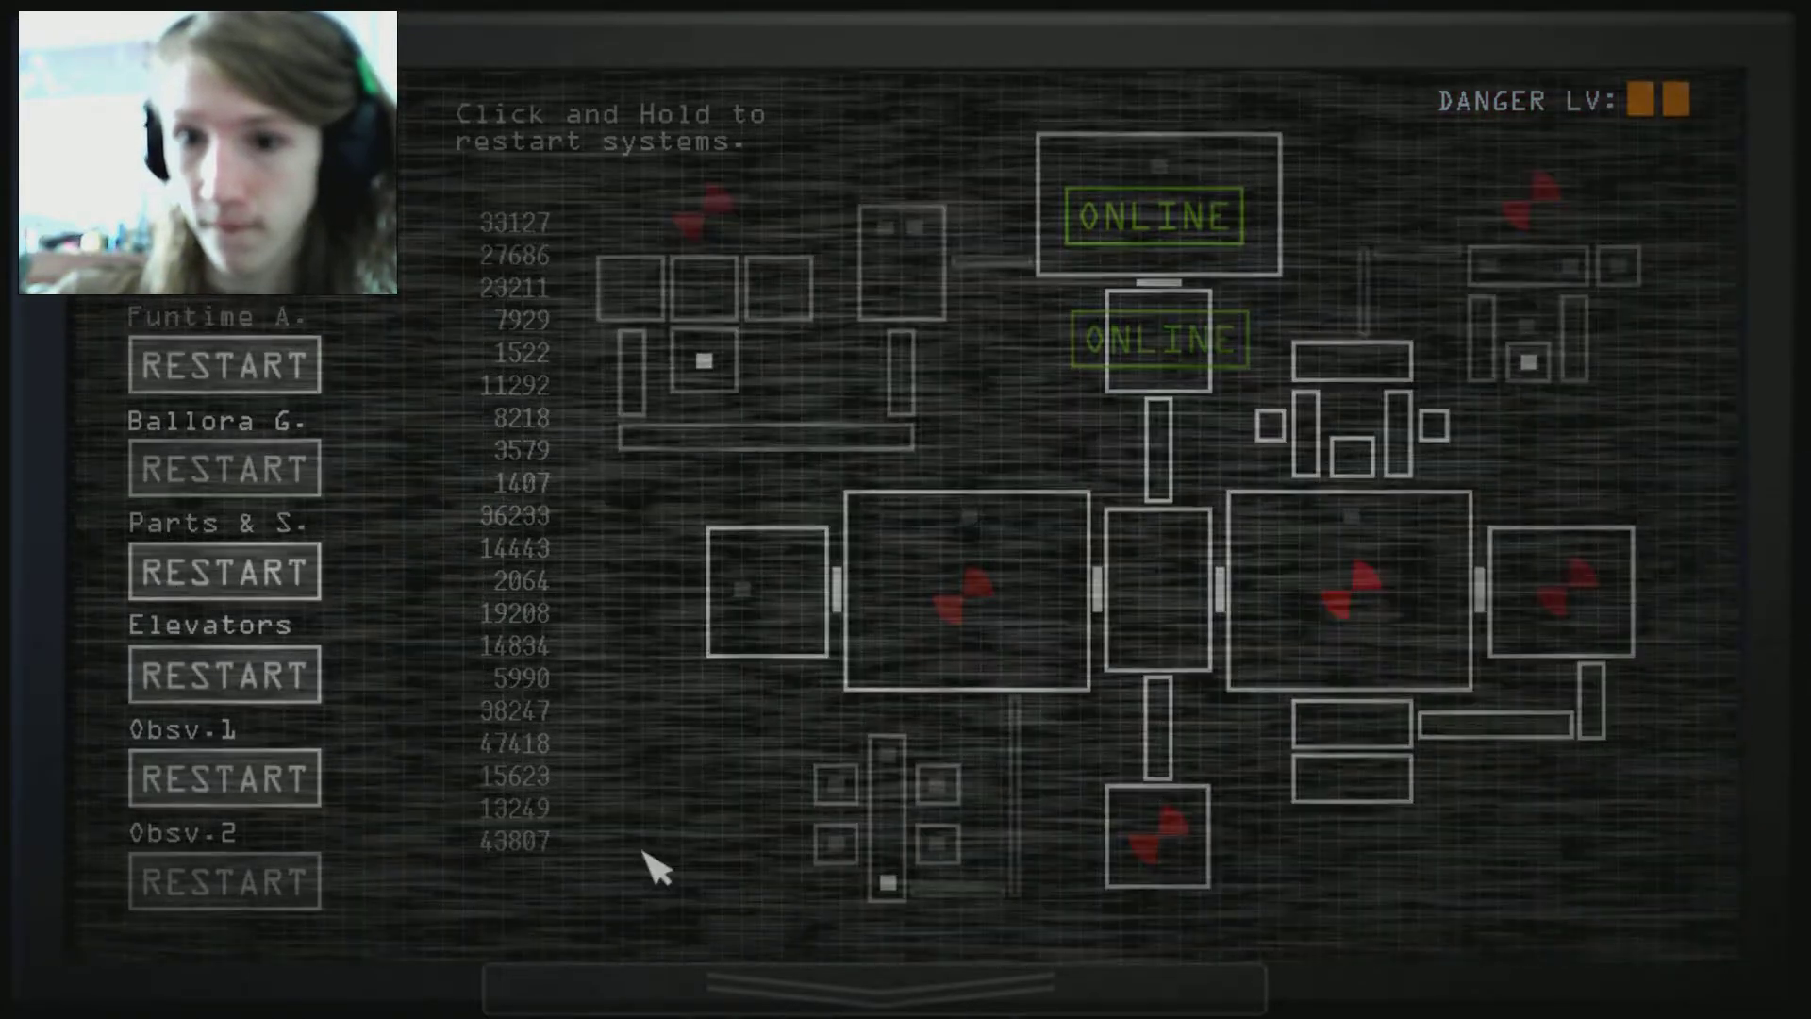
left_click(256, 337)
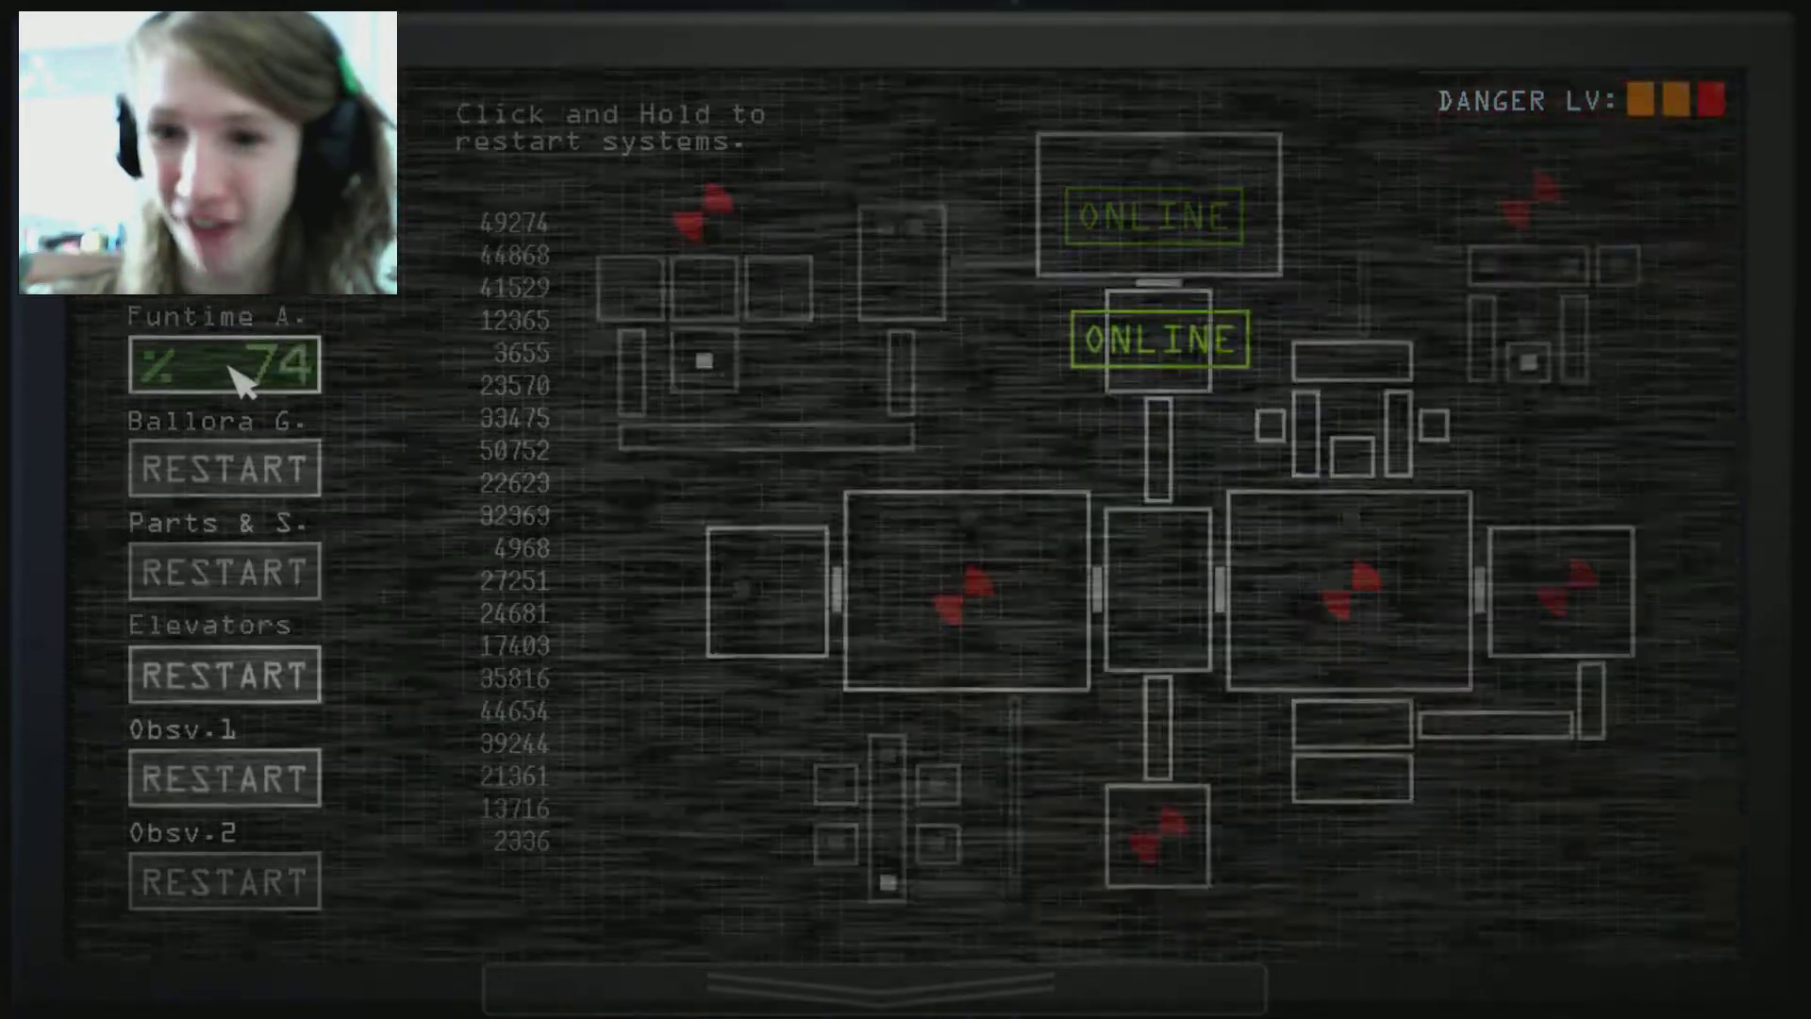
key("space")
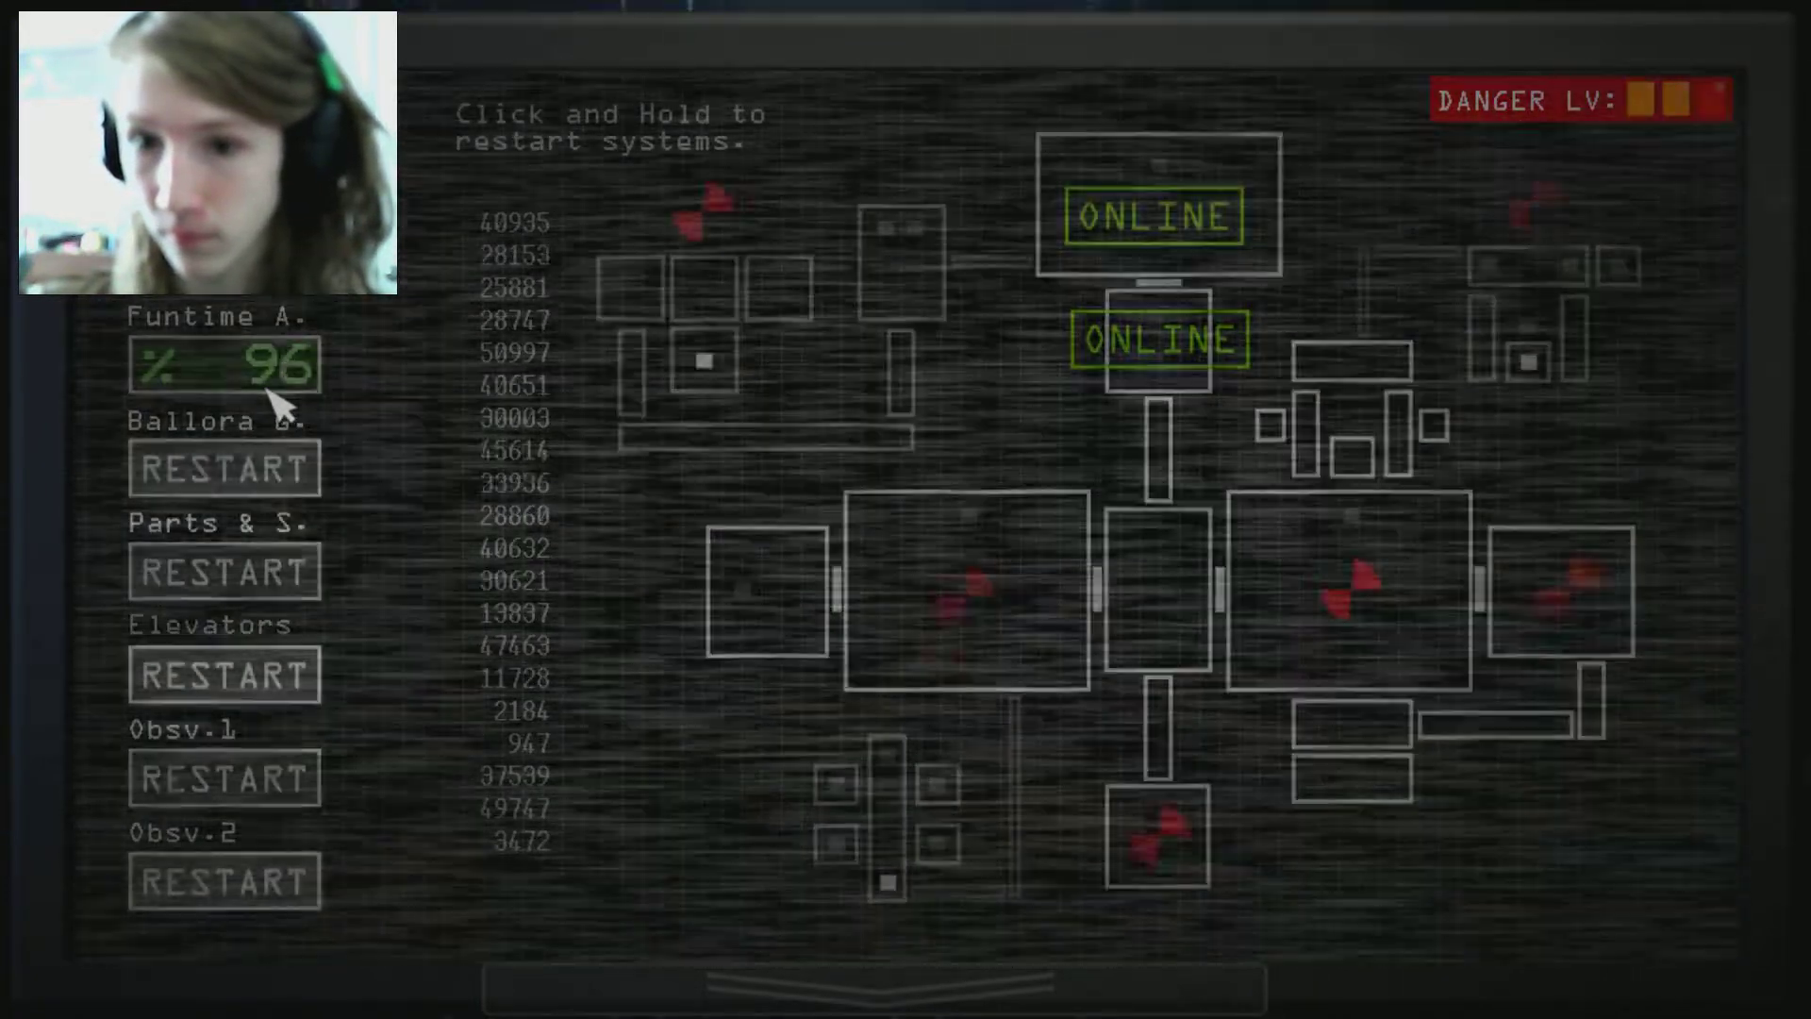
left_click(779, 976)
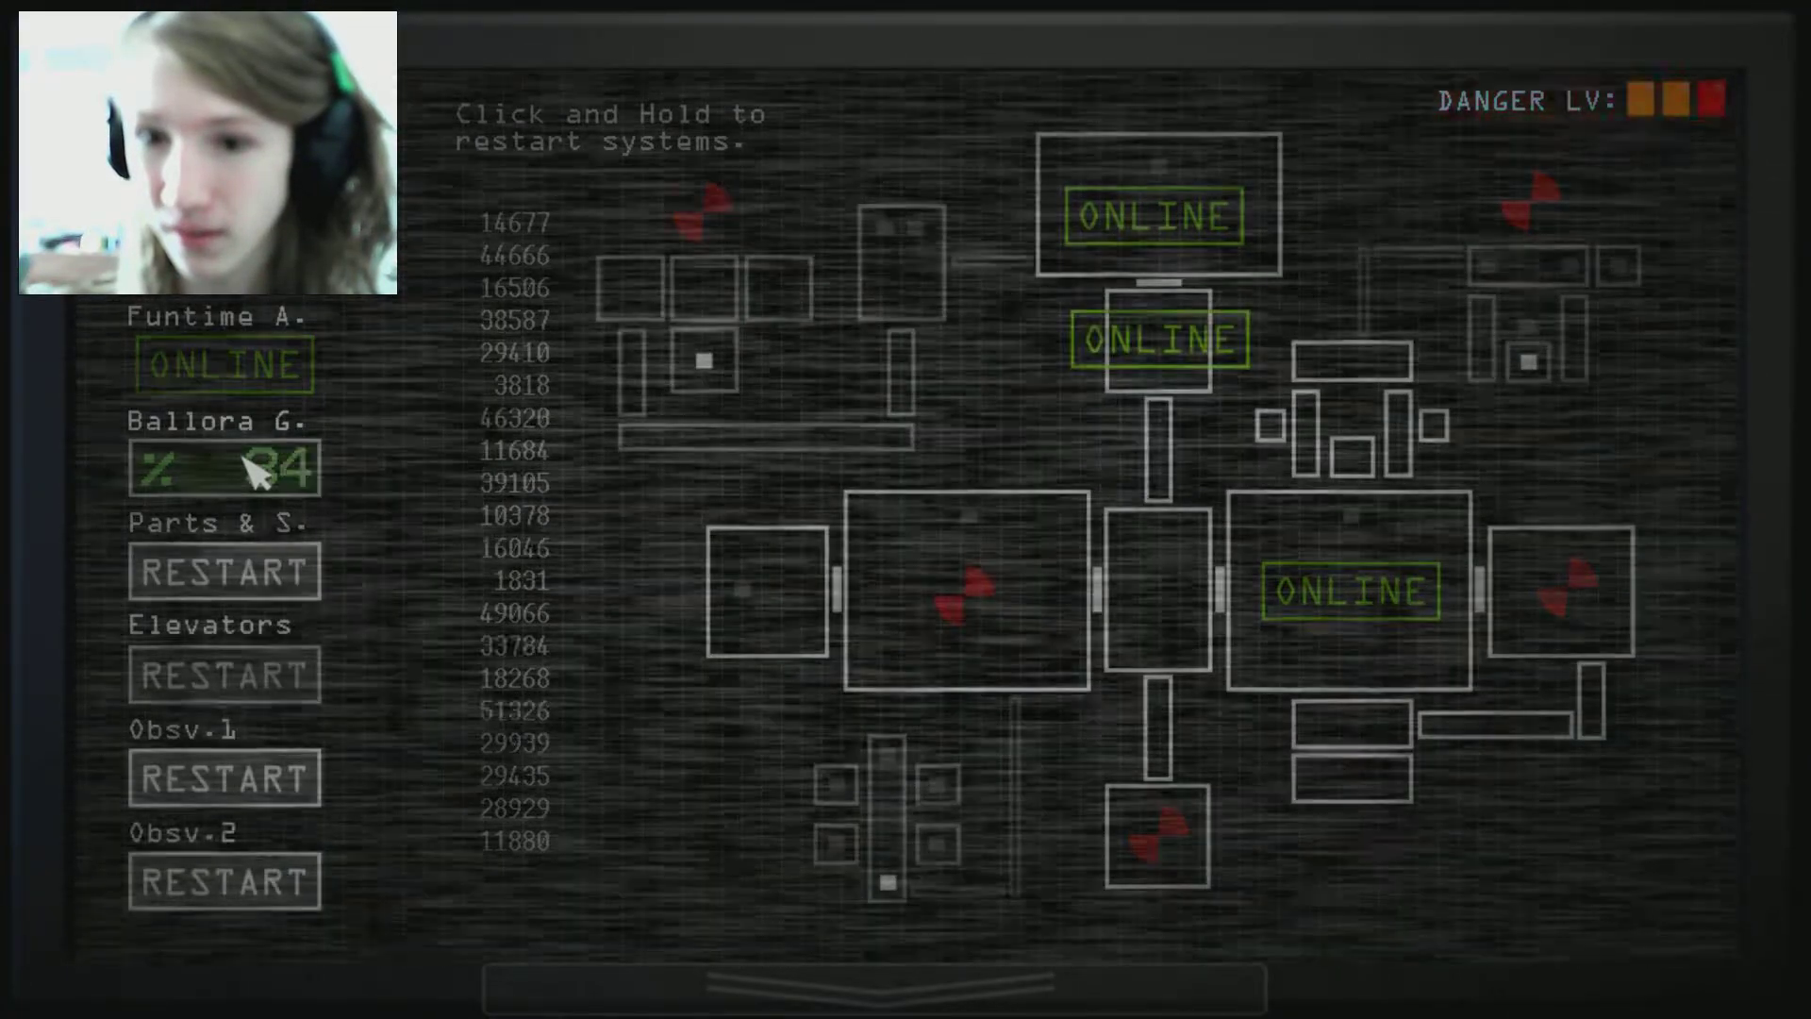
left_click(849, 984)
key("space")
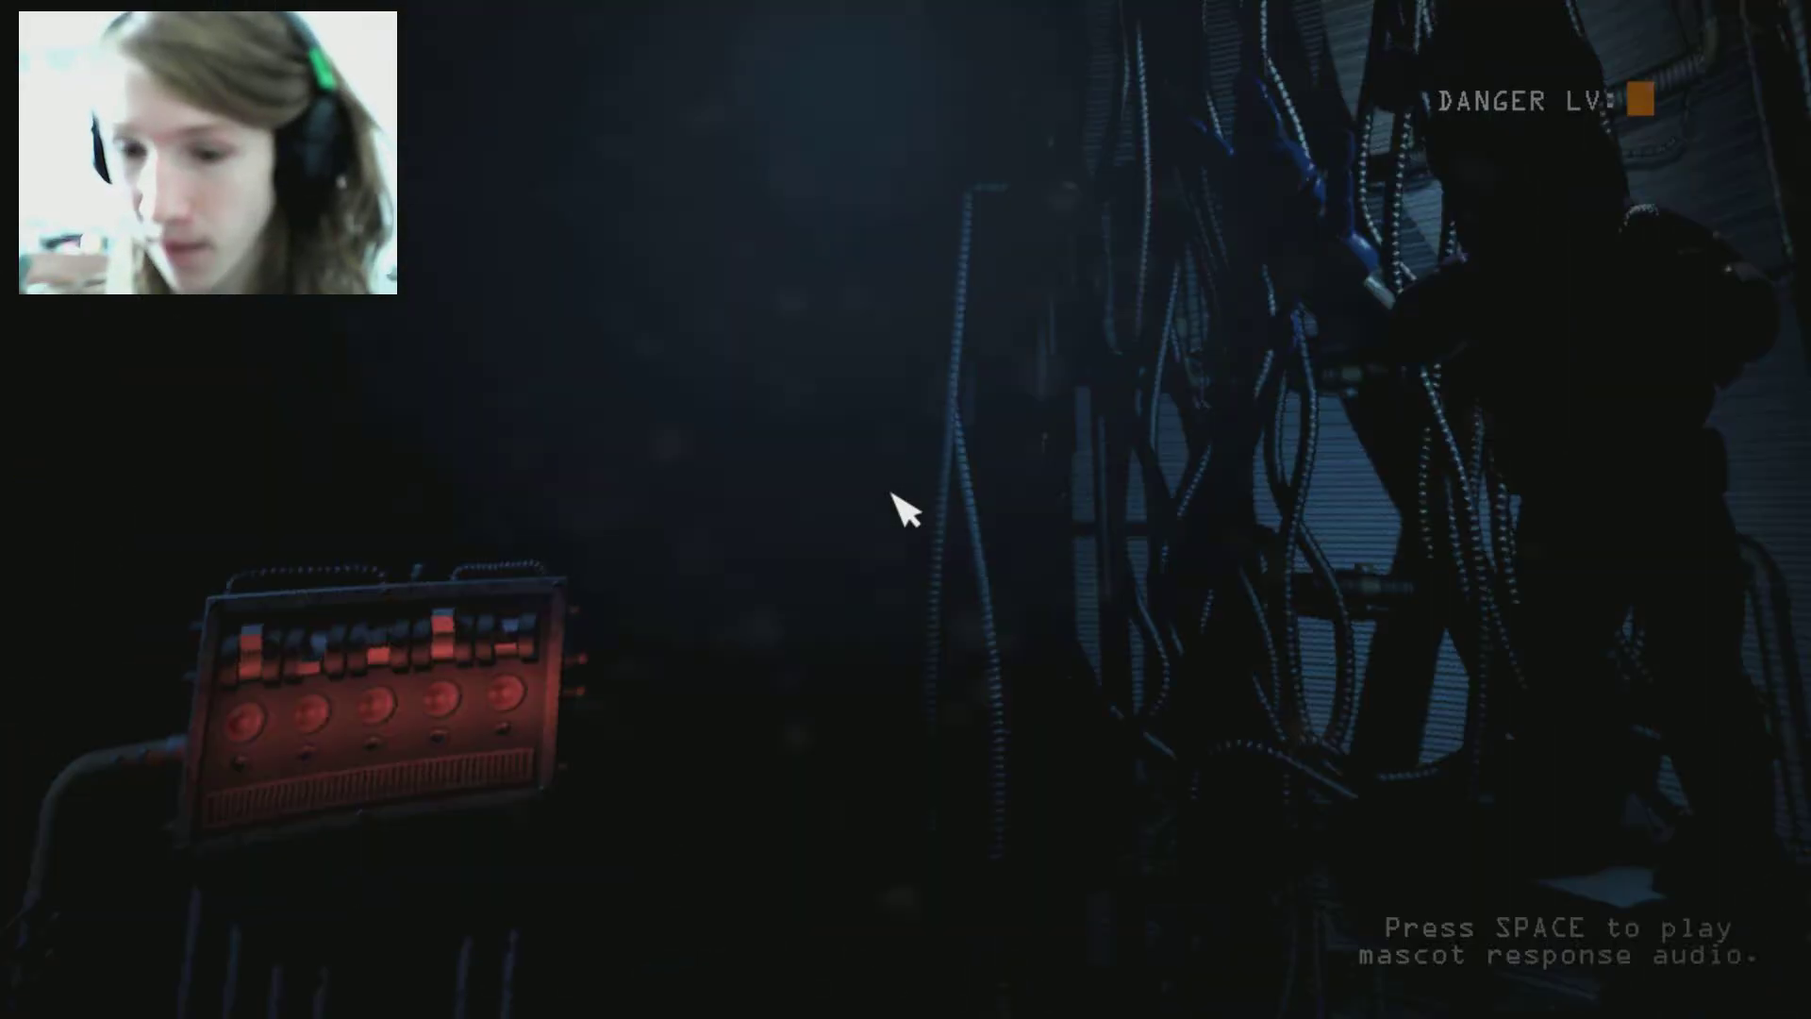
key("space")
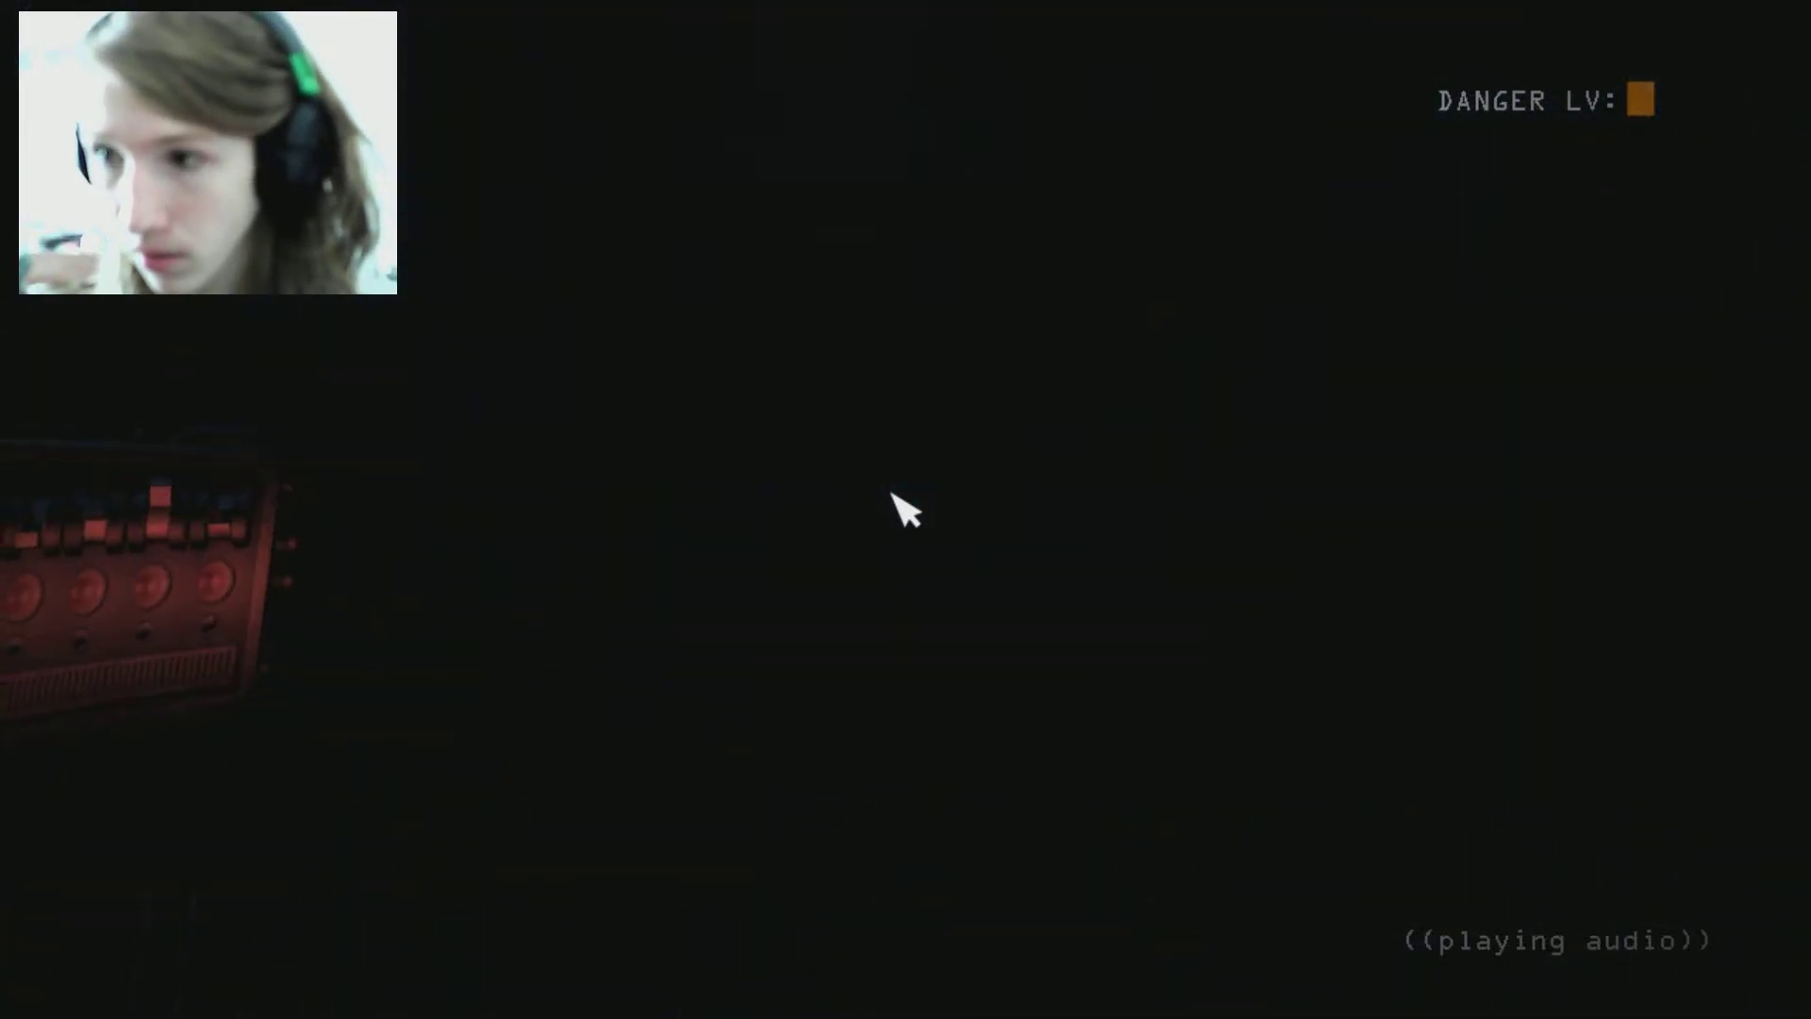
key("space")
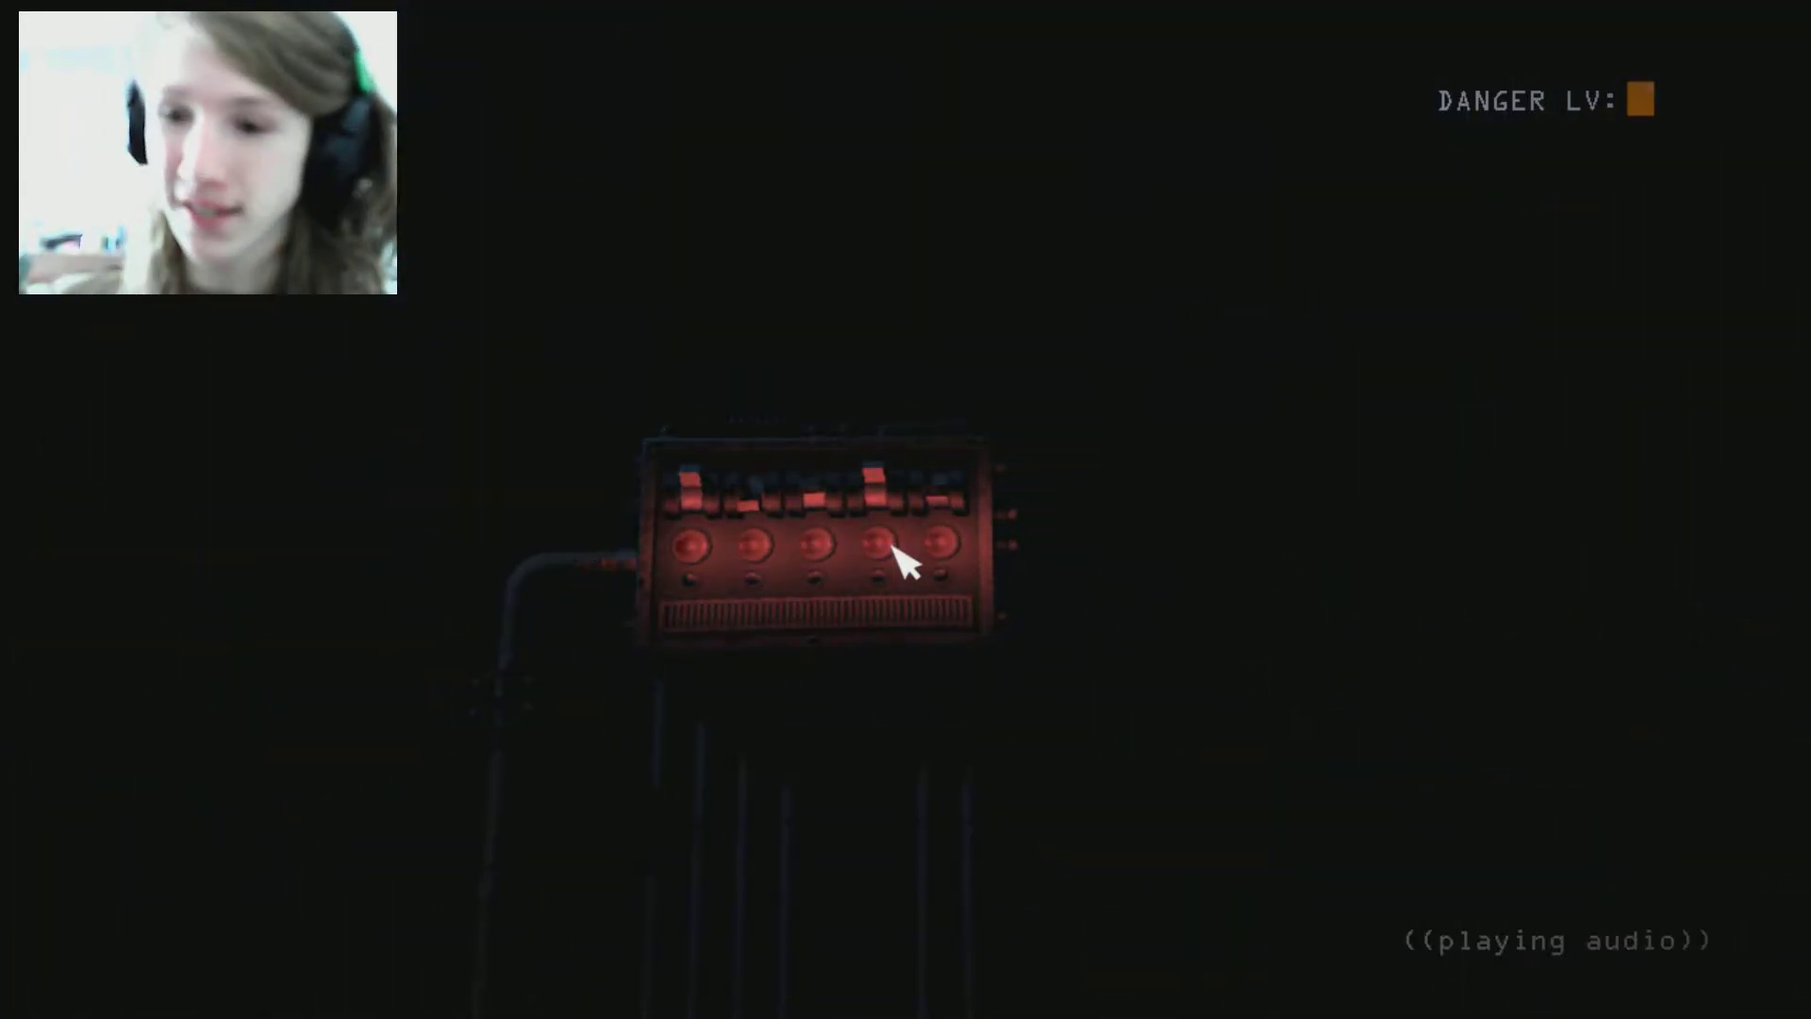
key("space")
left_click_drag(228, 467, 273, 503)
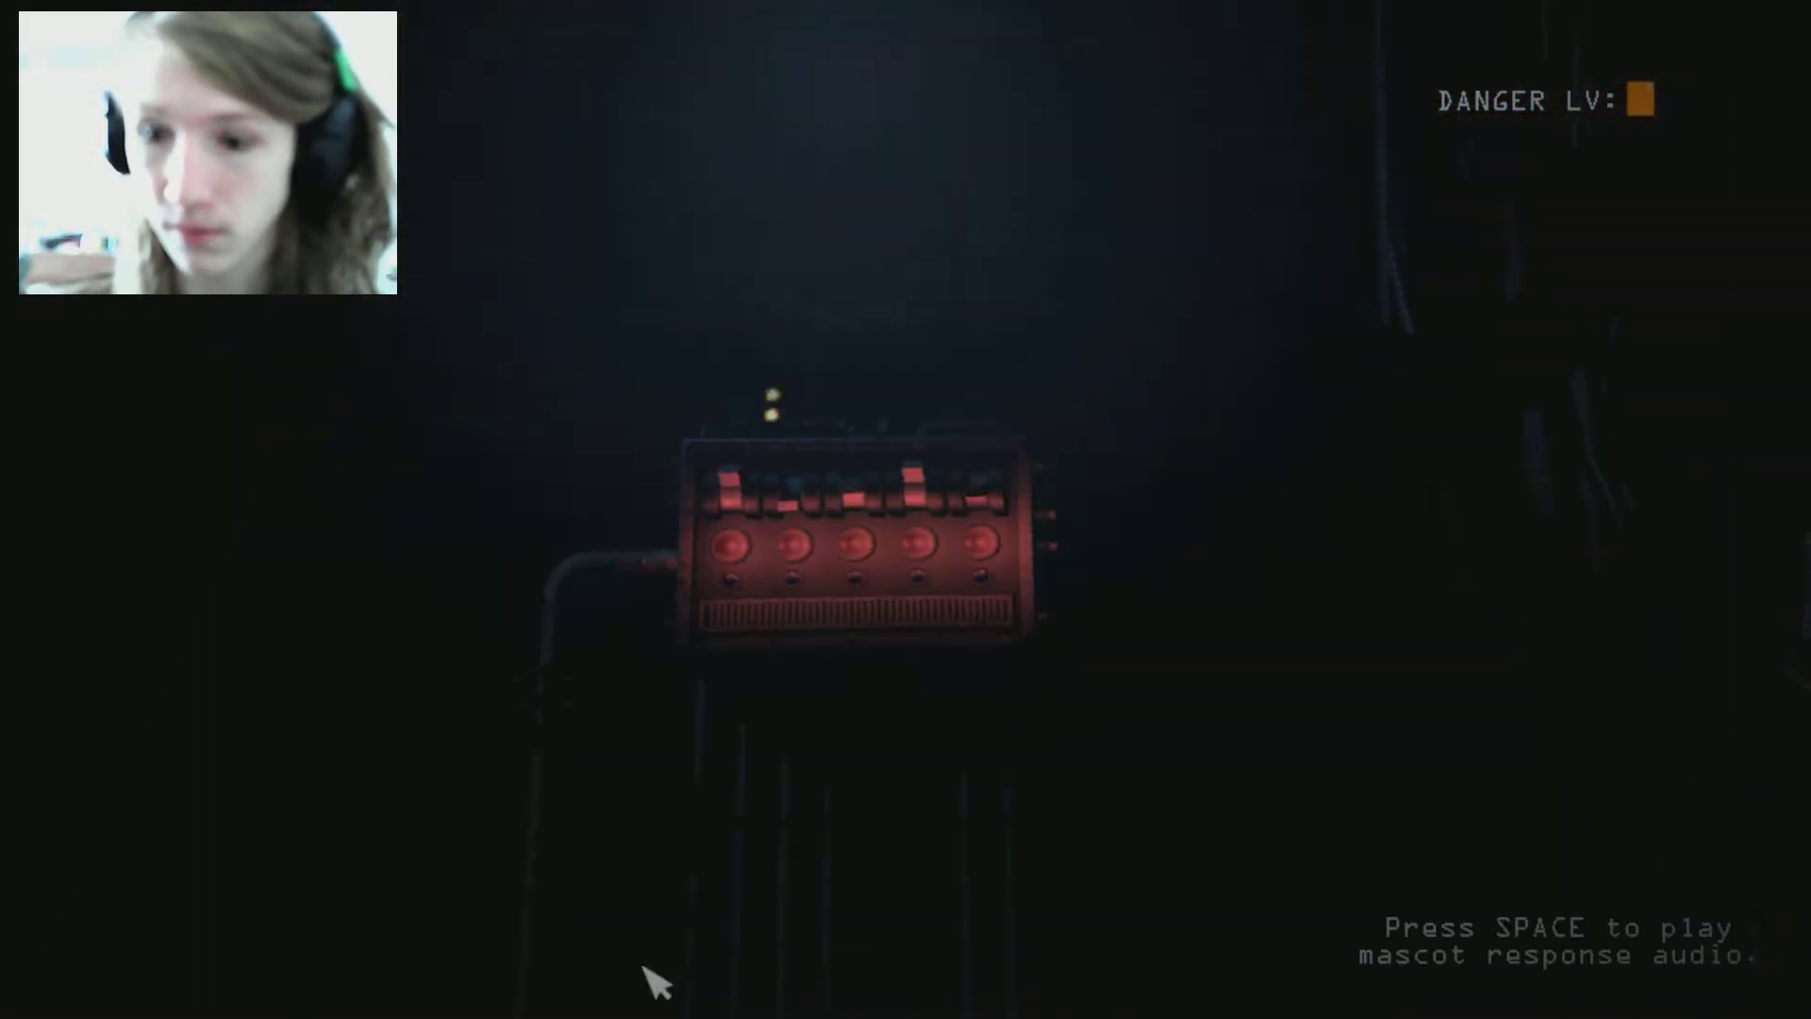
key("space")
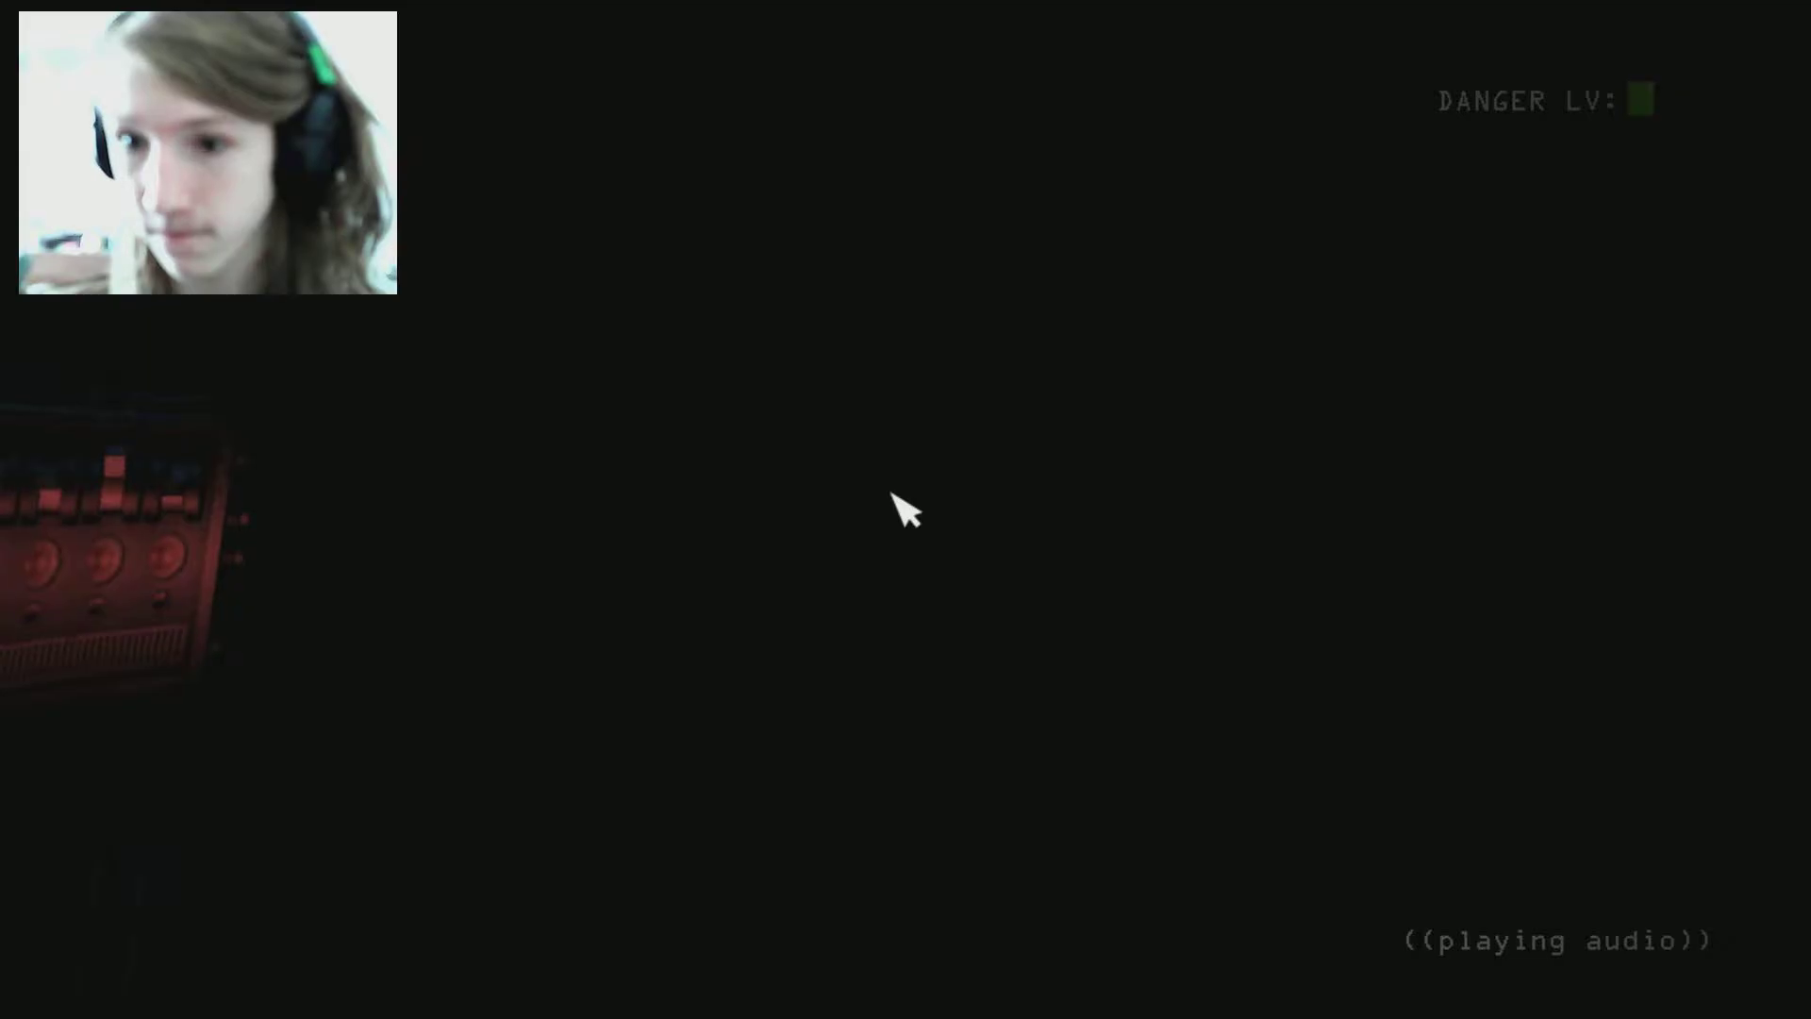
key("space")
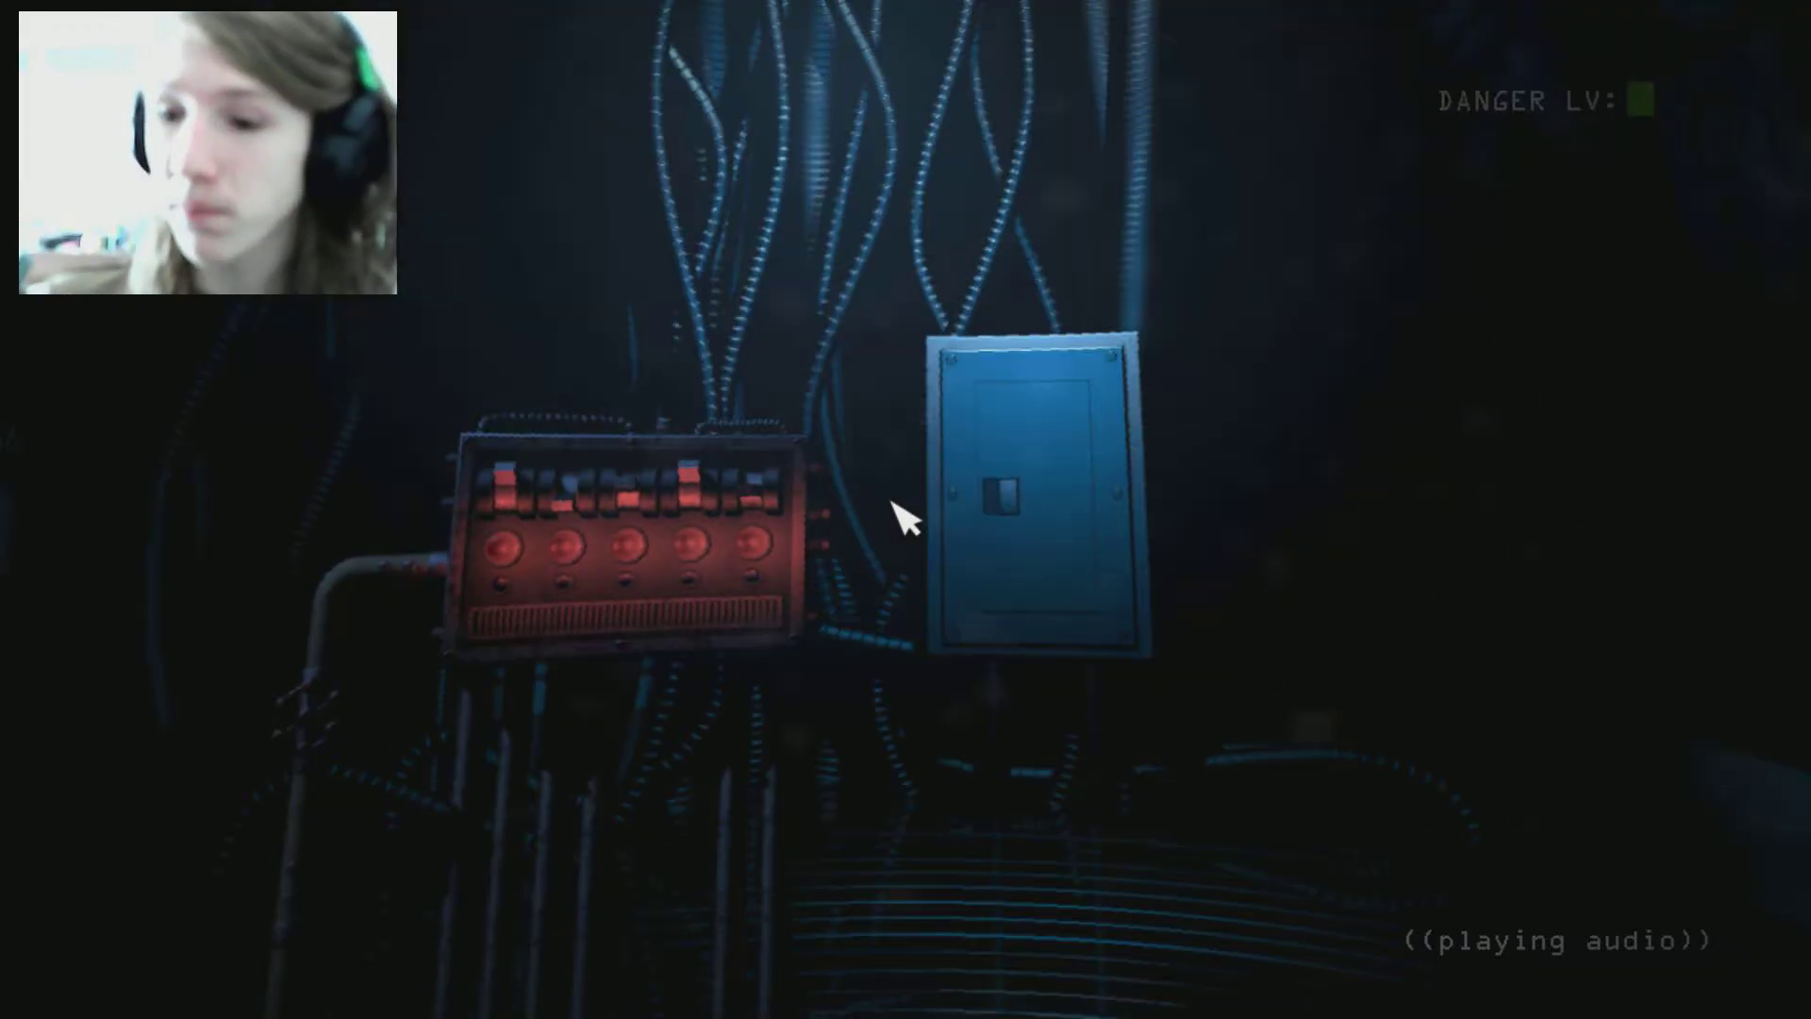
key("space")
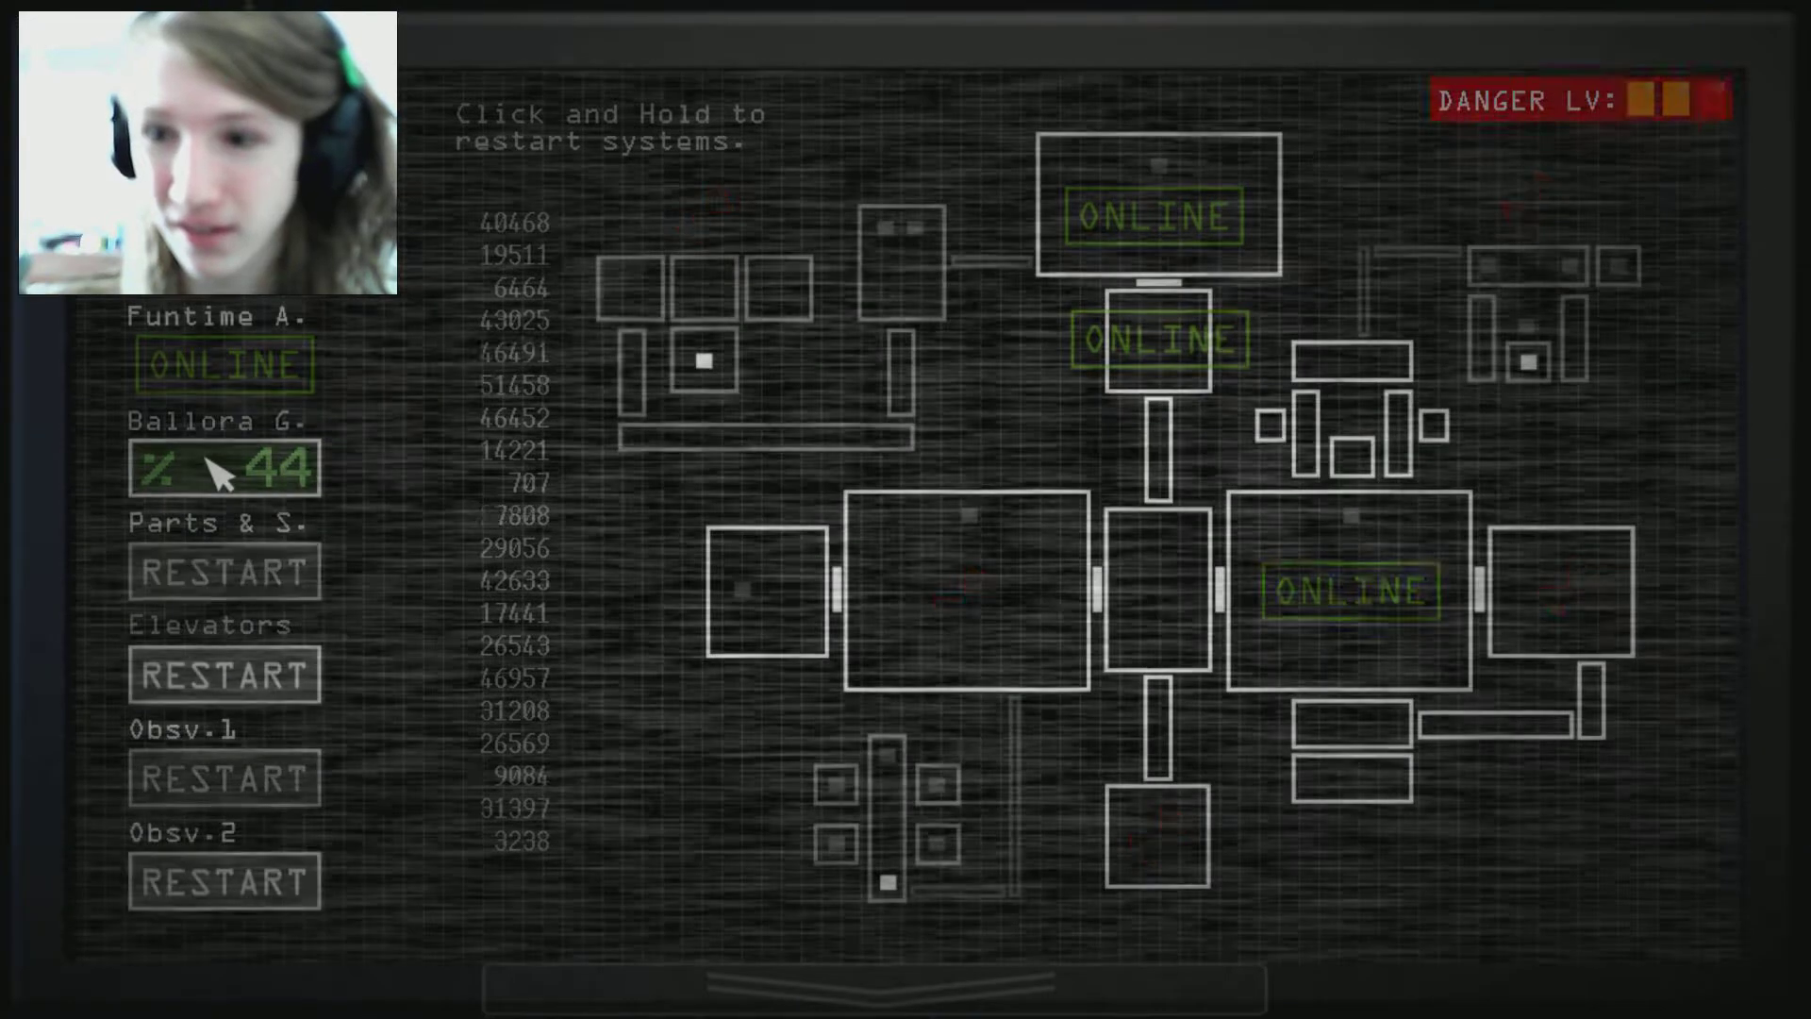
left_click(792, 983)
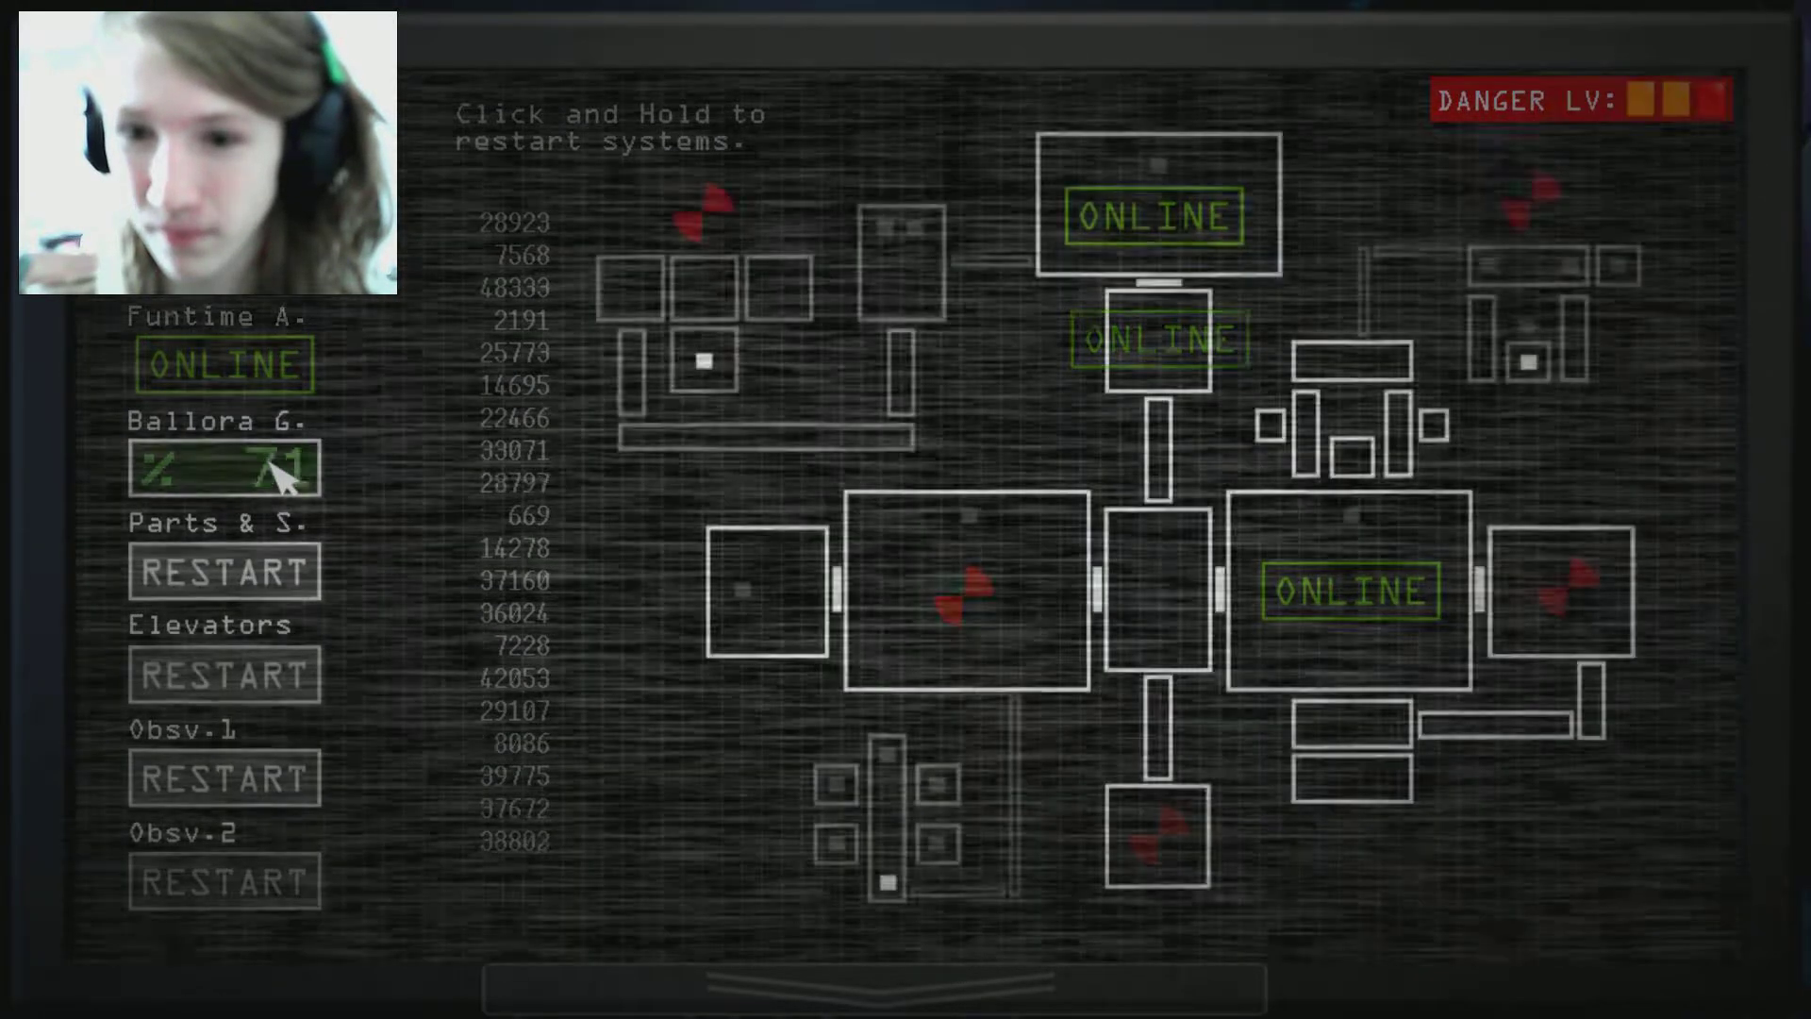
left_click(587, 980)
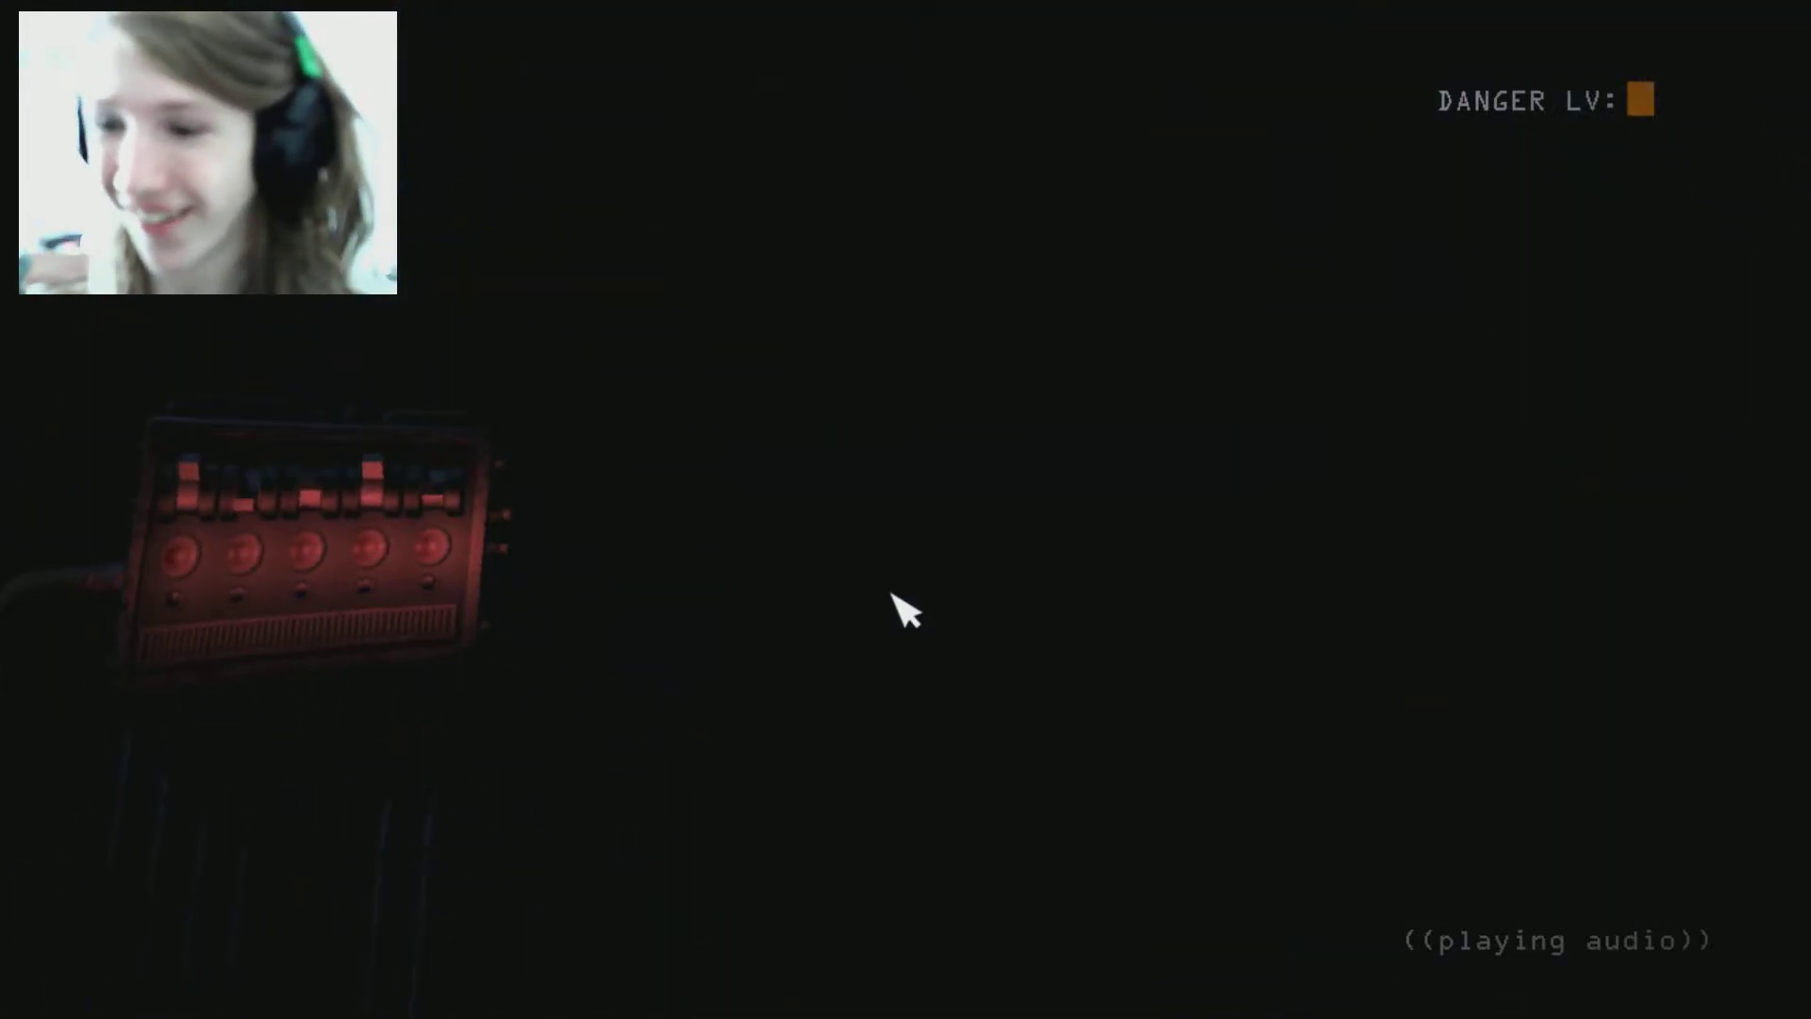
key("space")
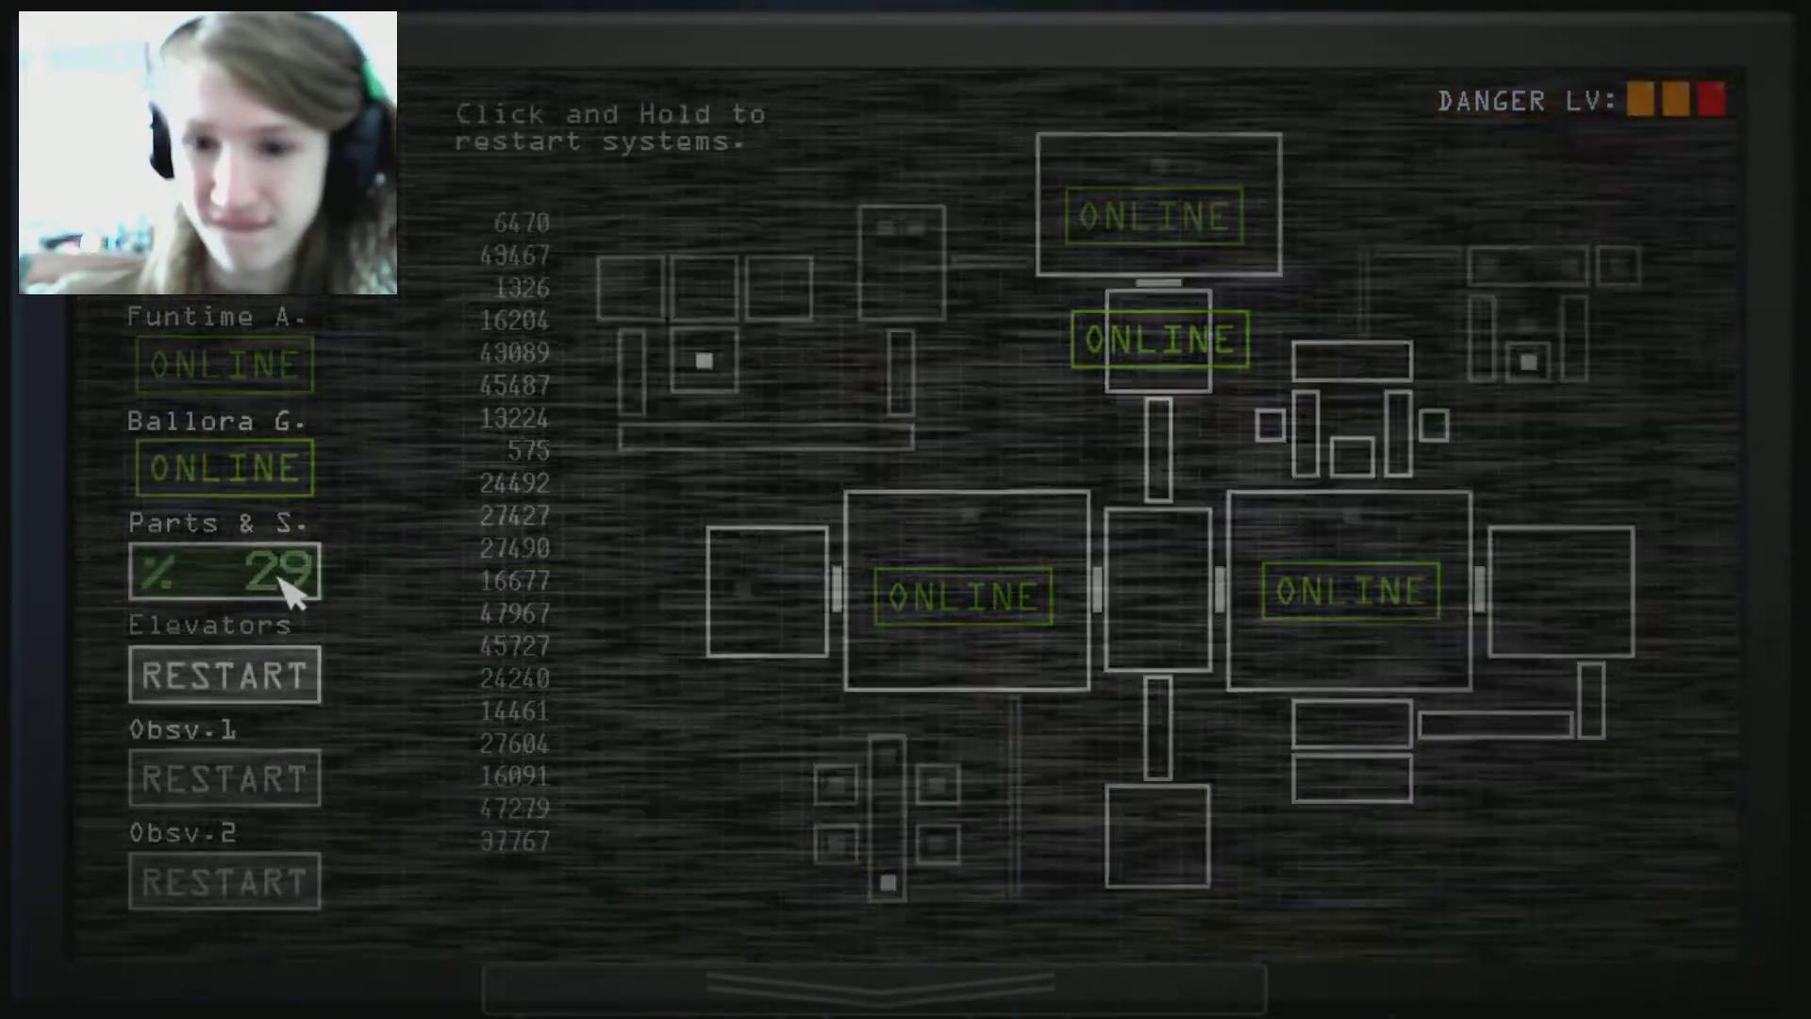
key("space")
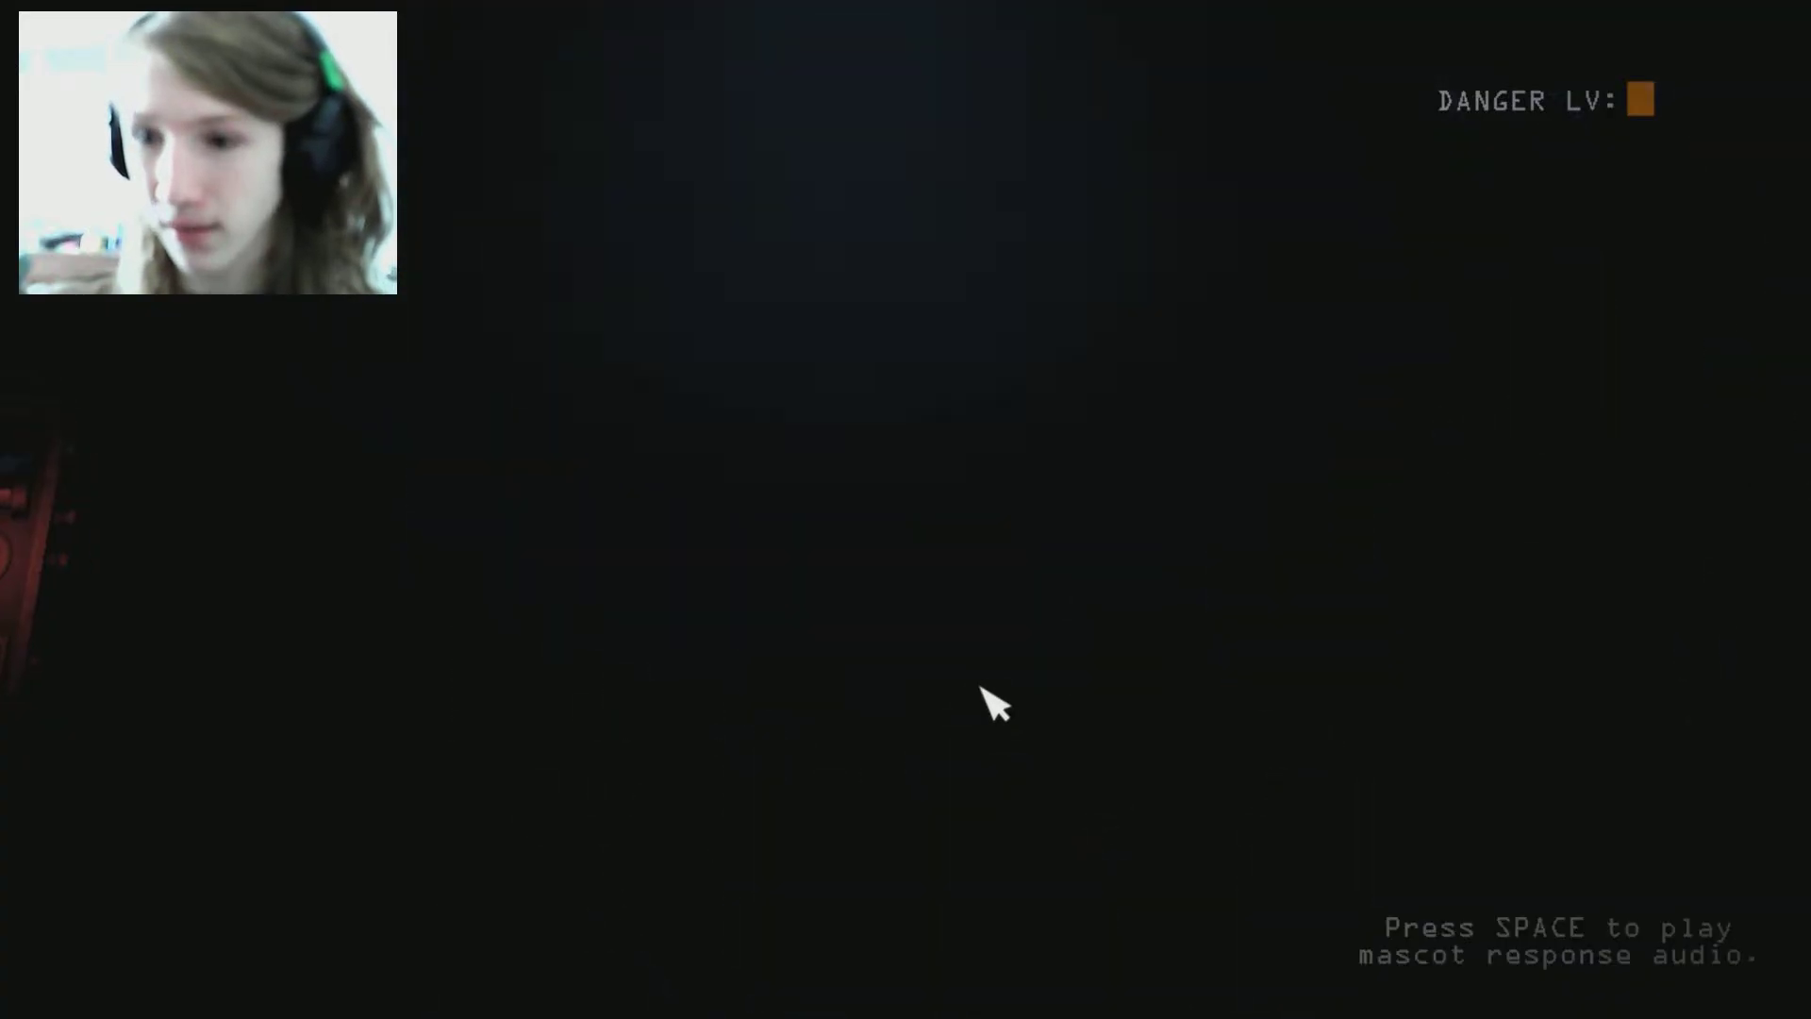
key("space")
left_click(877, 963)
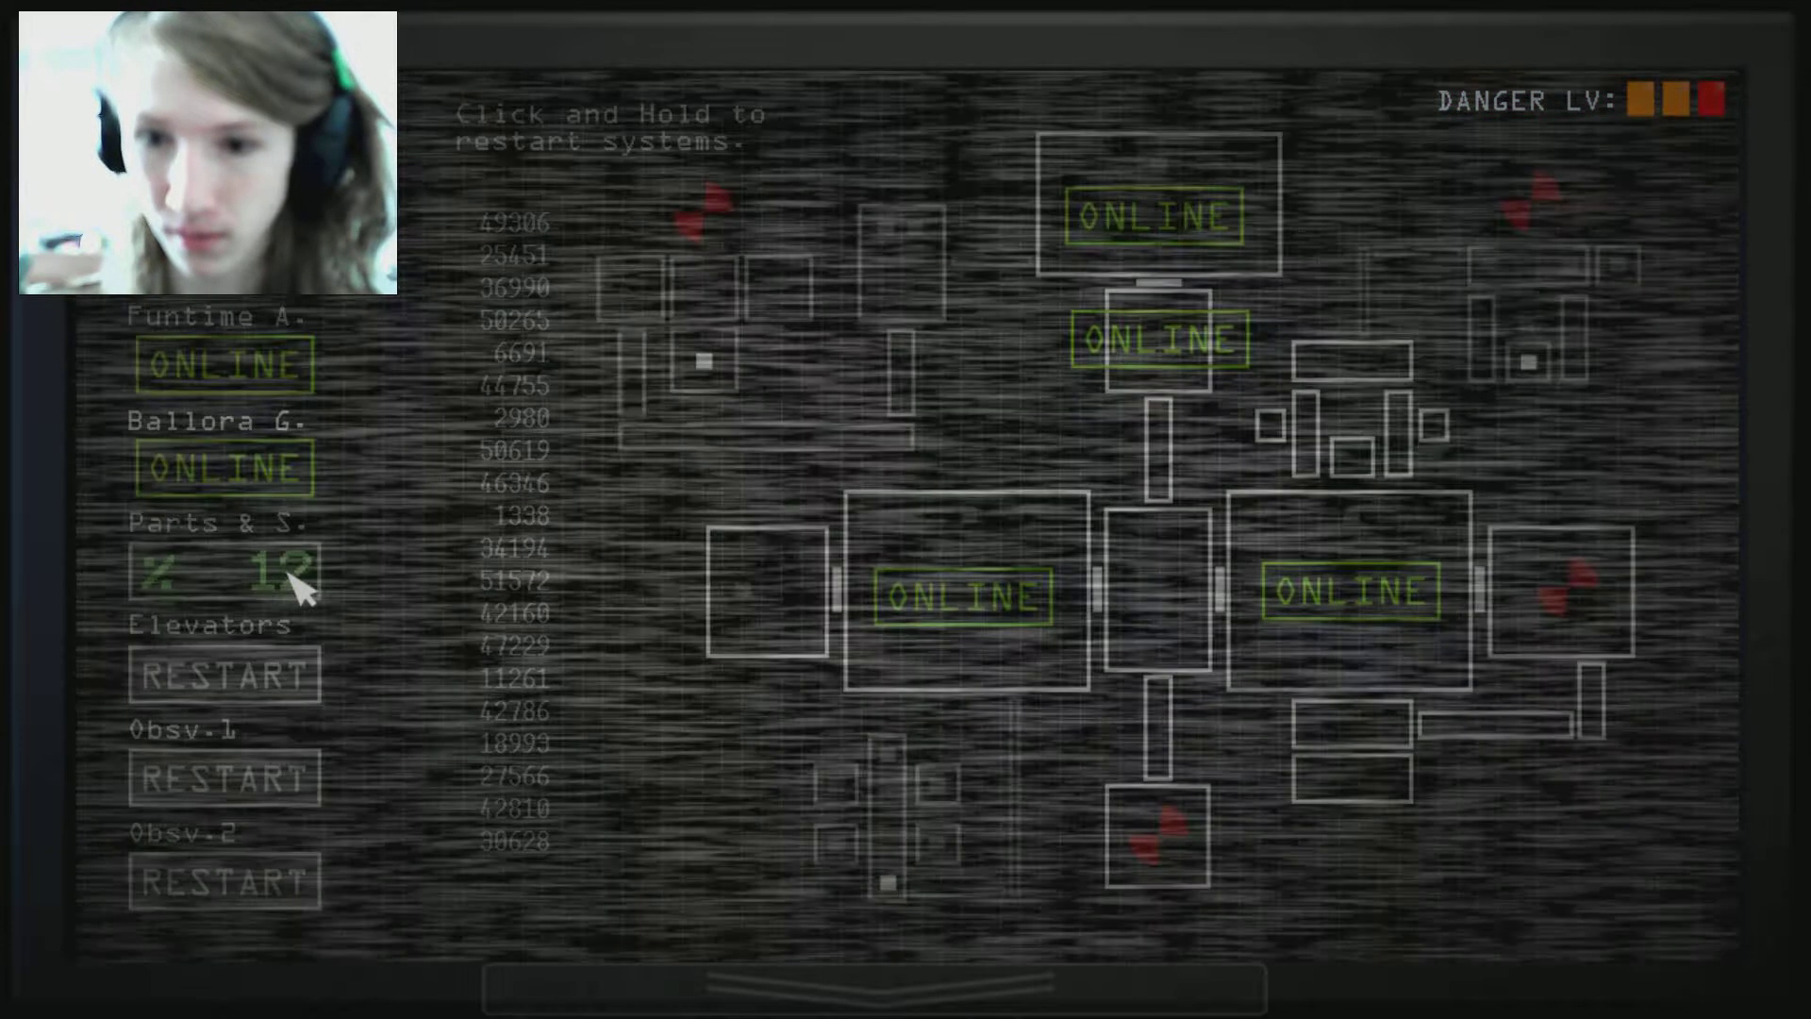
left_click(695, 962)
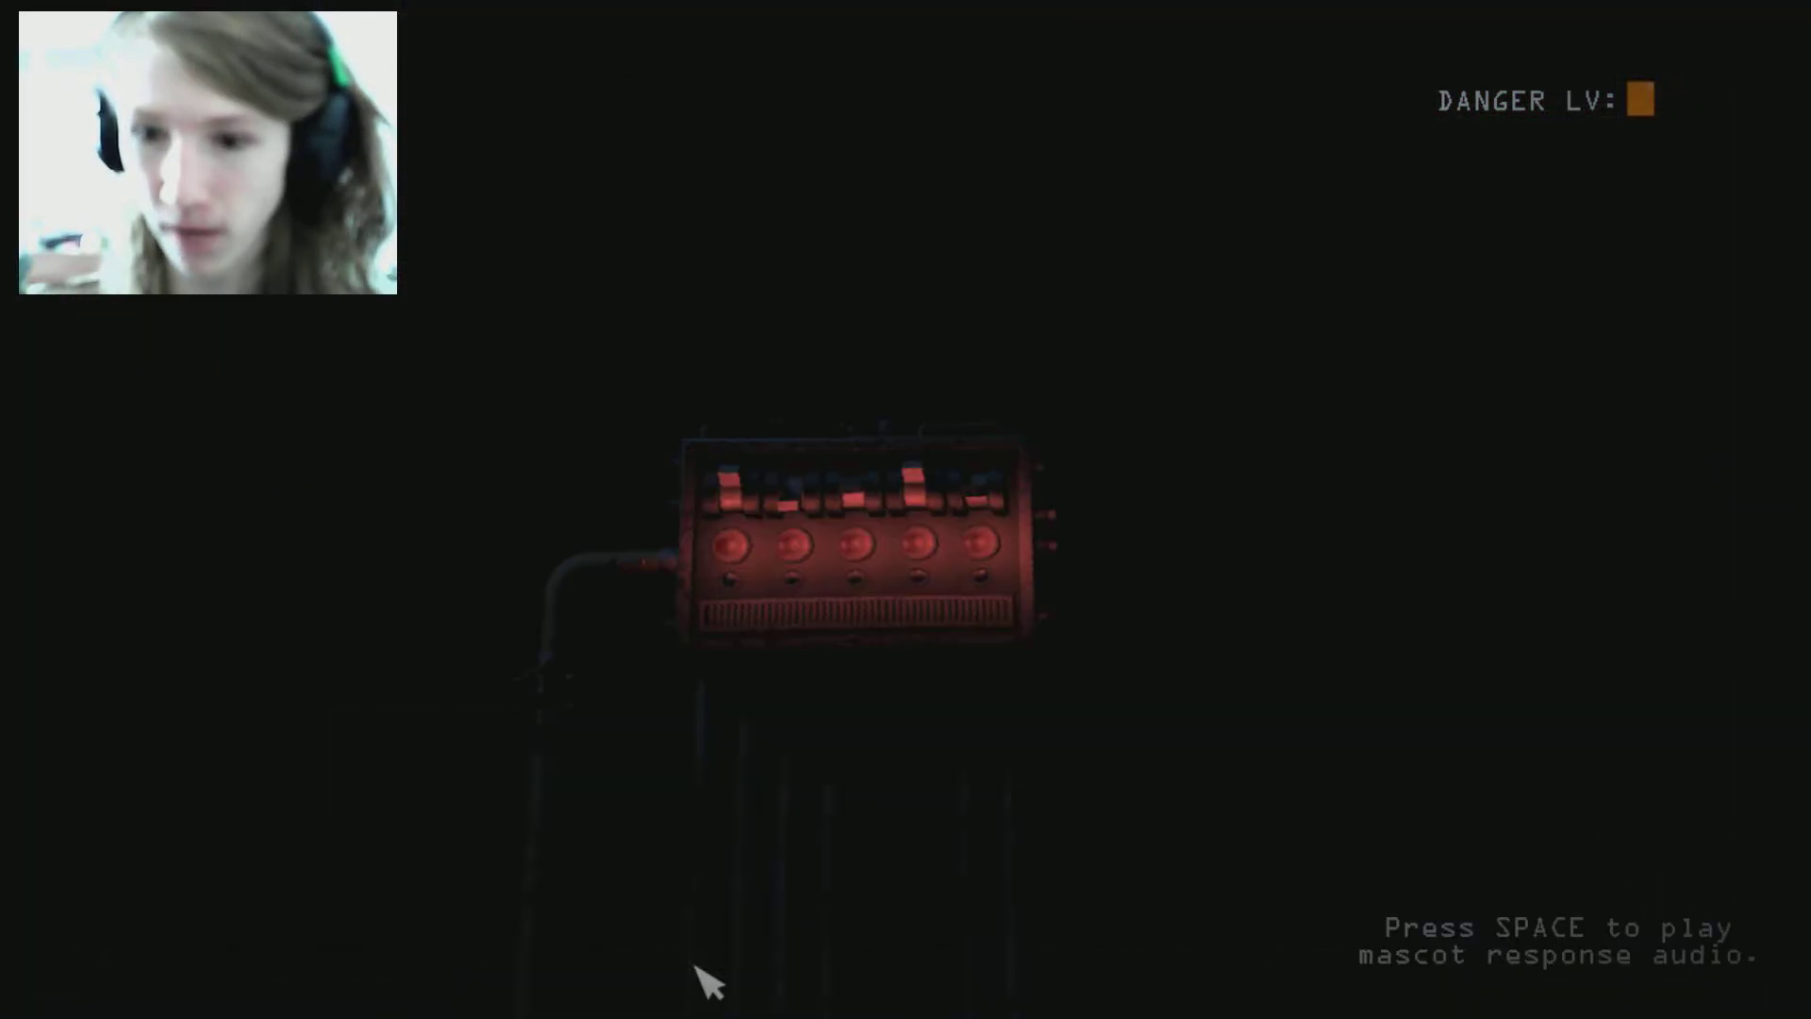
key("space")
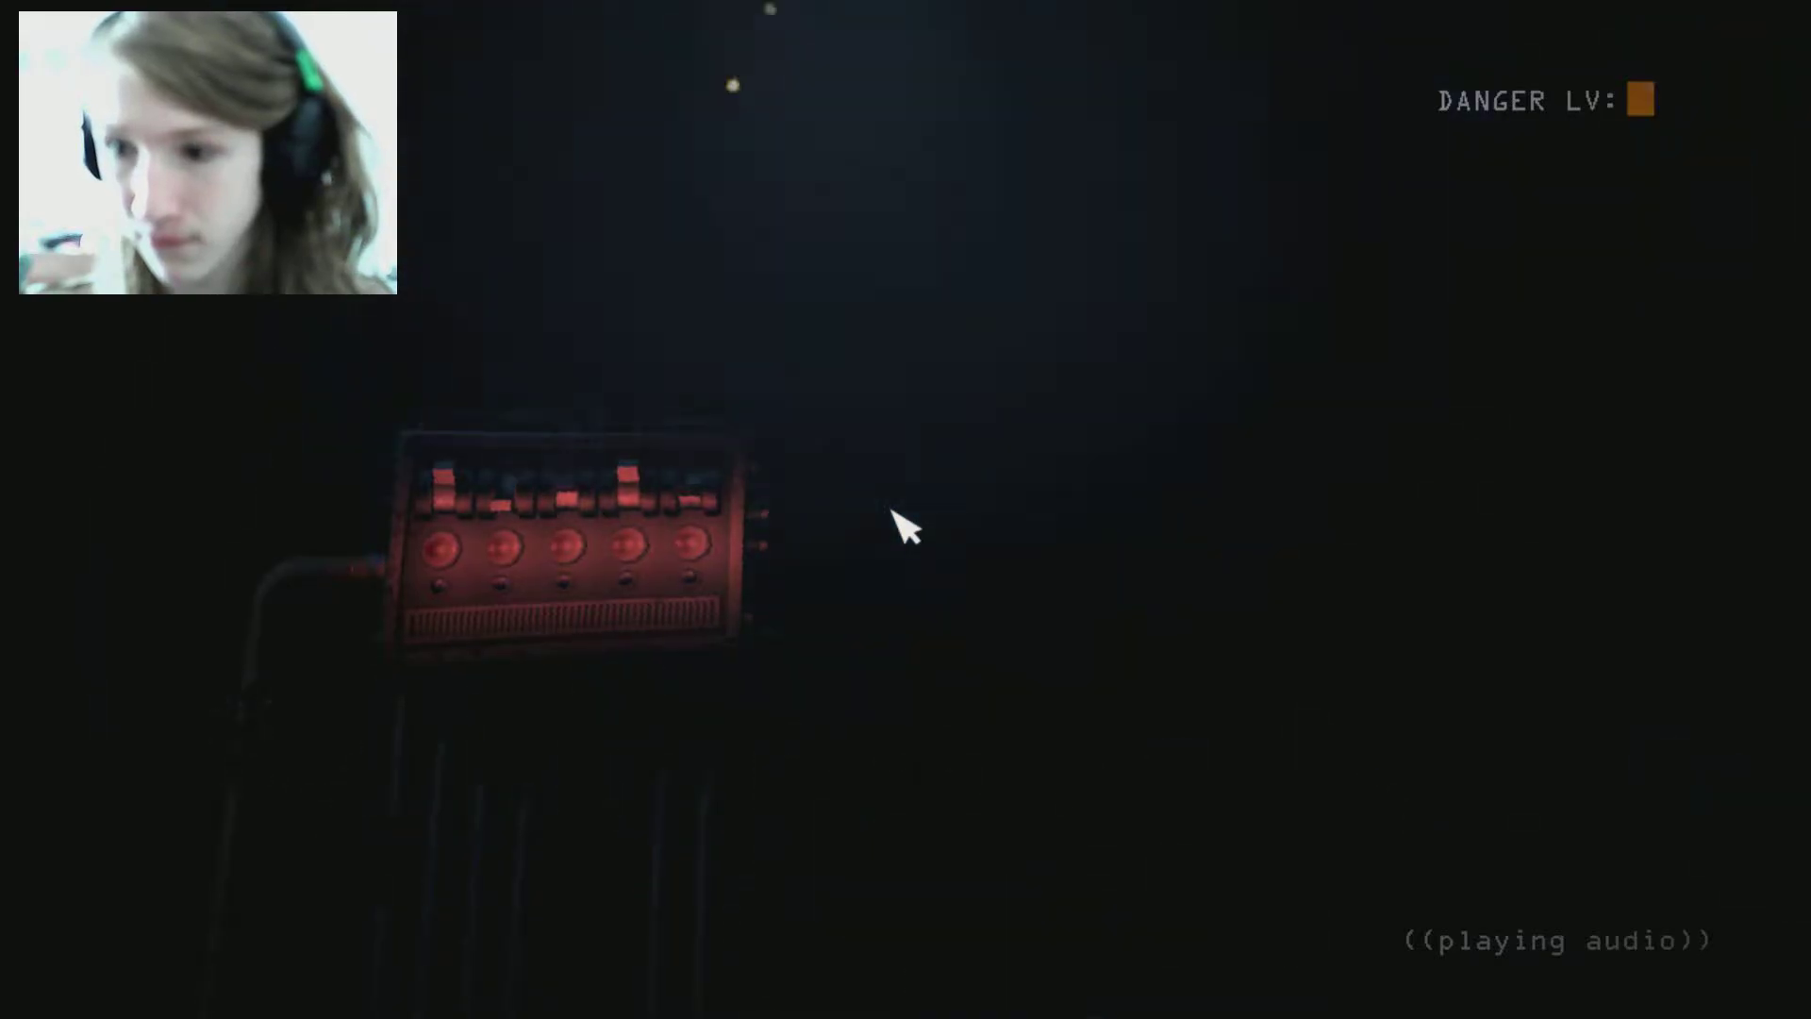
key("space")
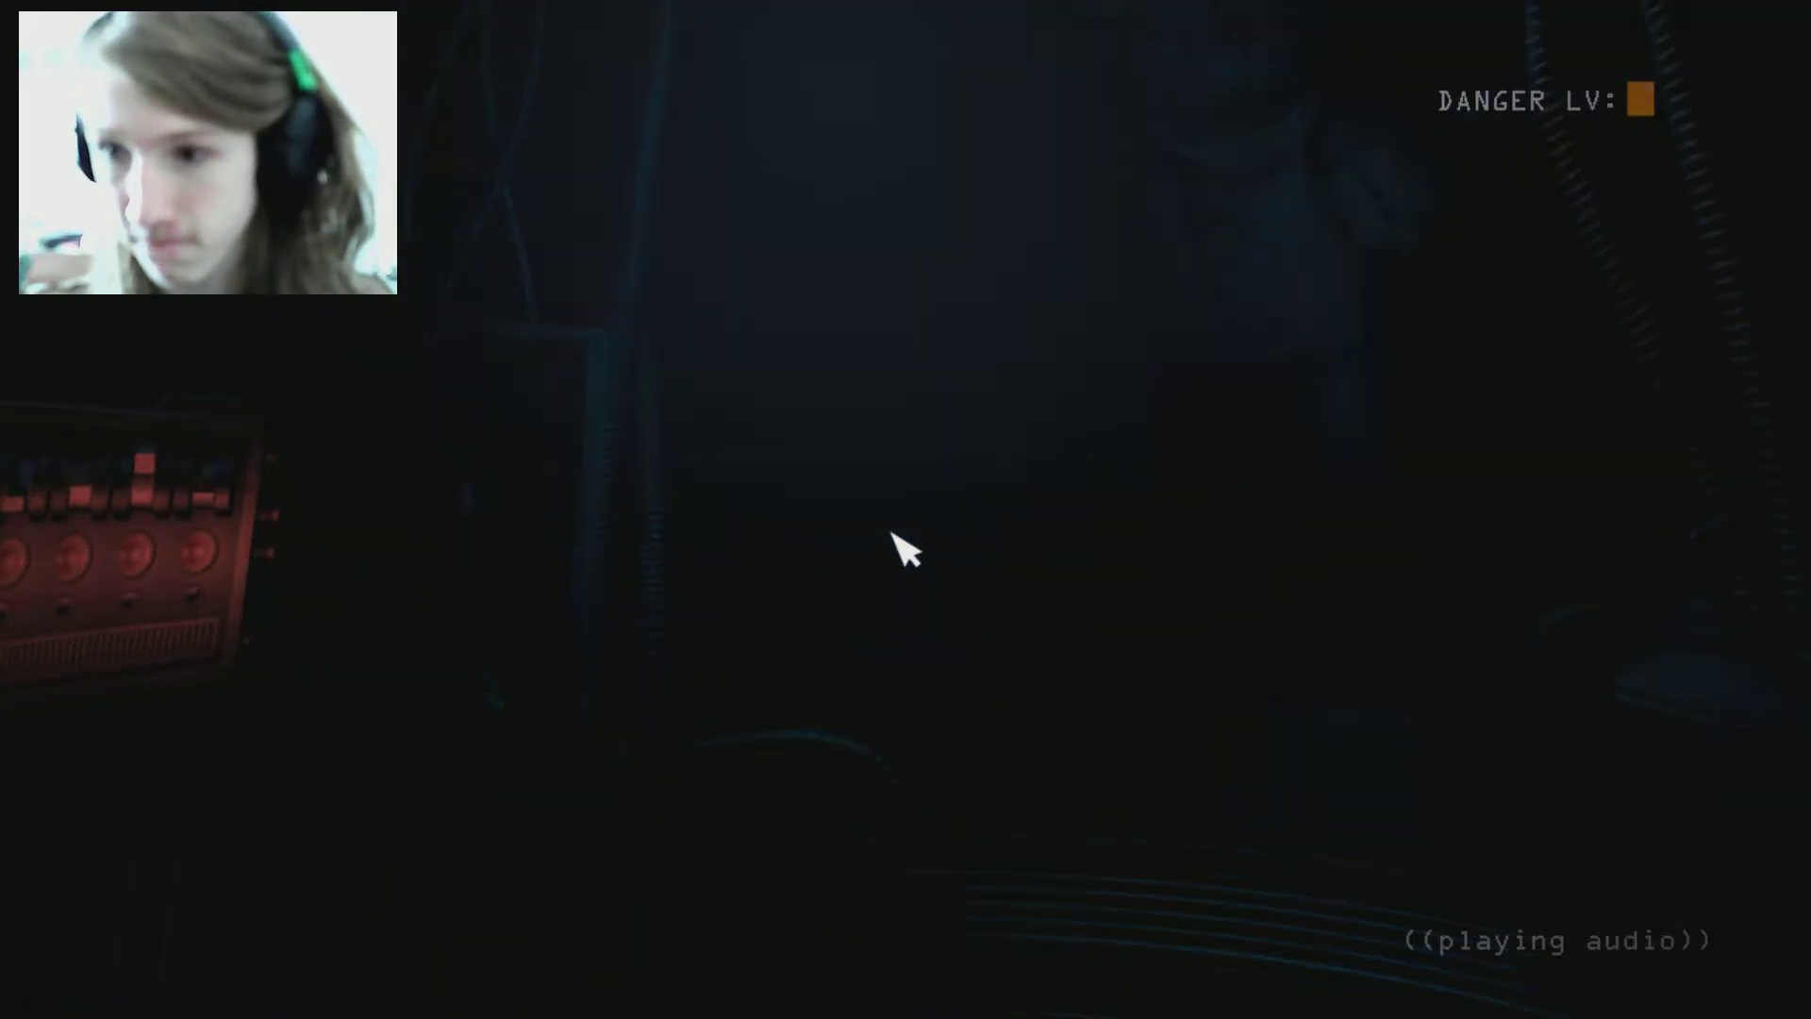
key("space")
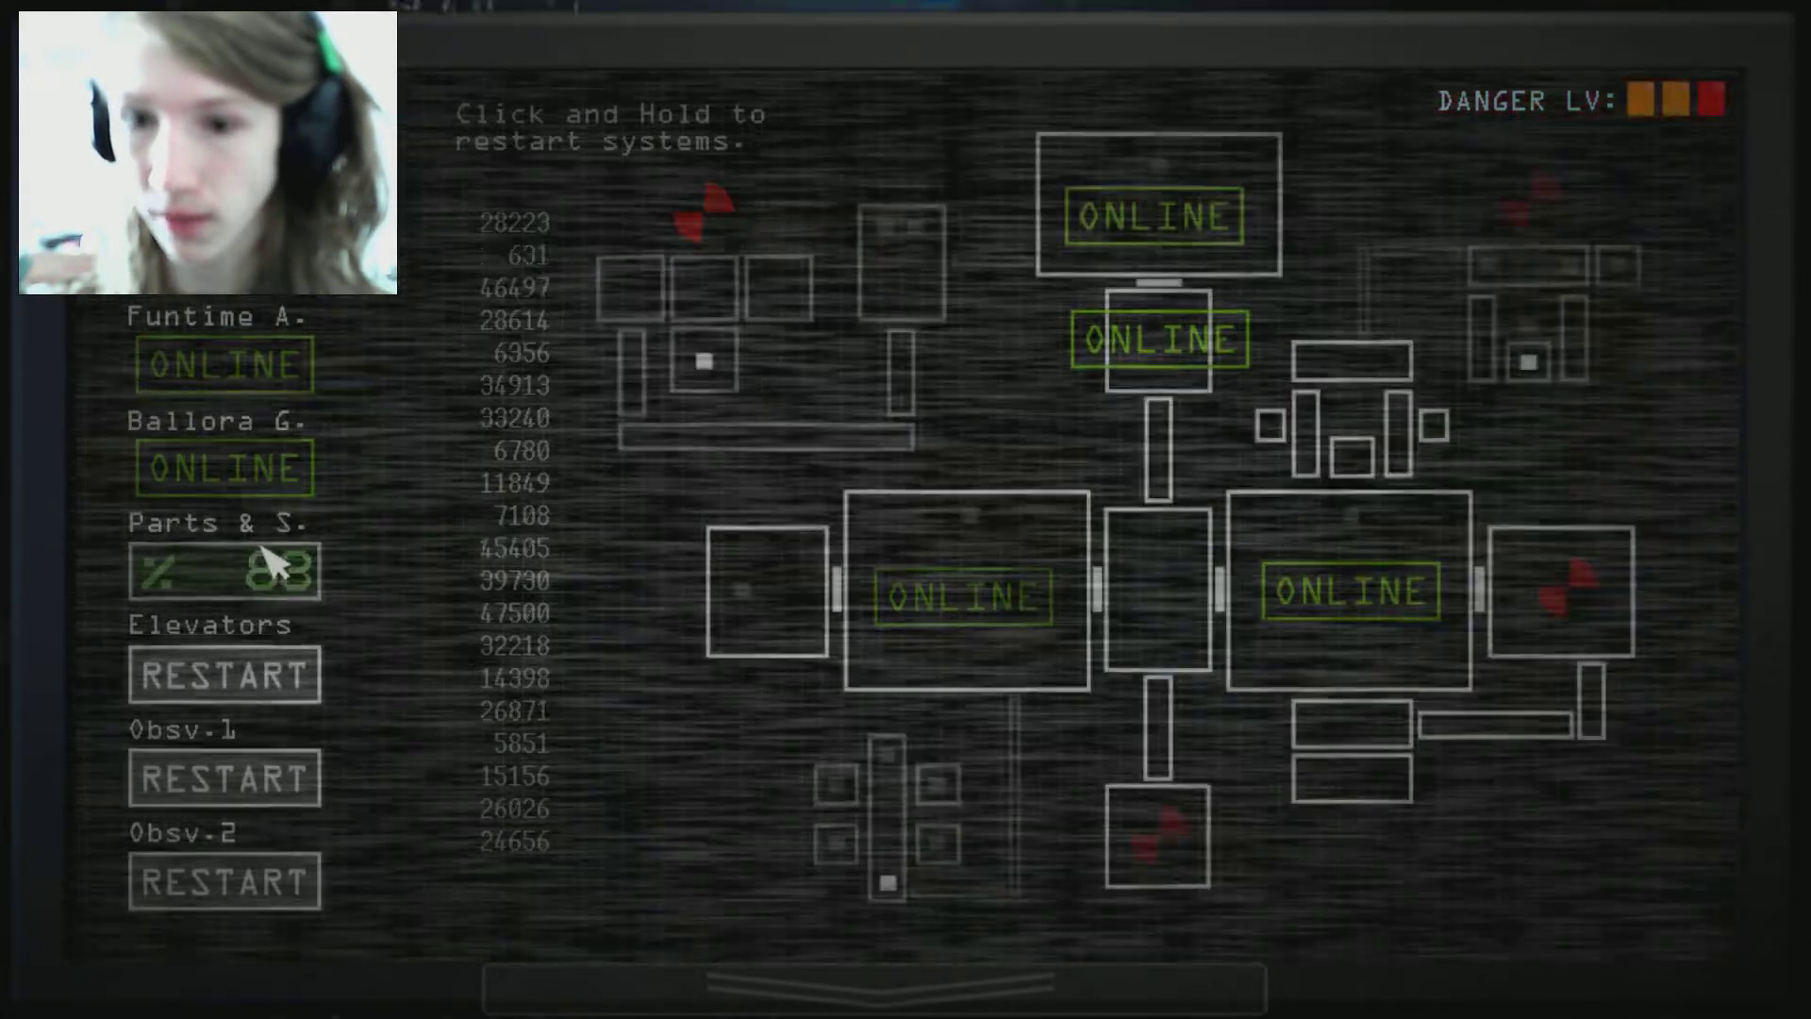
left_click(907, 976)
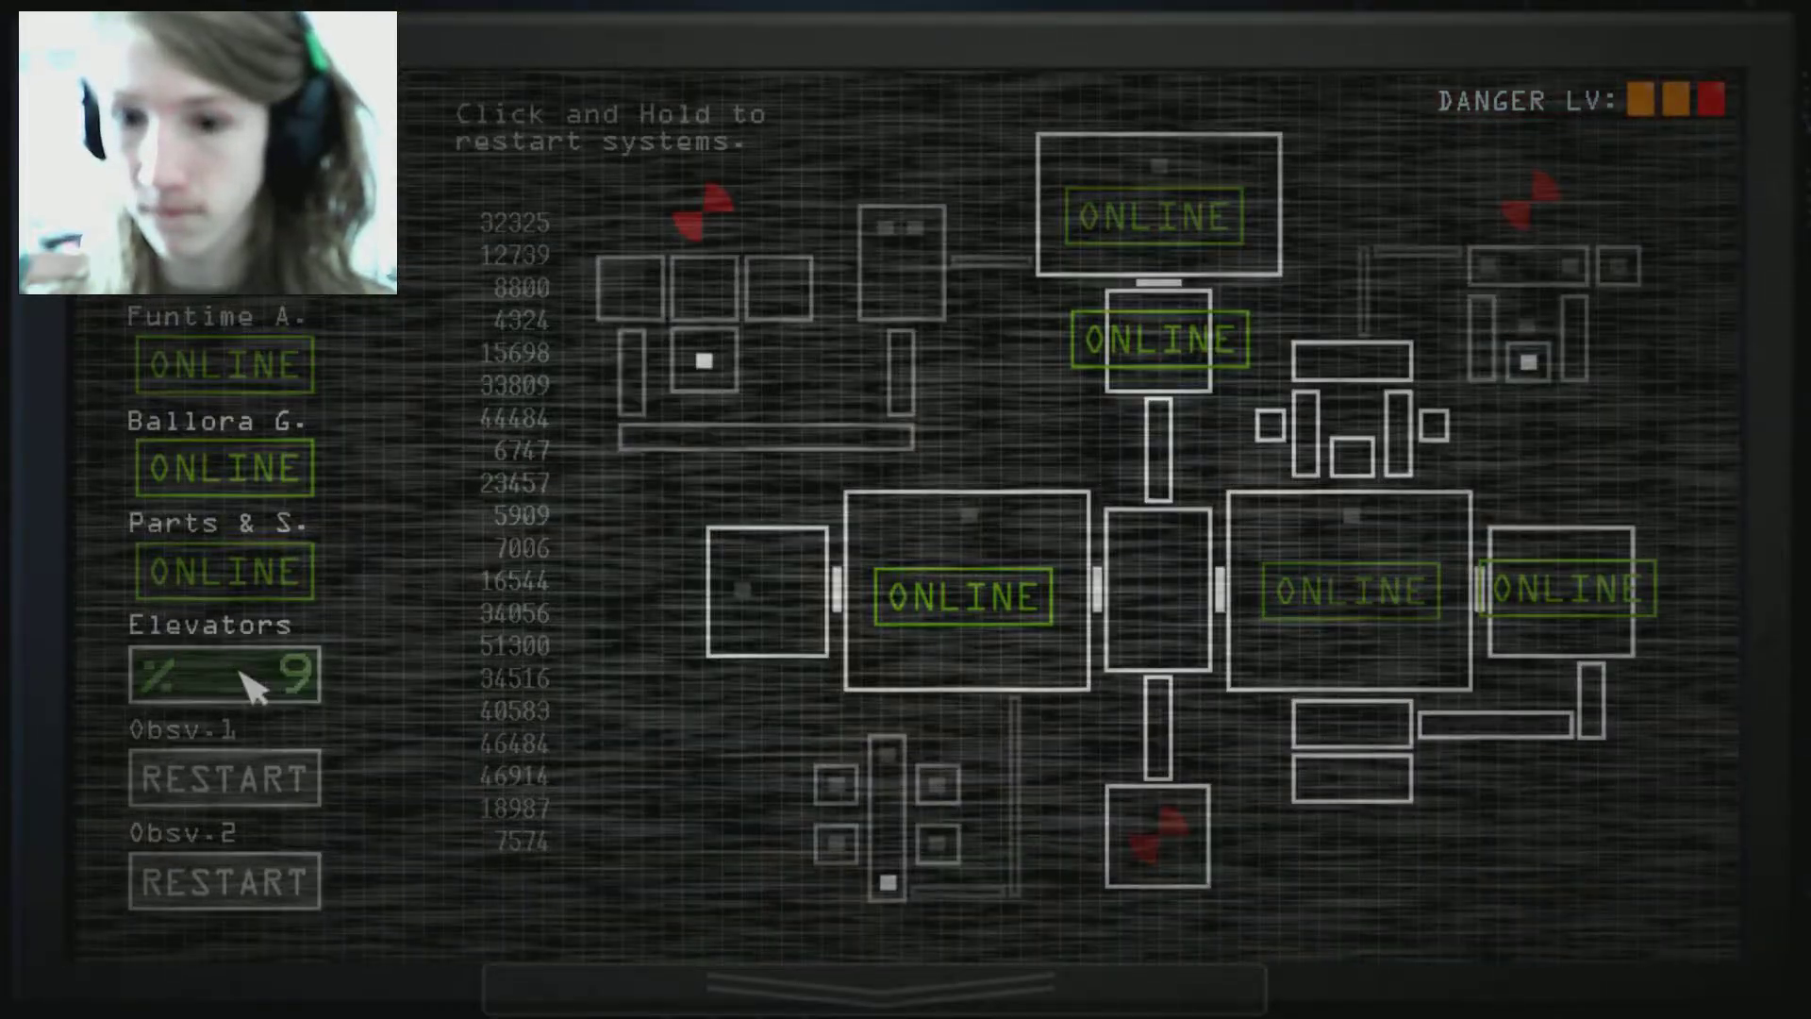
left_click_drag(252, 687, 253, 687)
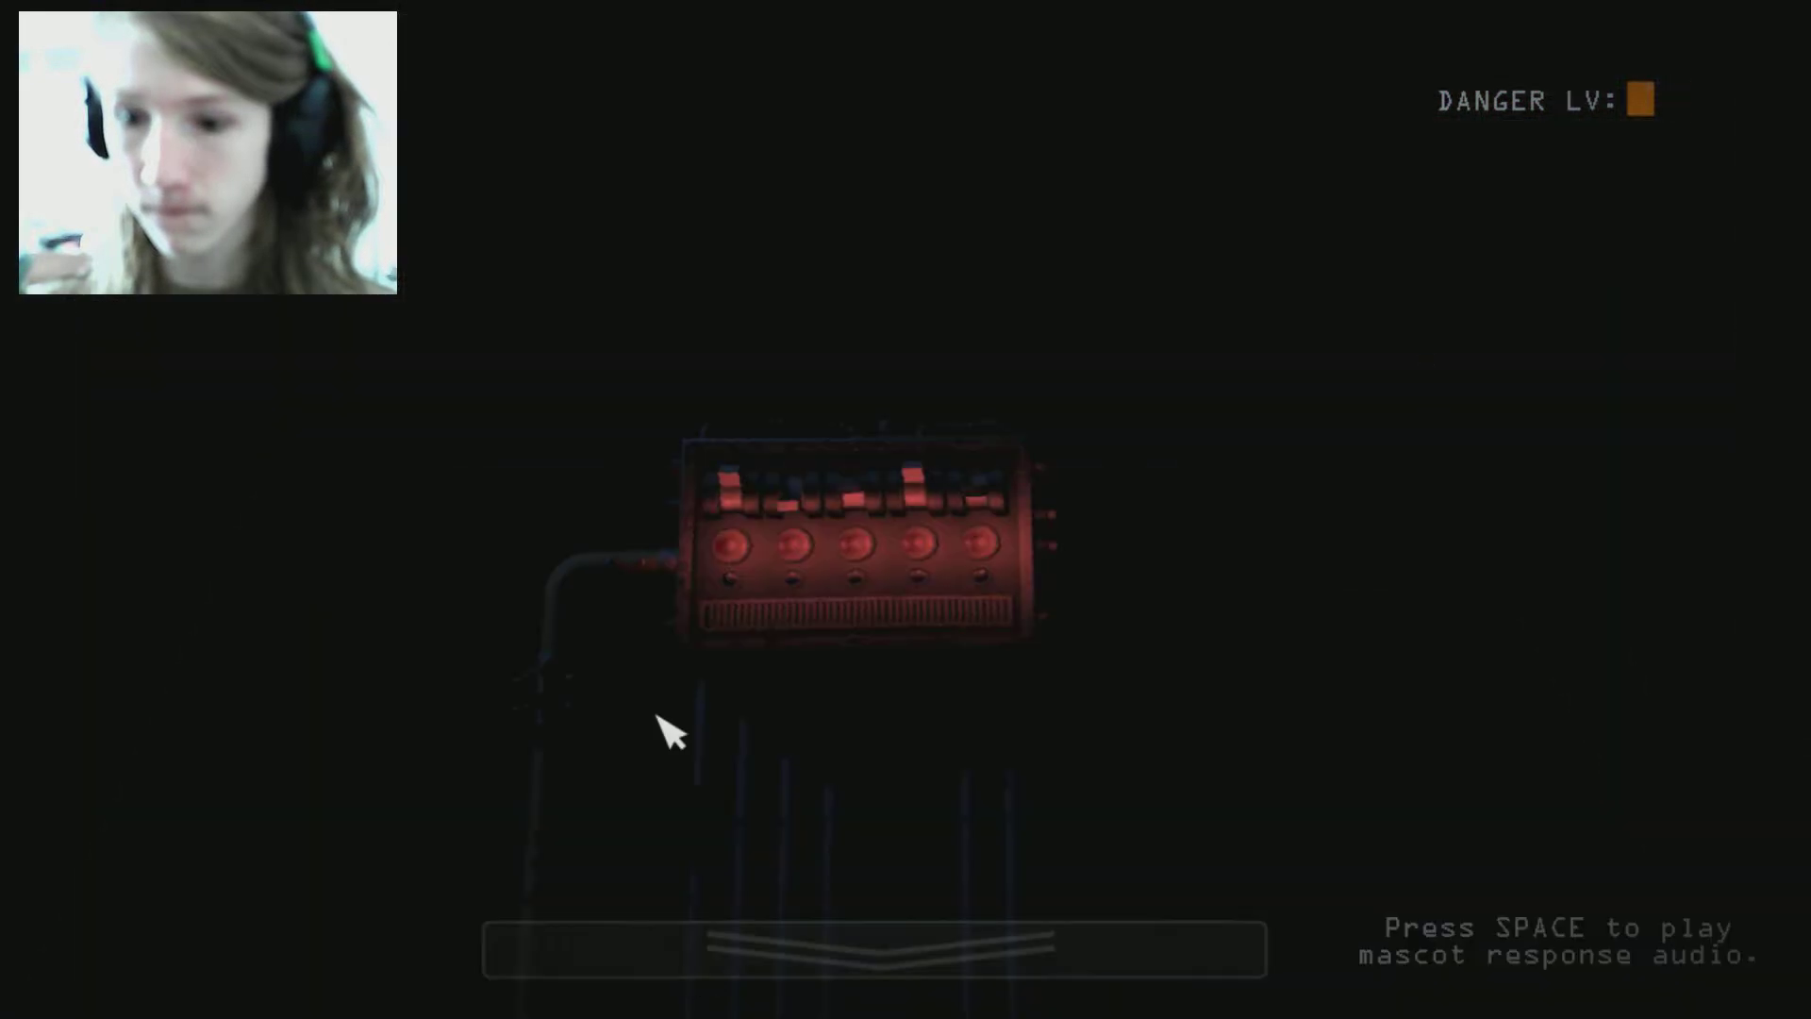
key("space")
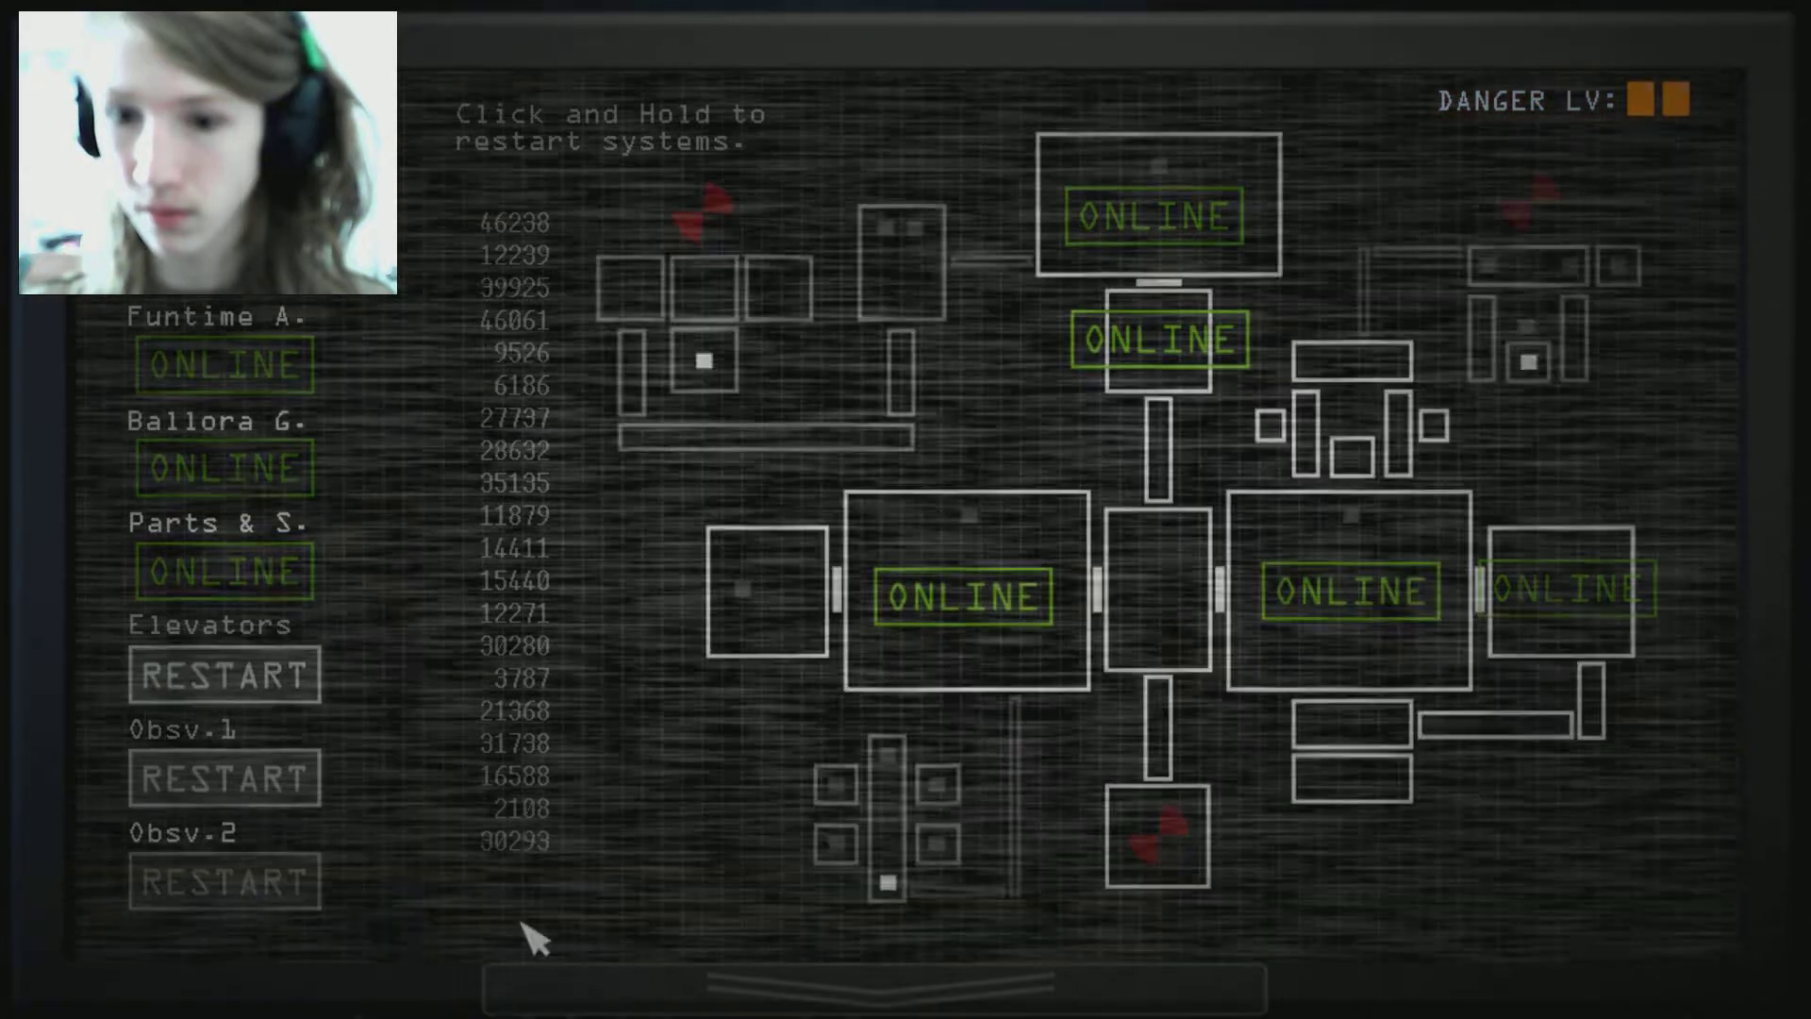
left_click(771, 831)
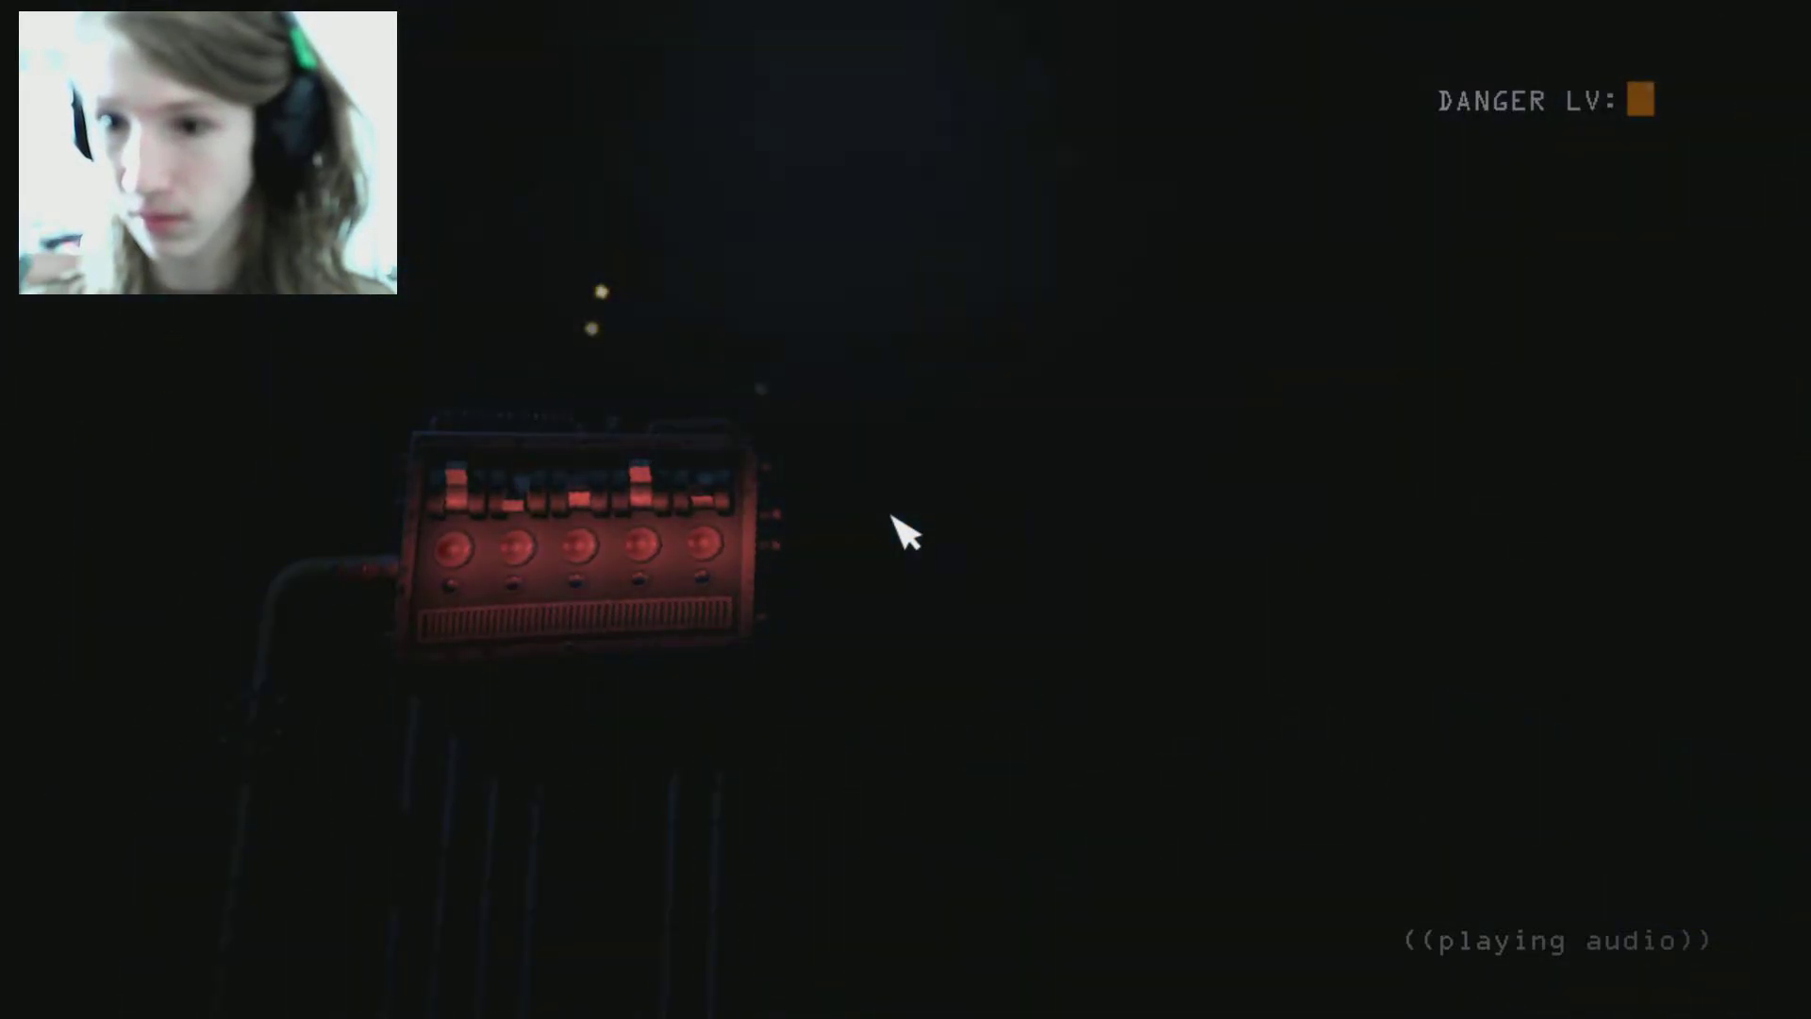
key("space")
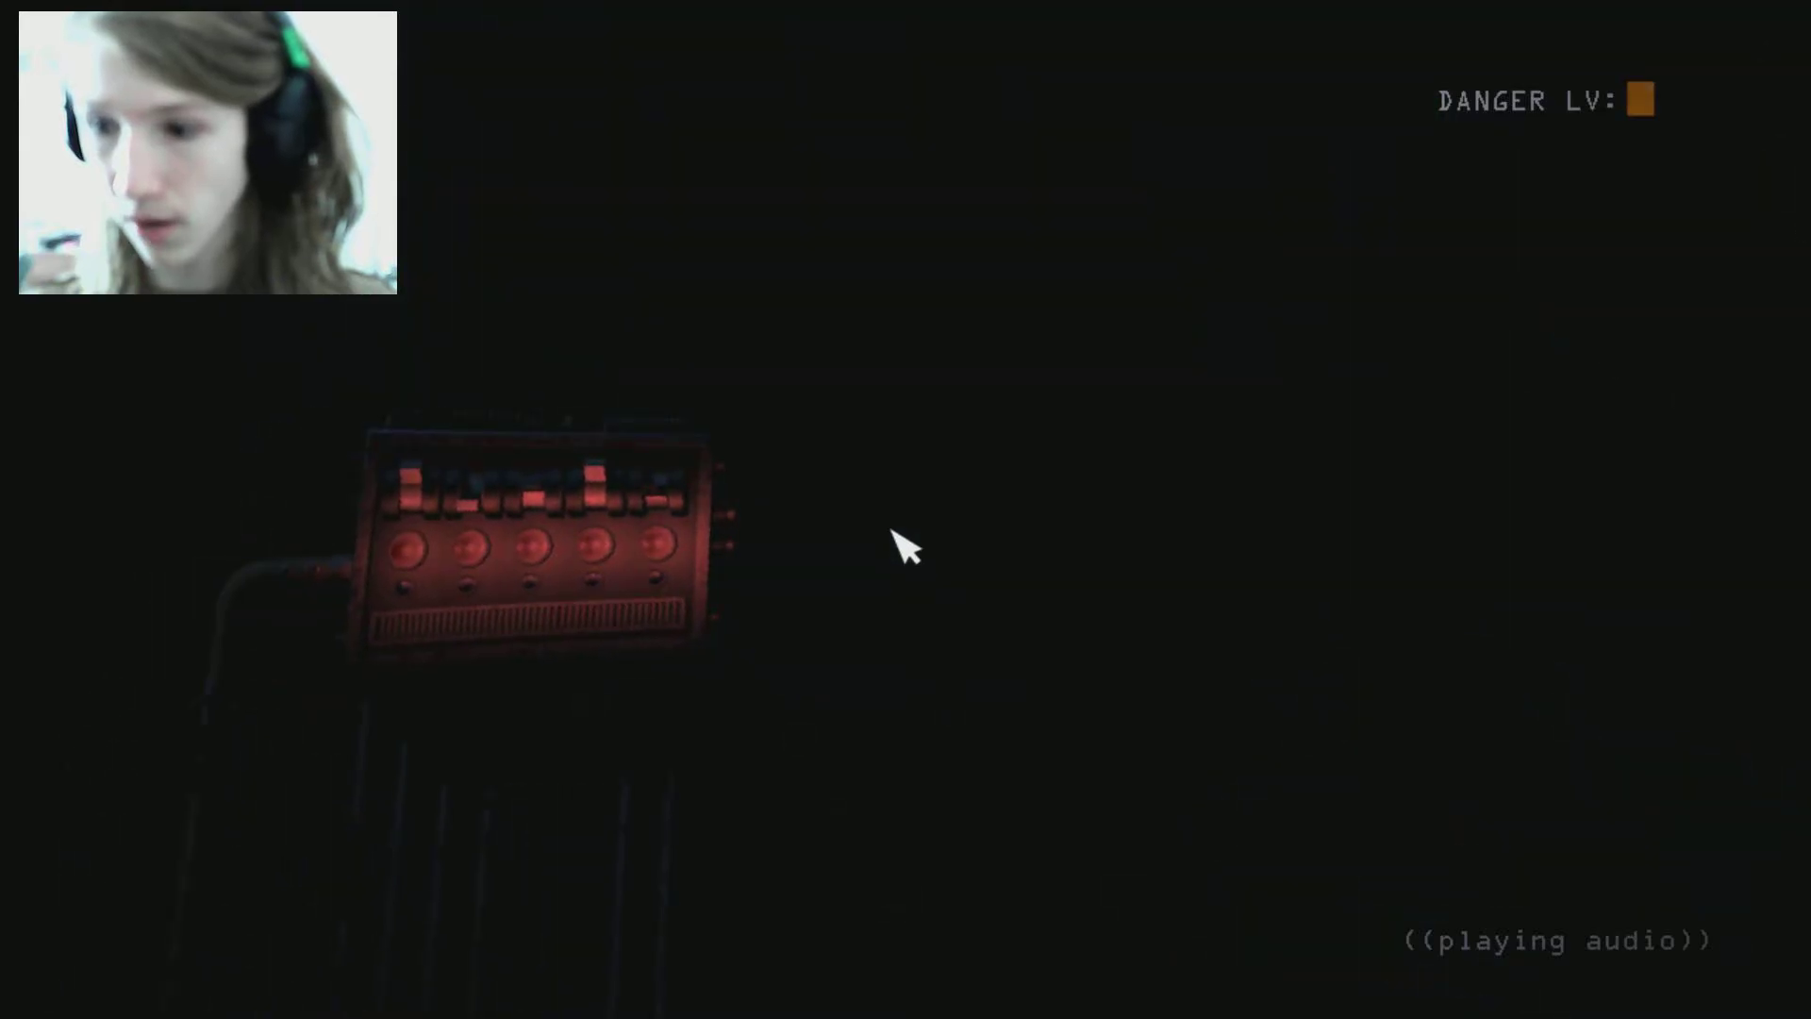
key("space")
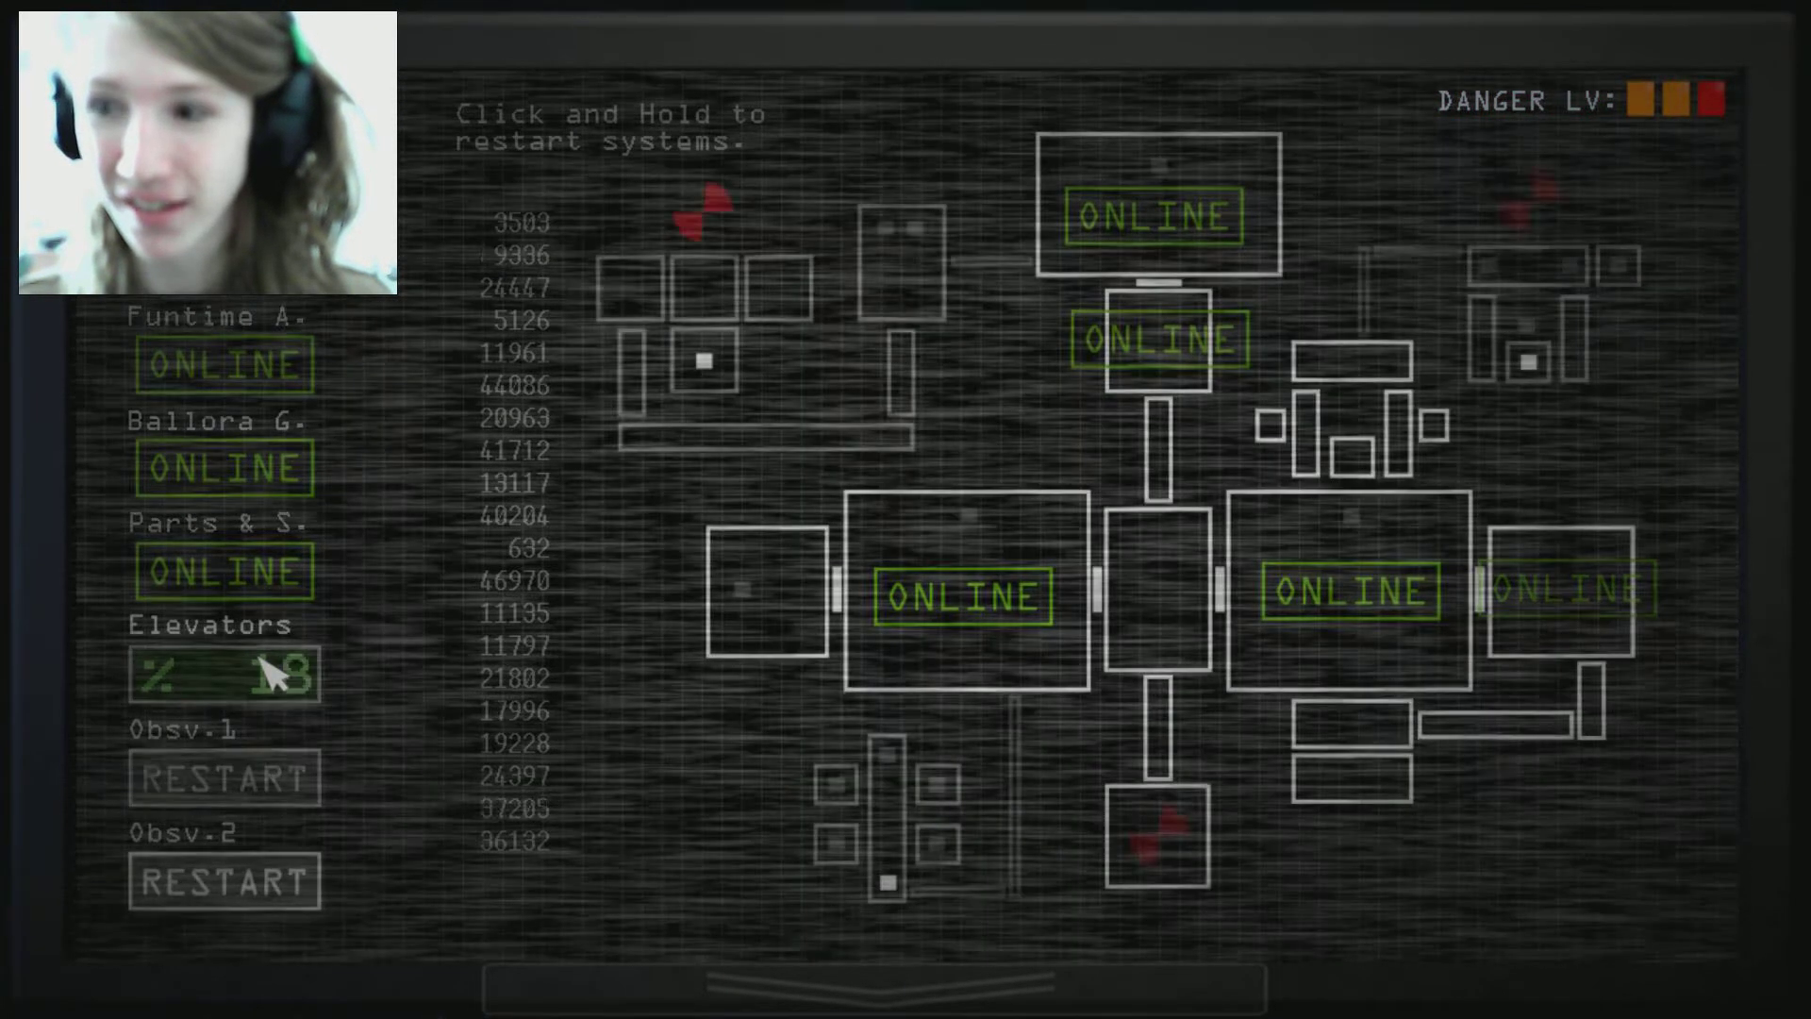
key("space")
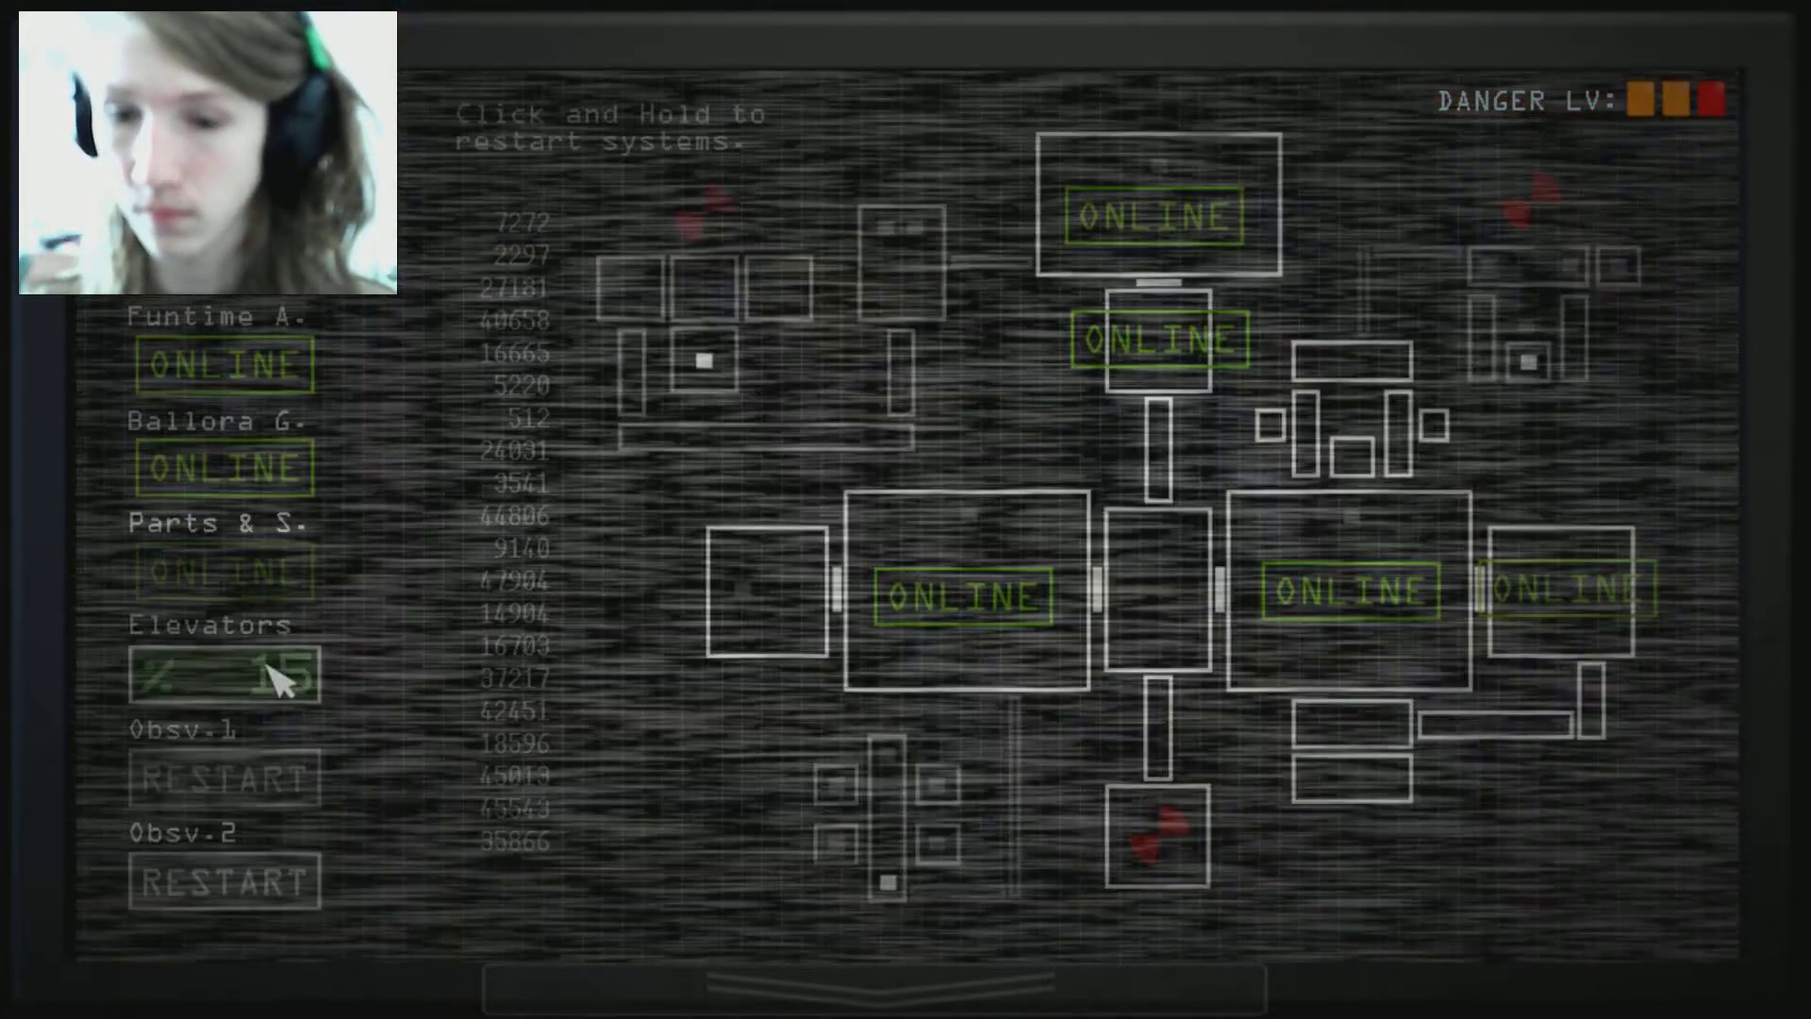
left_click(276, 679)
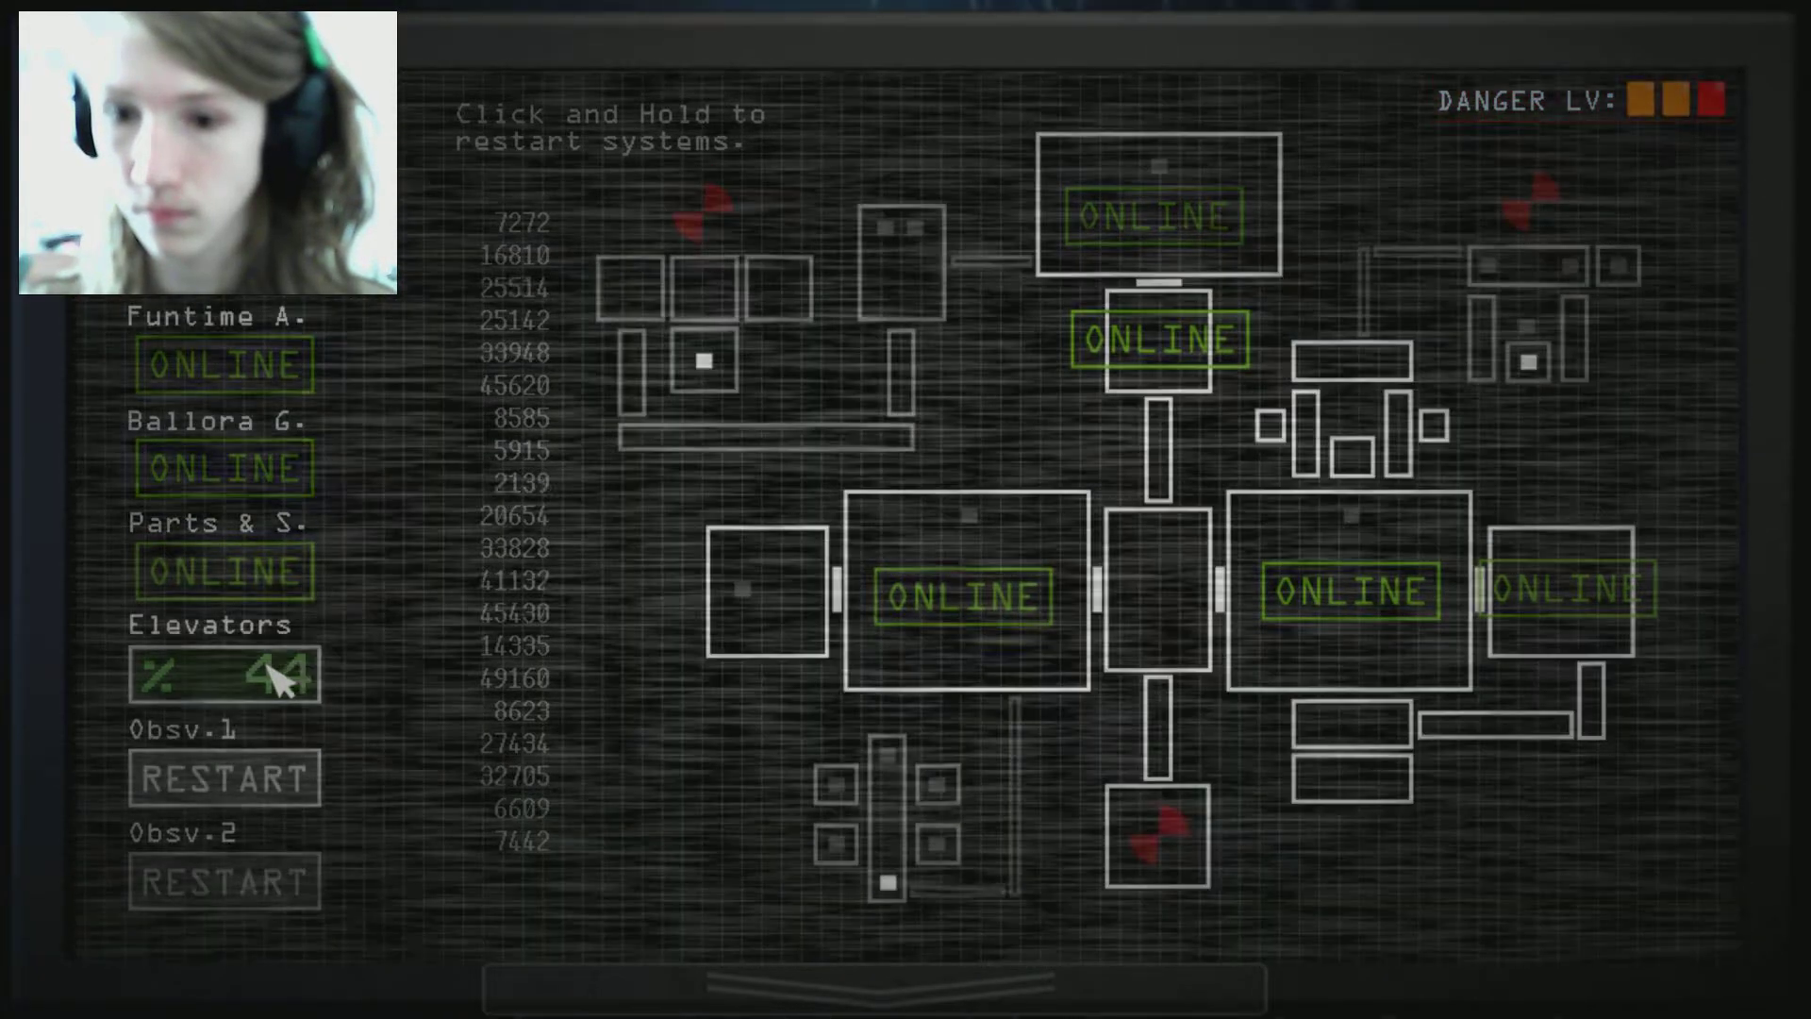
left_click(906, 984)
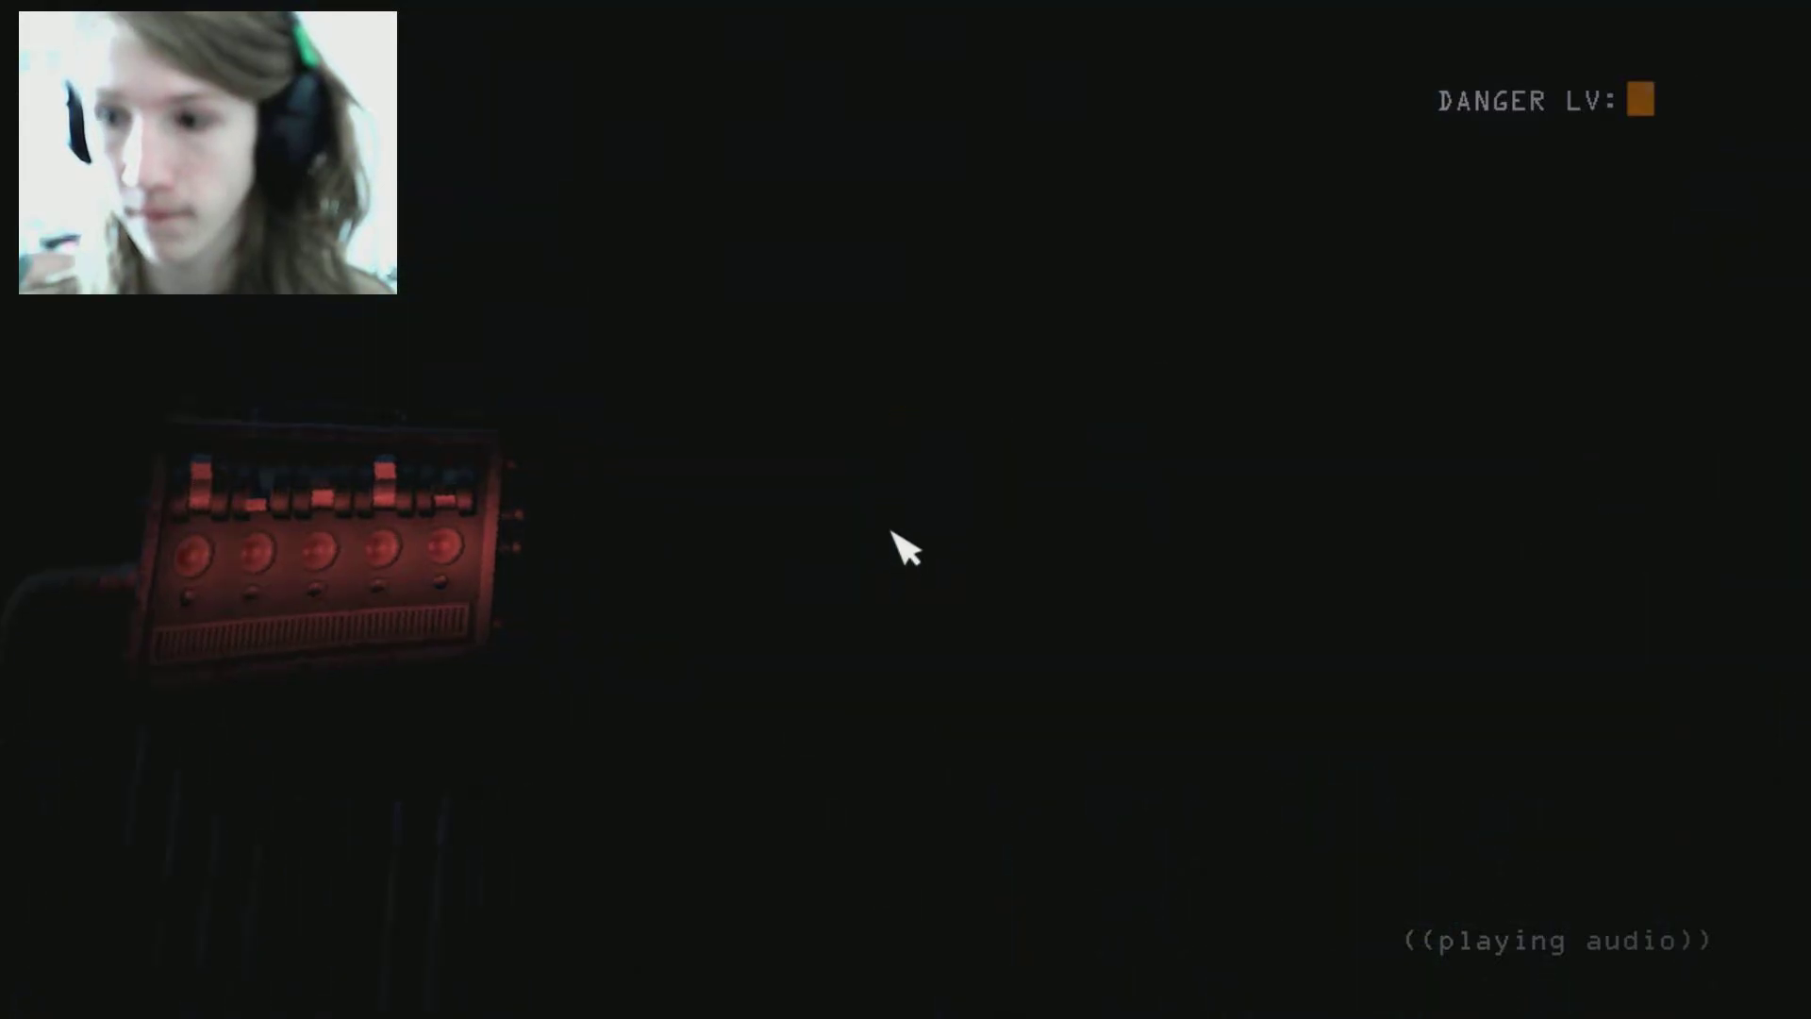
key("space")
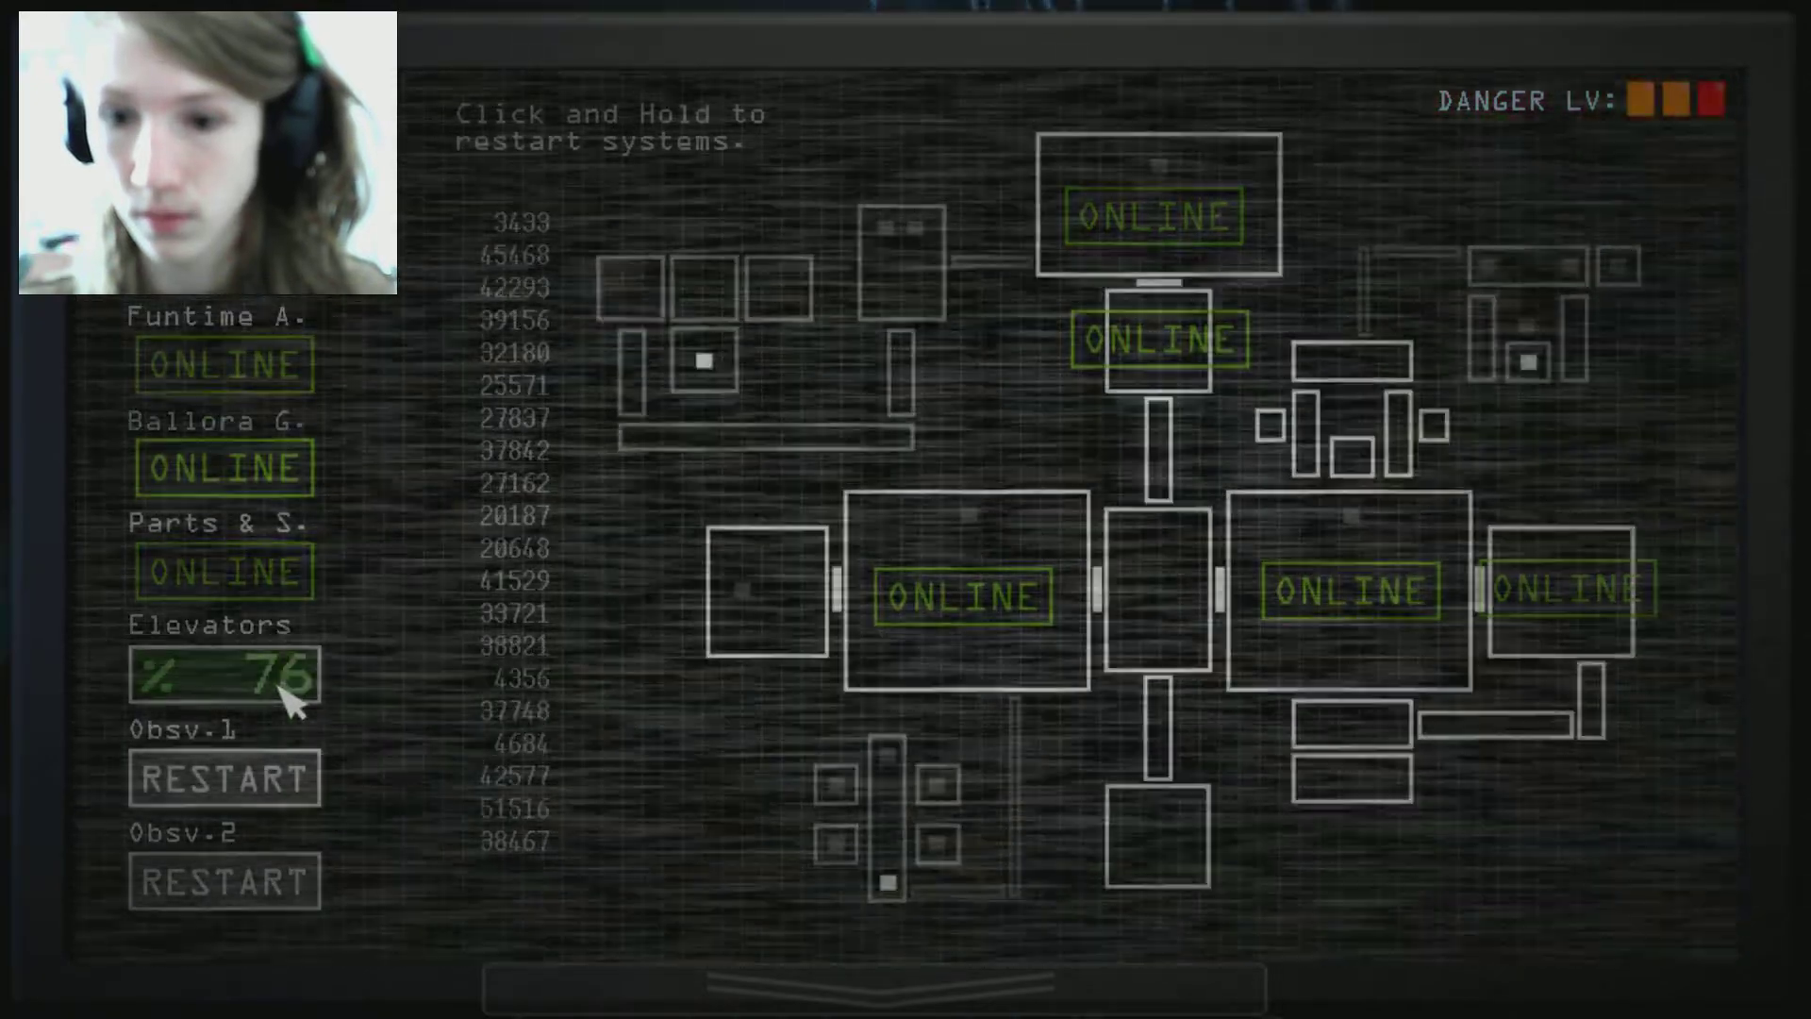
left_click(662, 980)
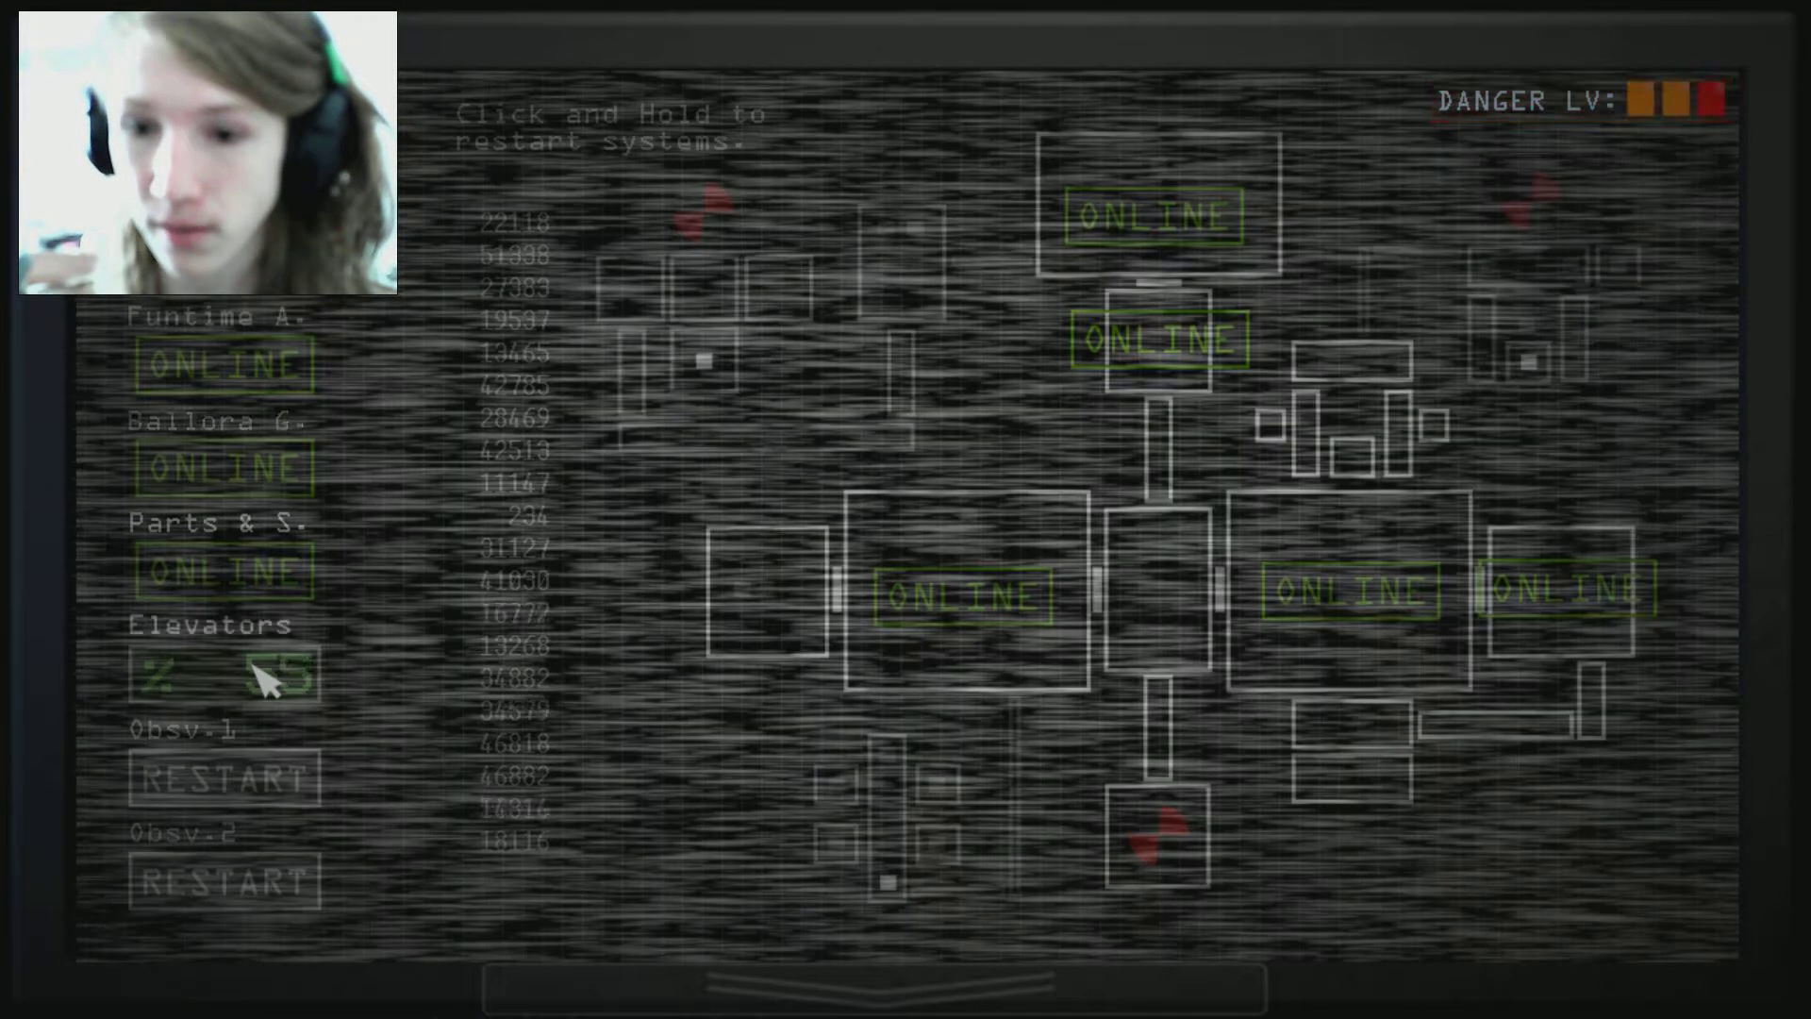
left_click_drag(270, 680, 270, 679)
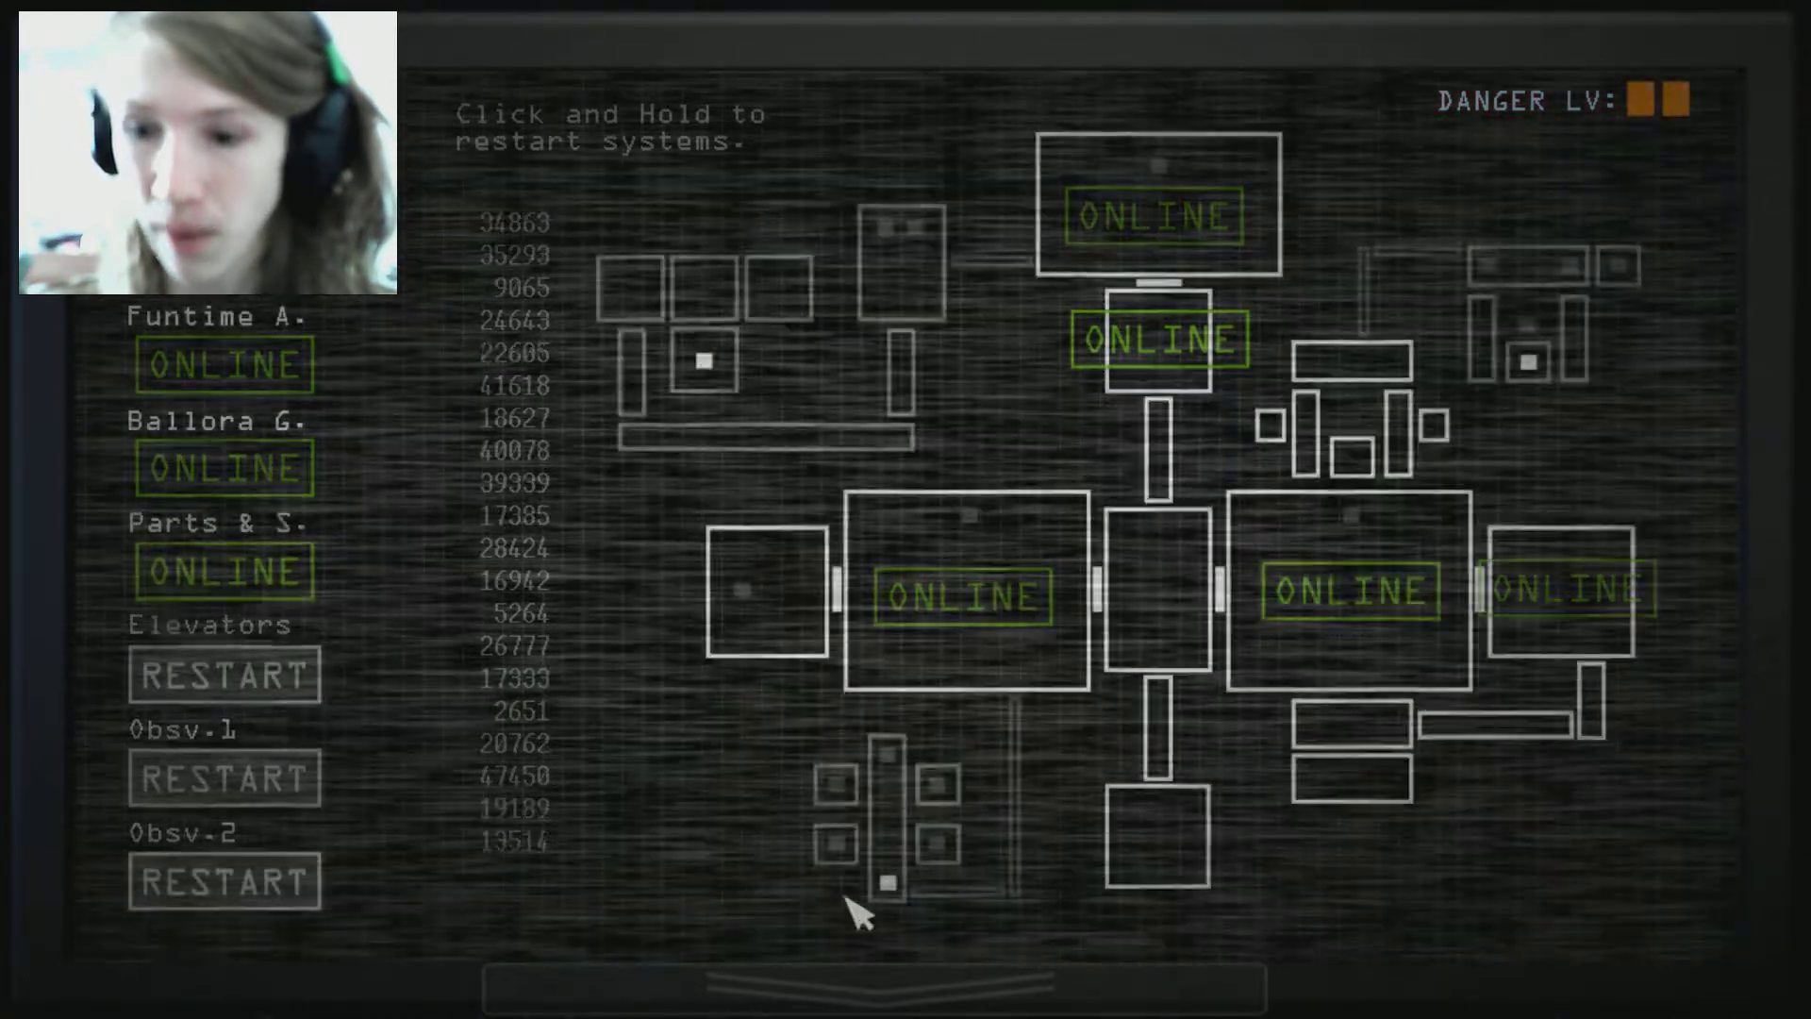
key("space")
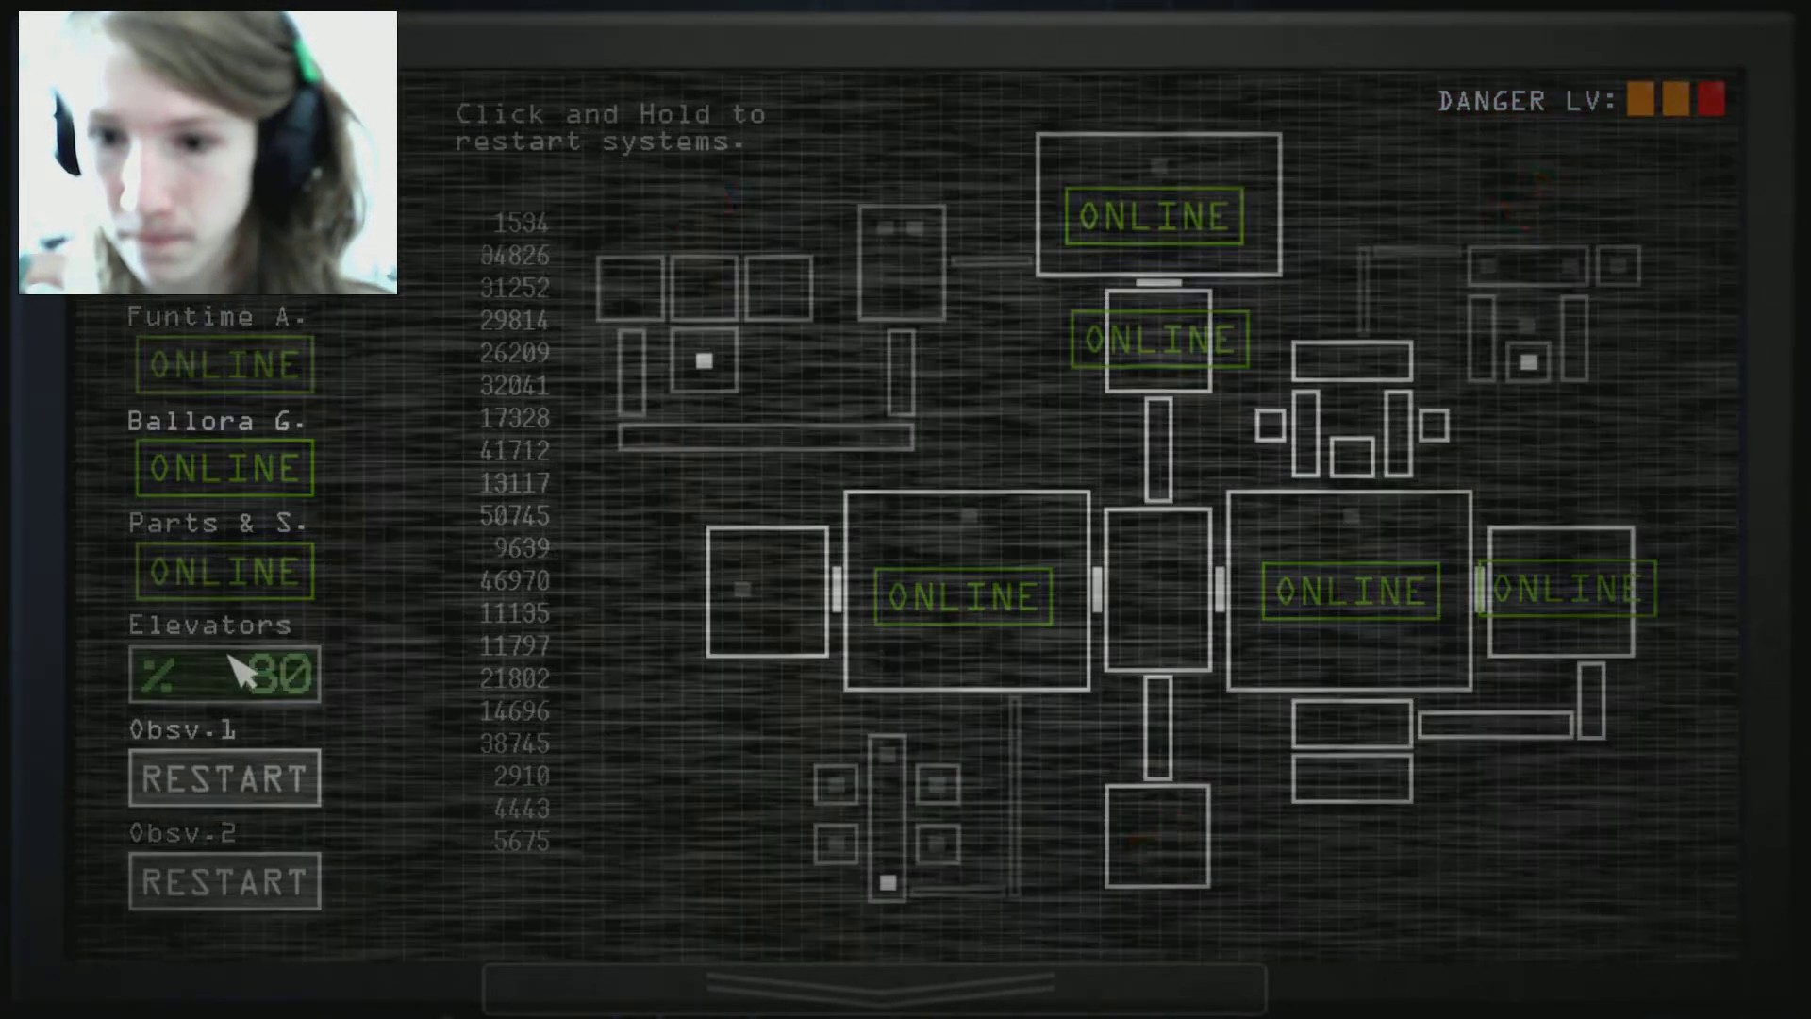
left_click_drag(244, 671, 244, 672)
key("space")
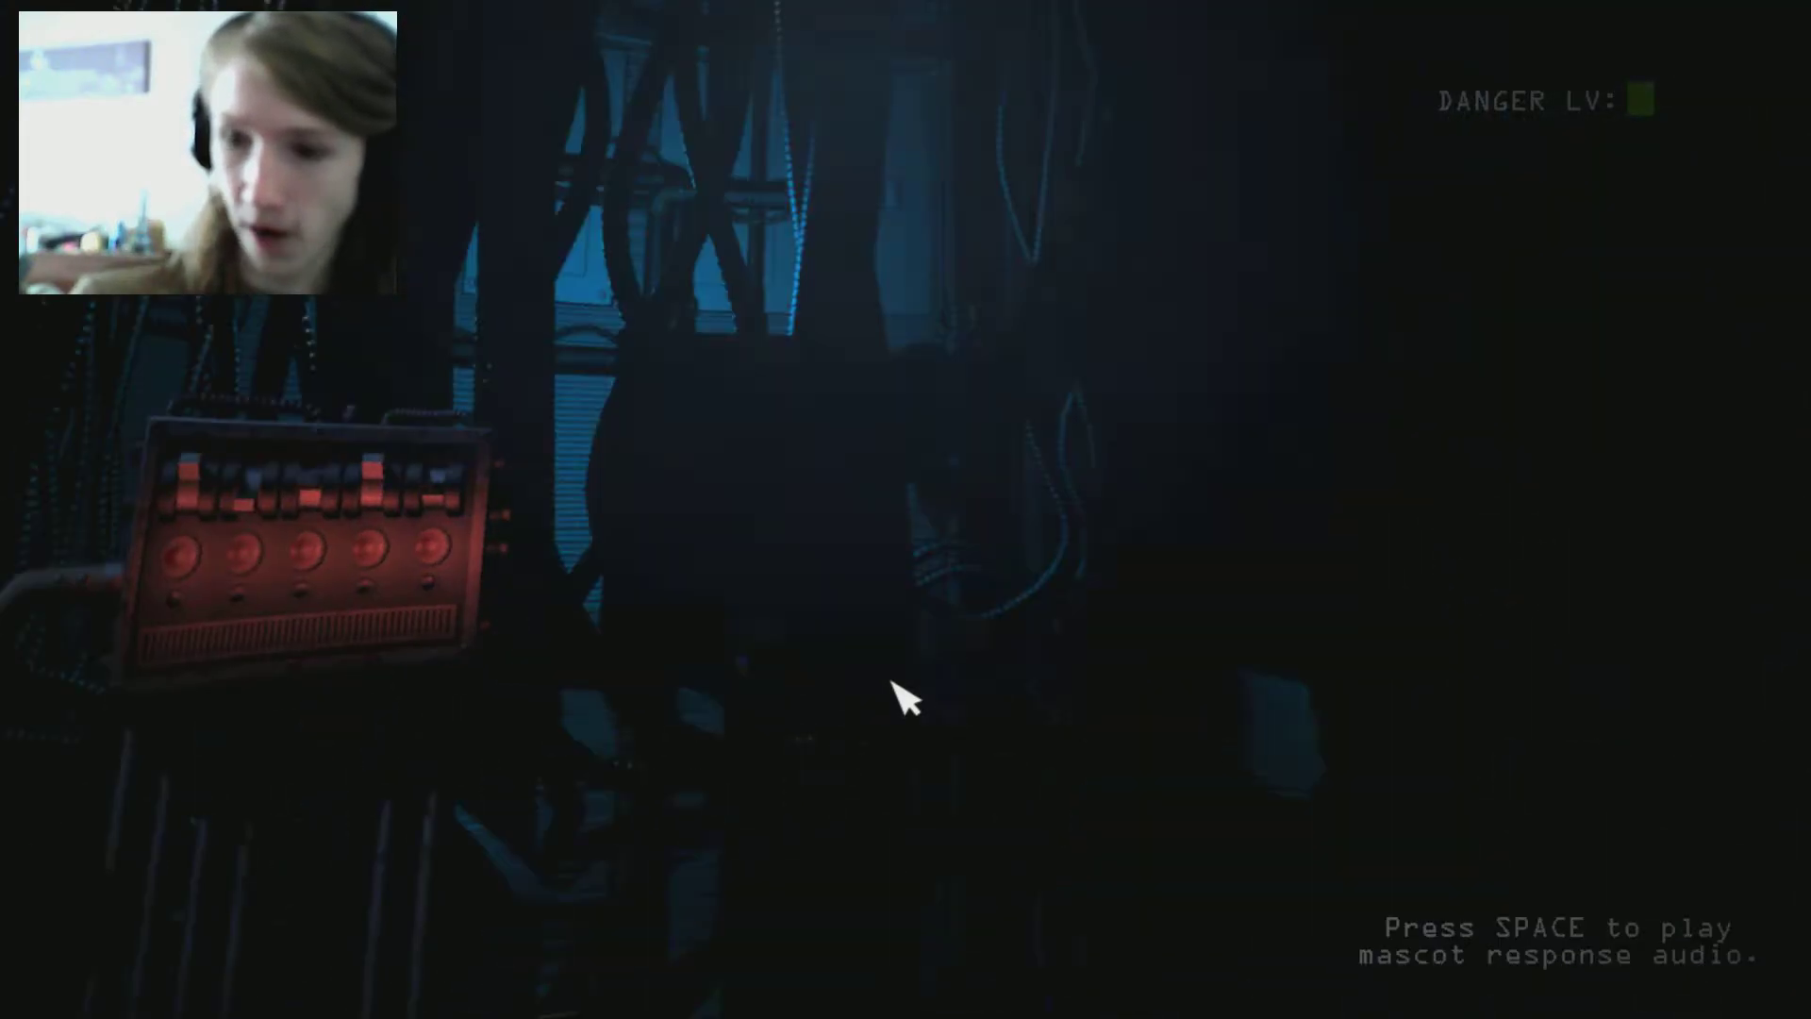
key("space")
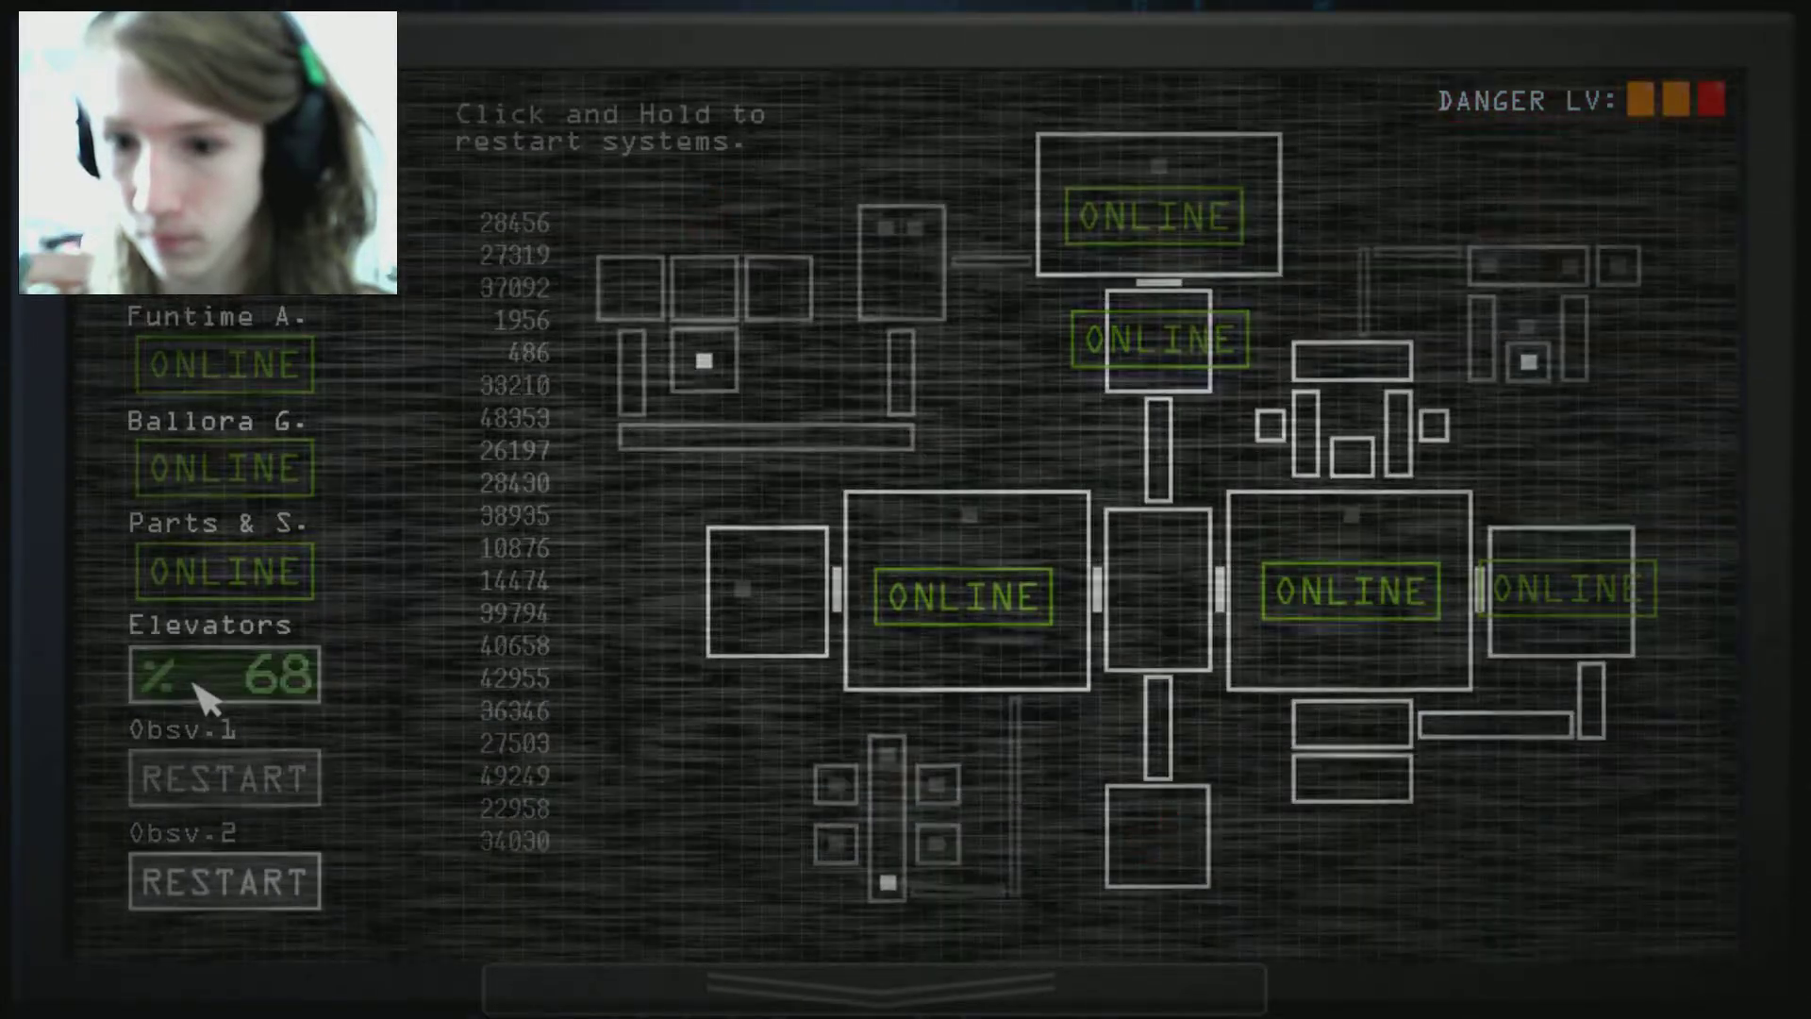
left_click(878, 976)
key("space")
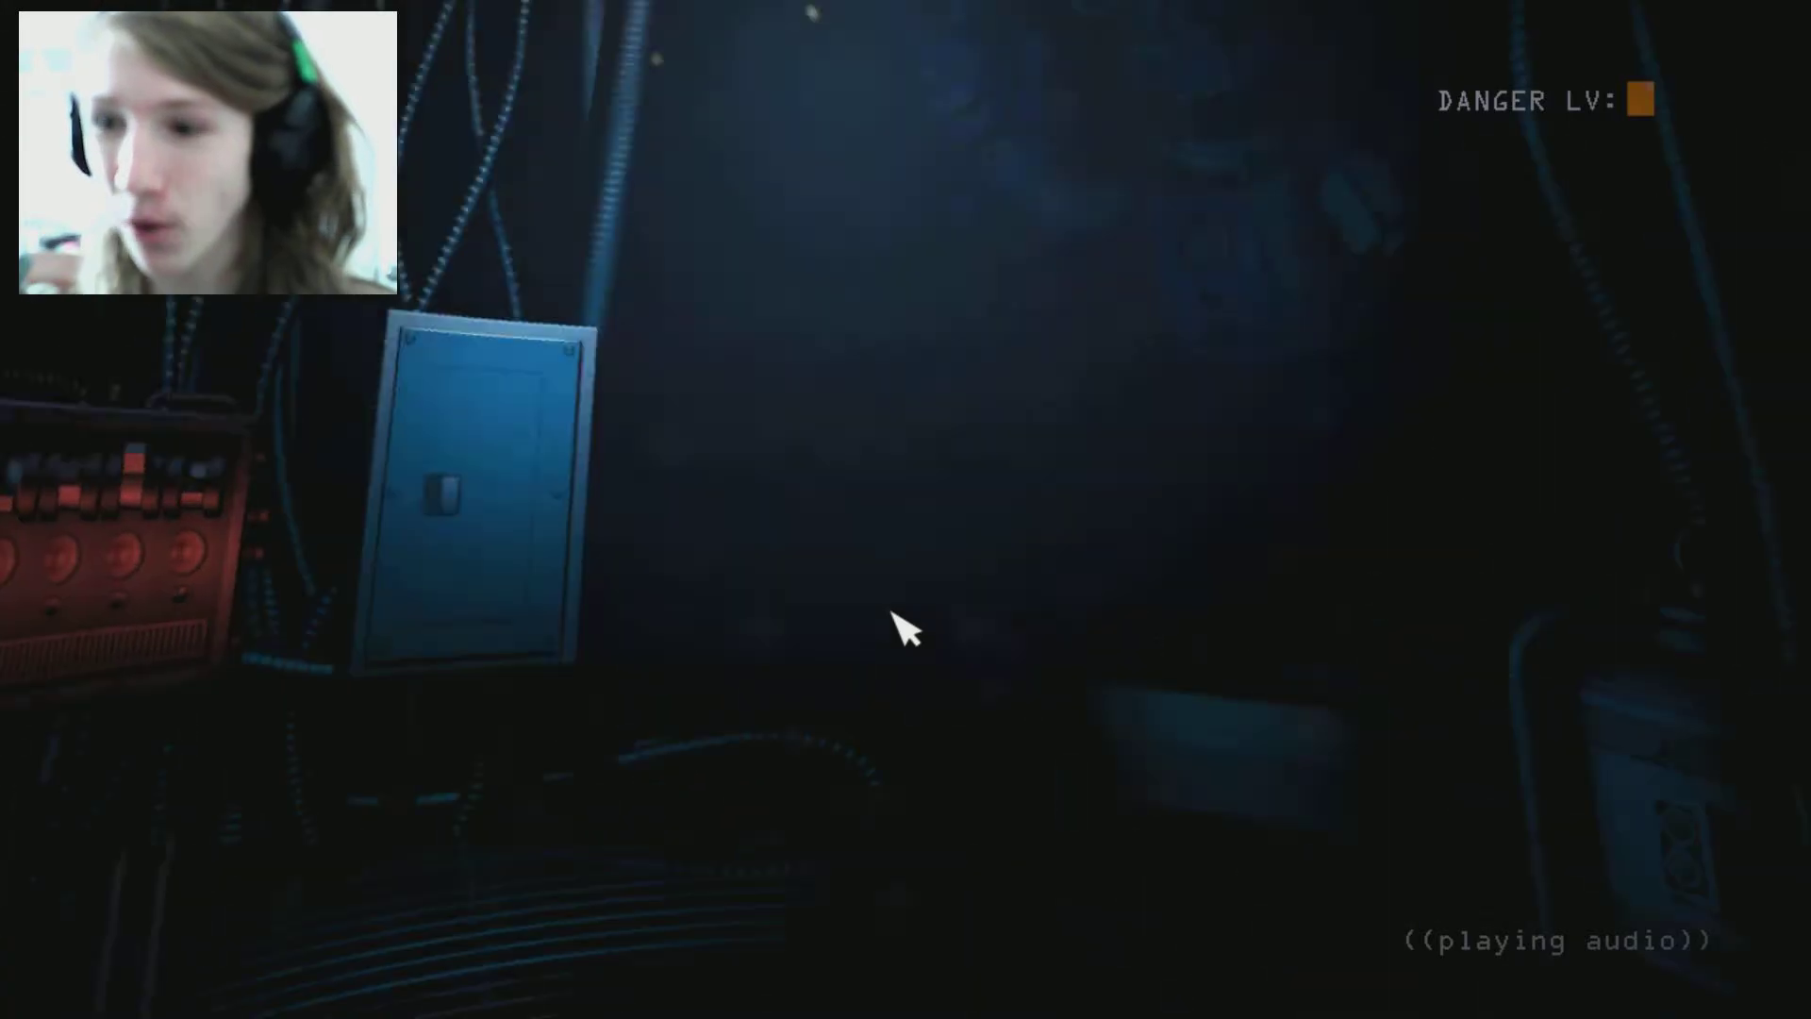
key("space")
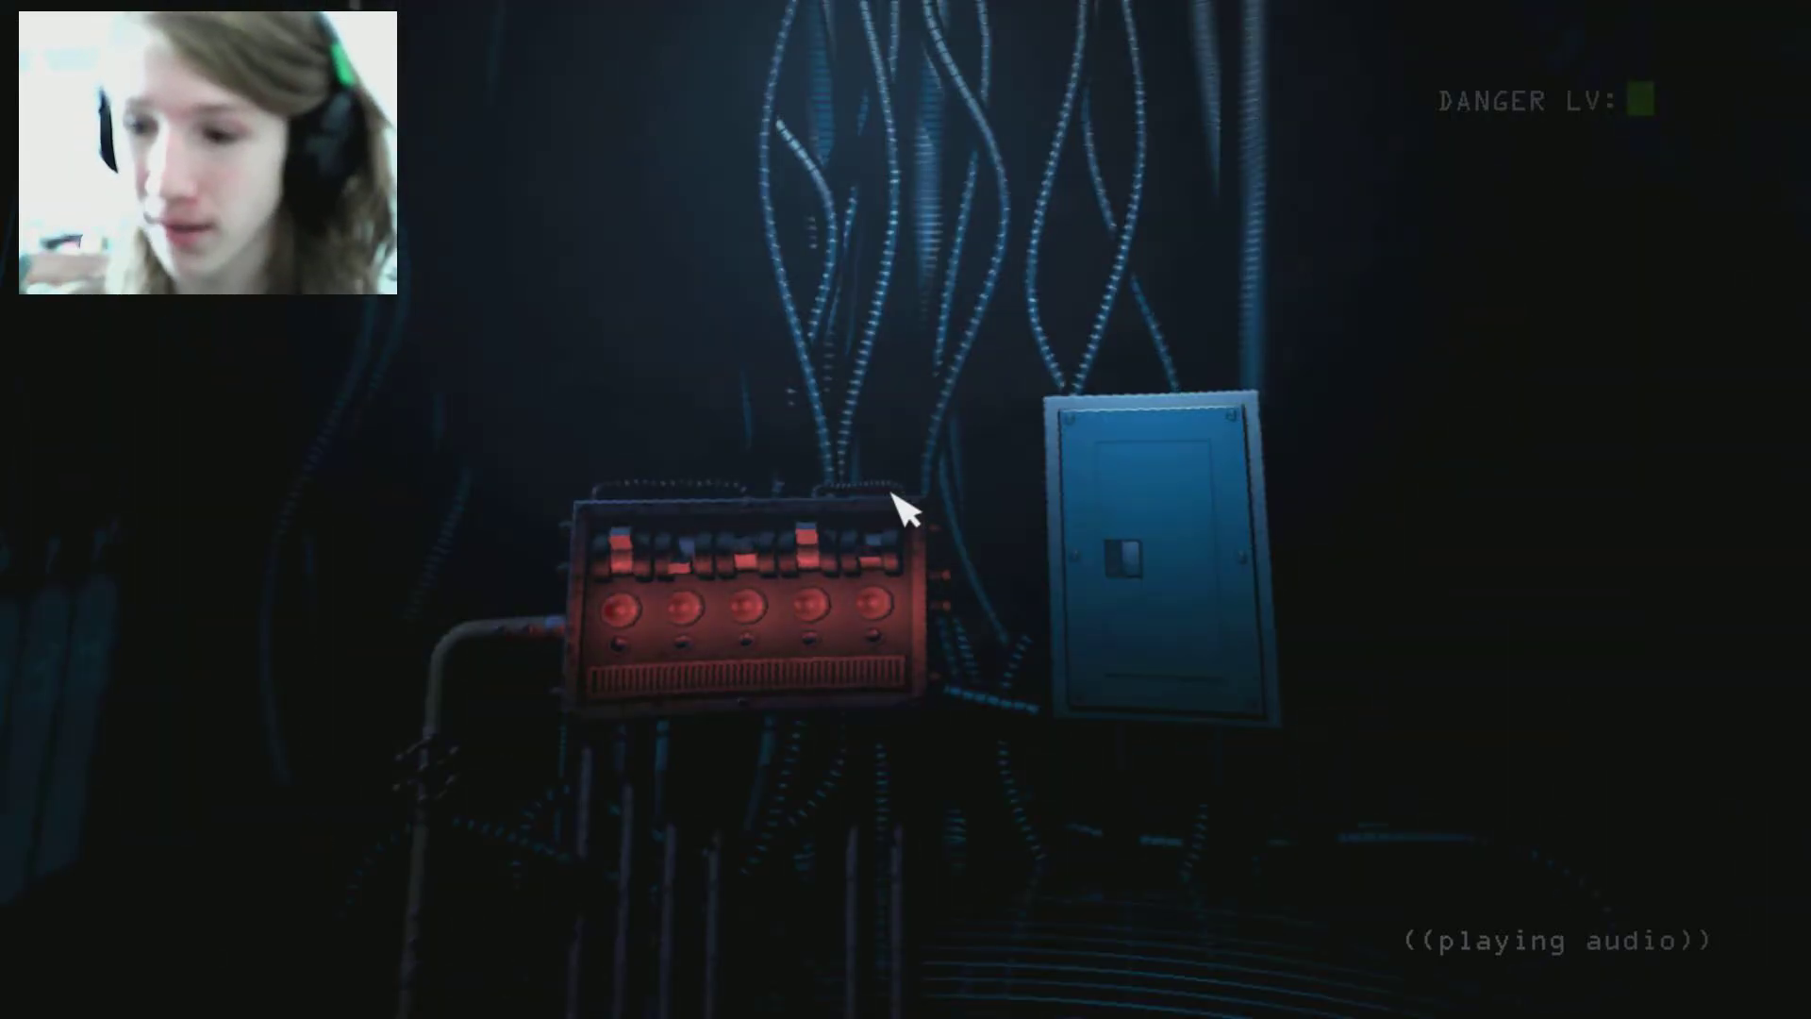
key("space")
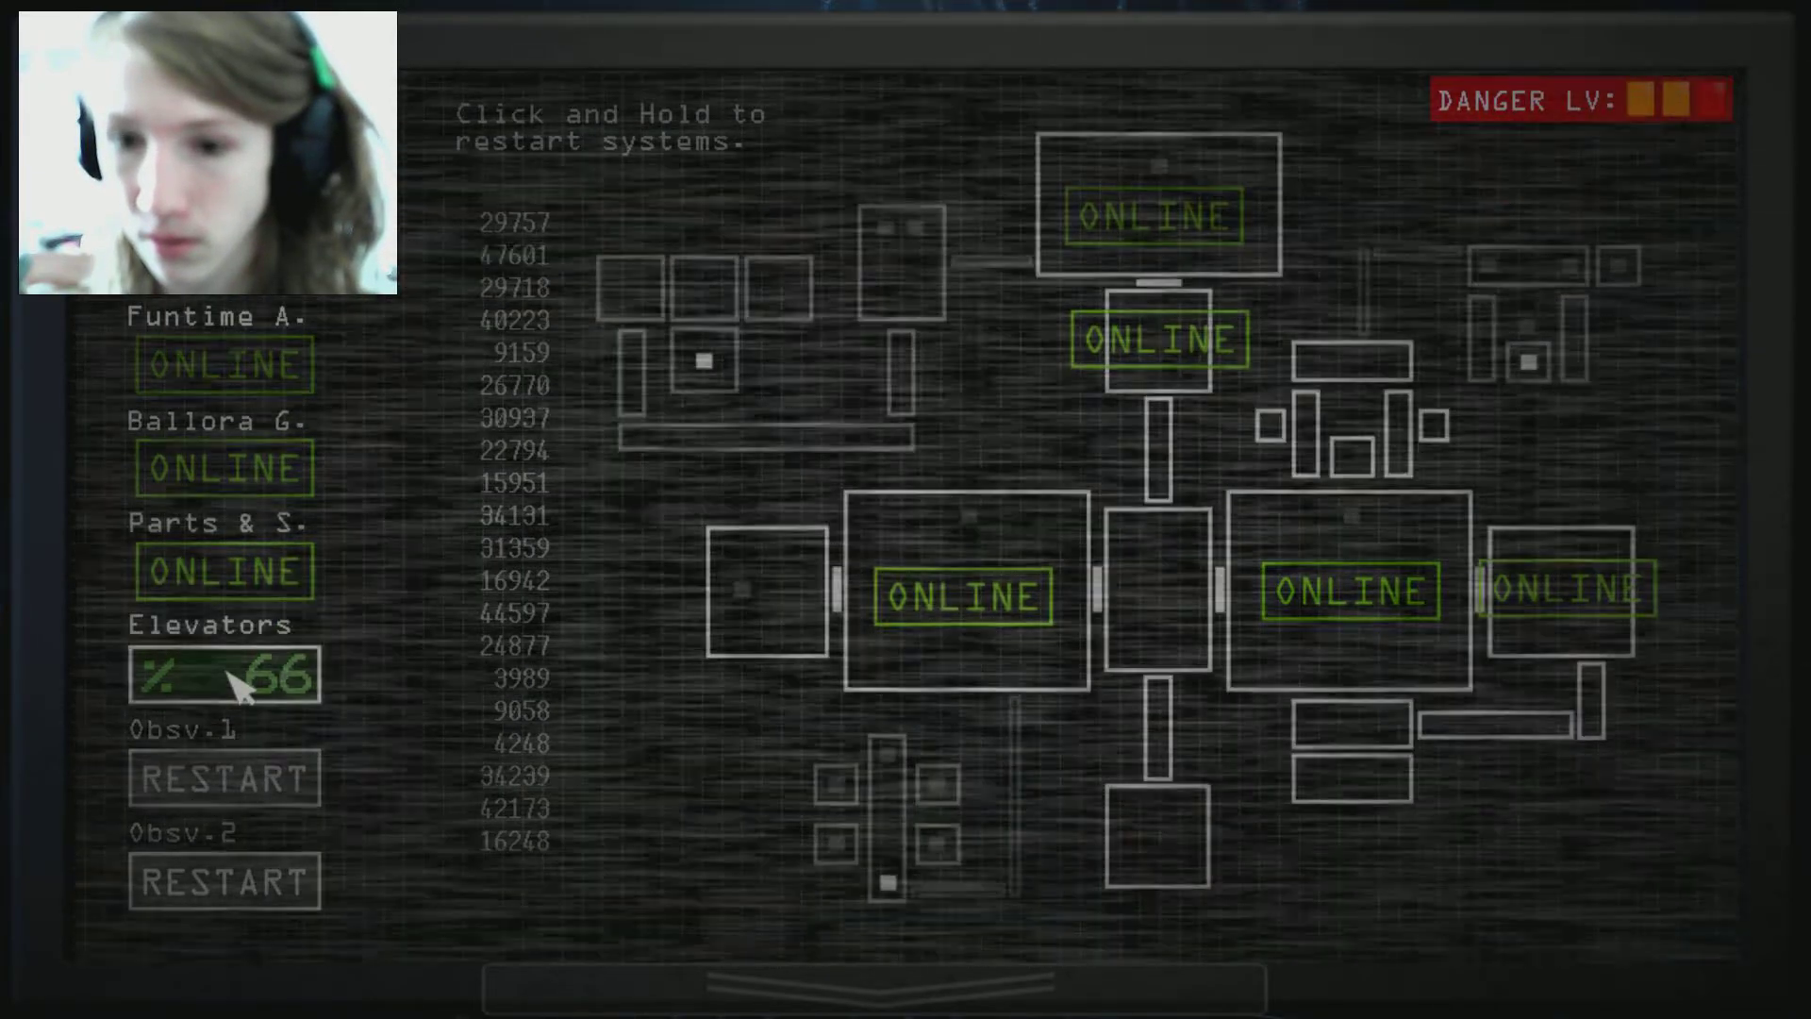
key("space")
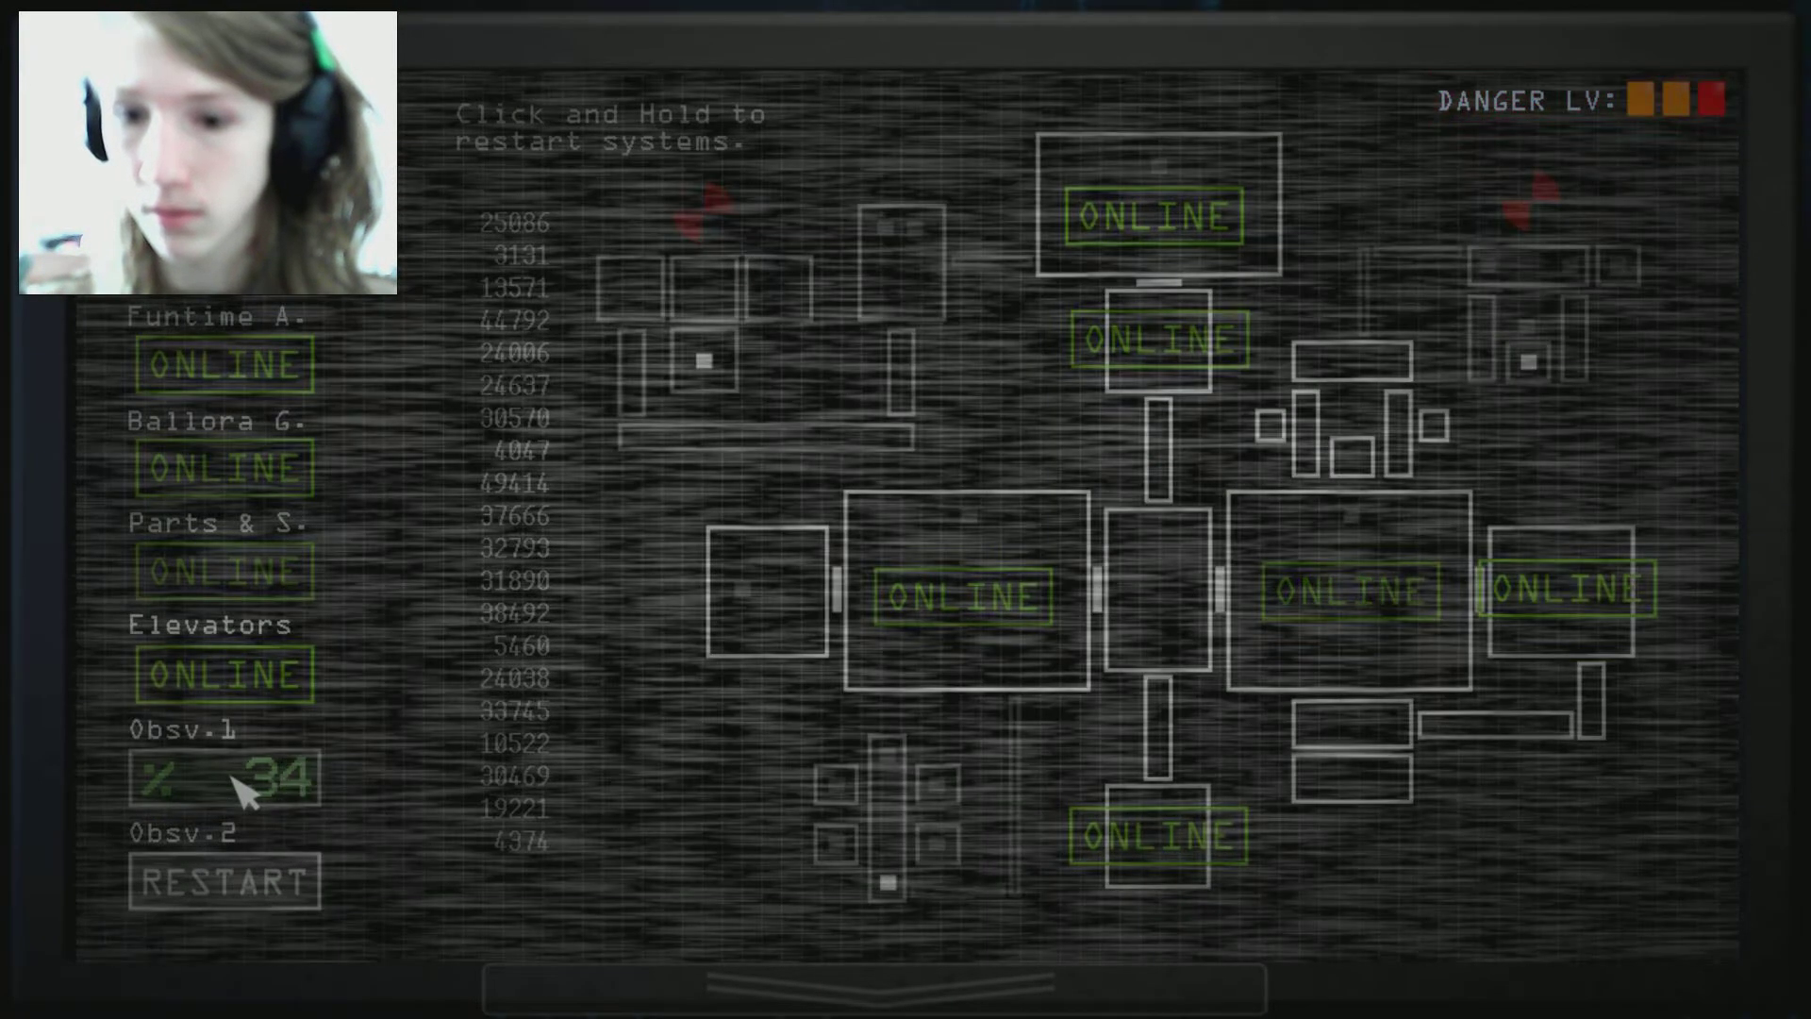
left_click(906, 981)
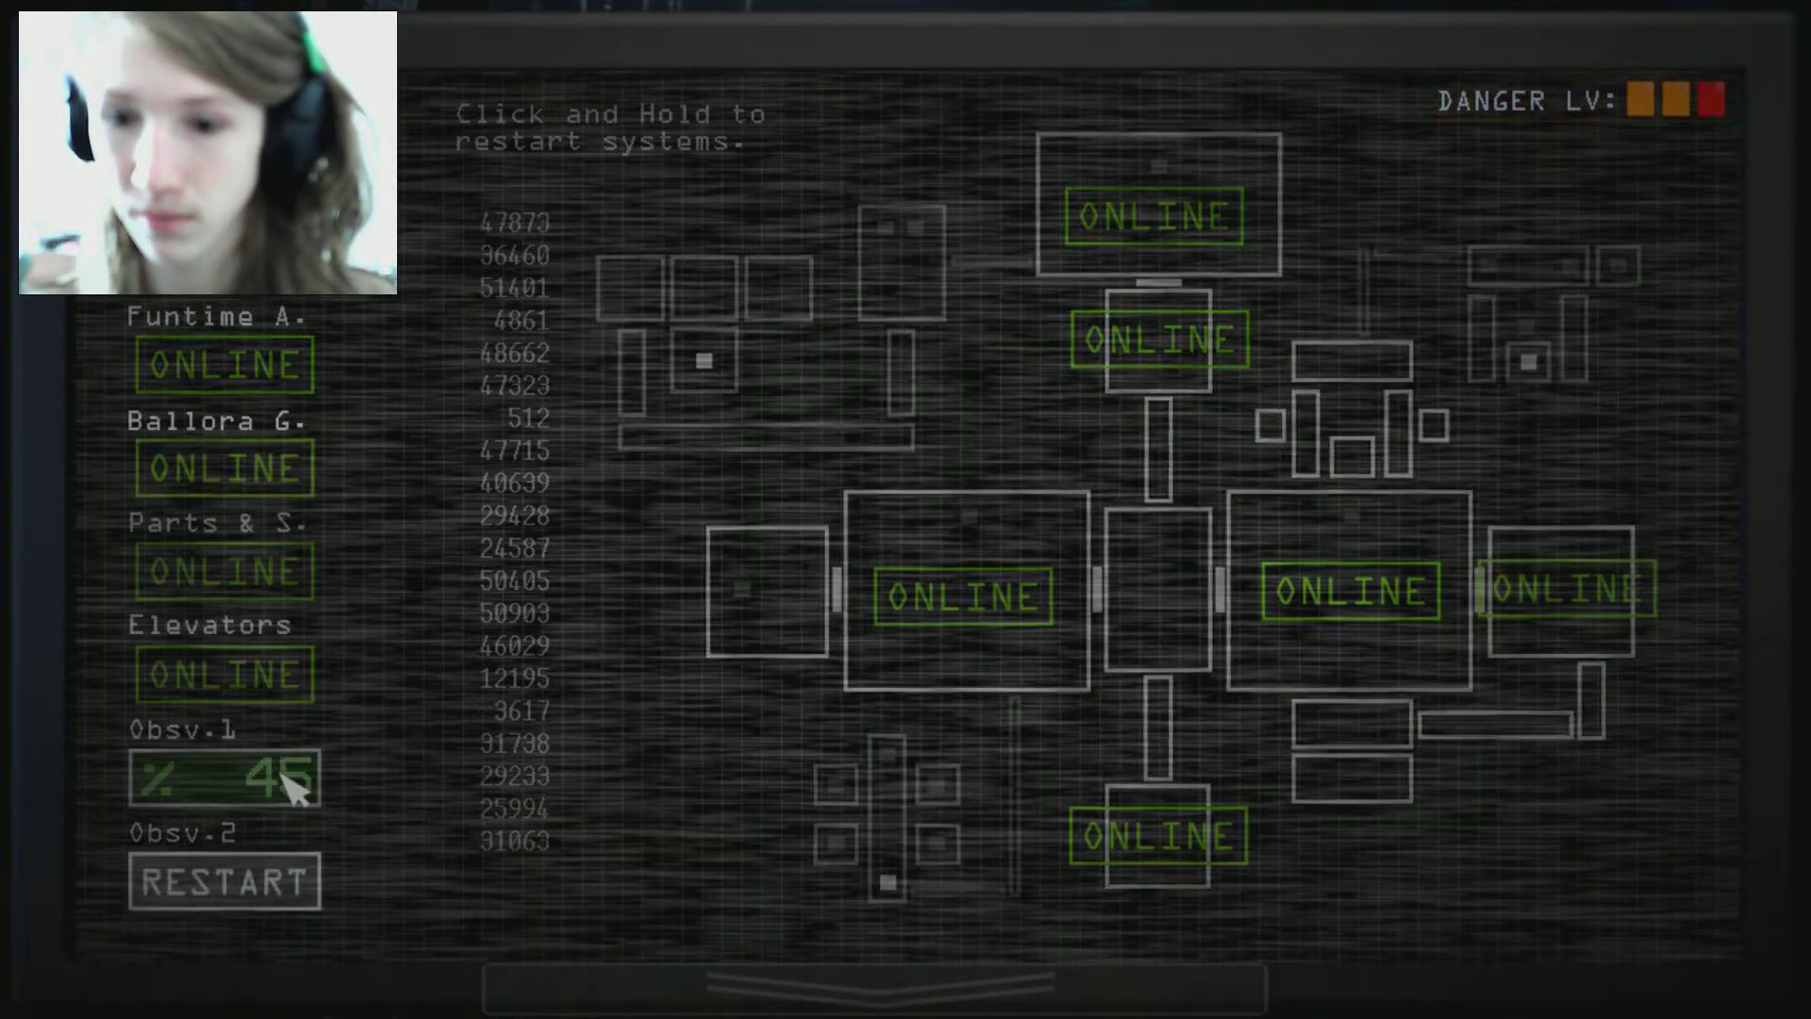
left_click_drag(293, 783, 292, 783)
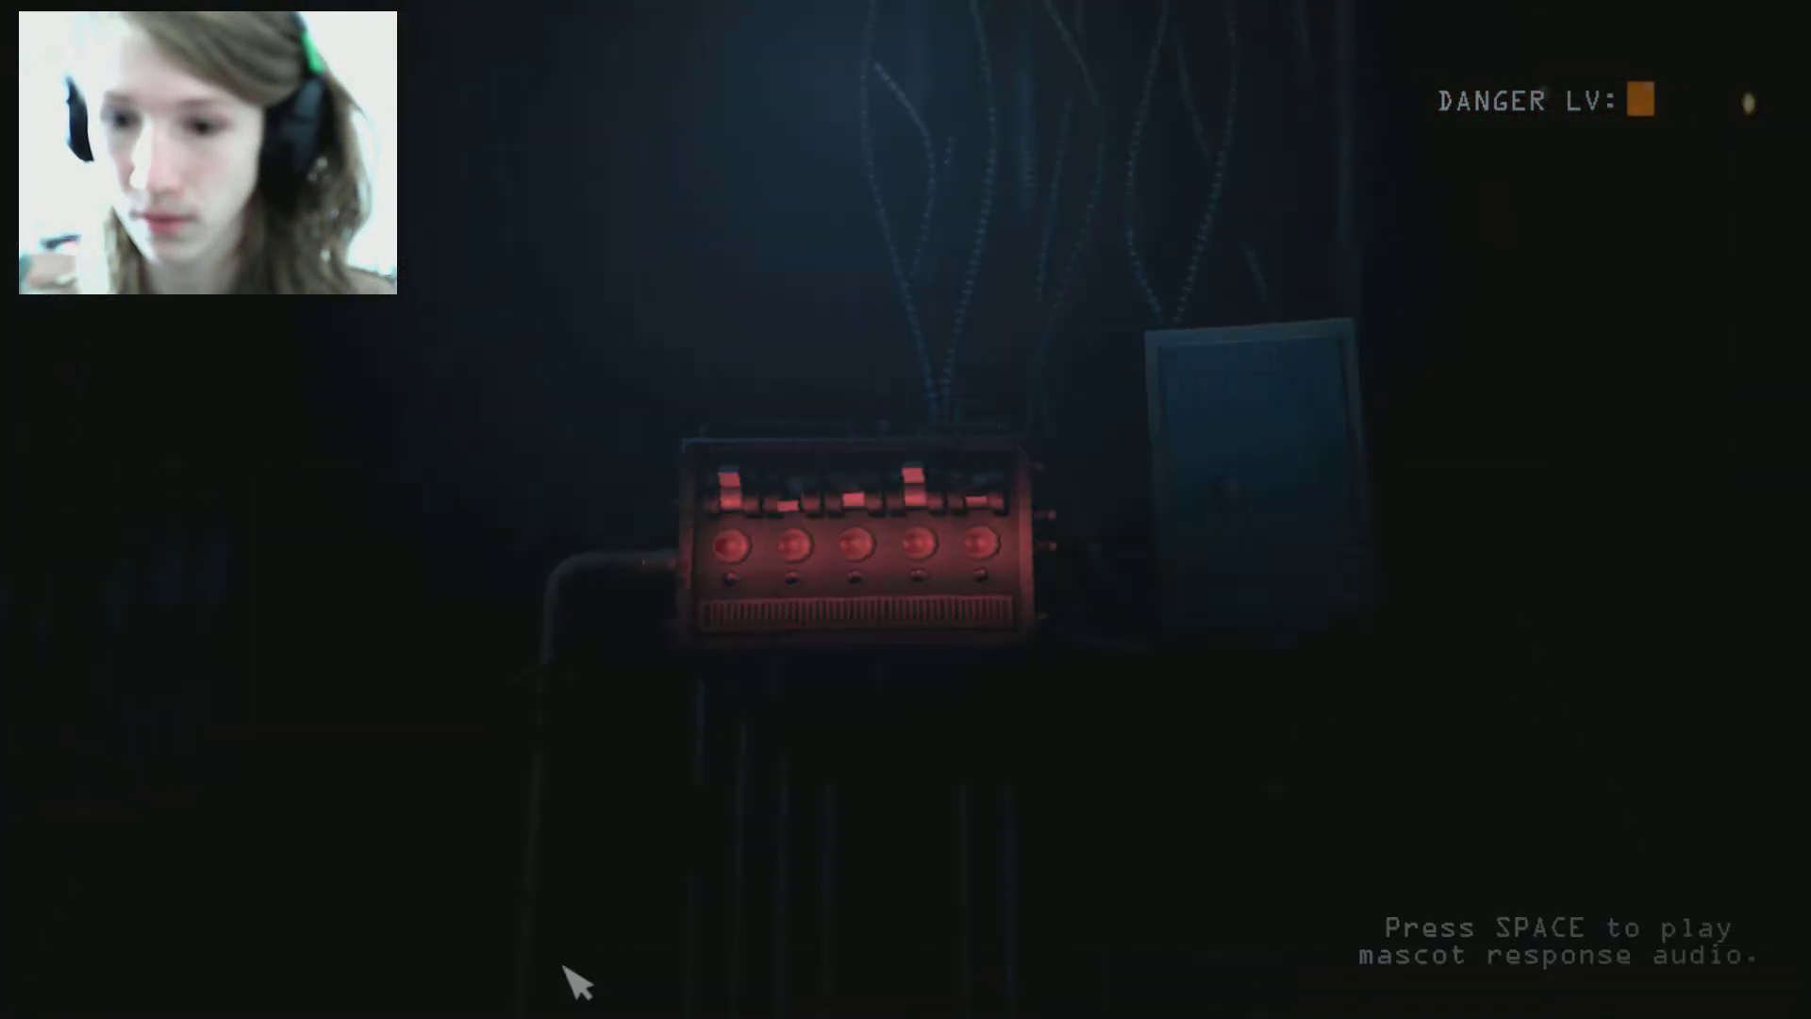
key("space")
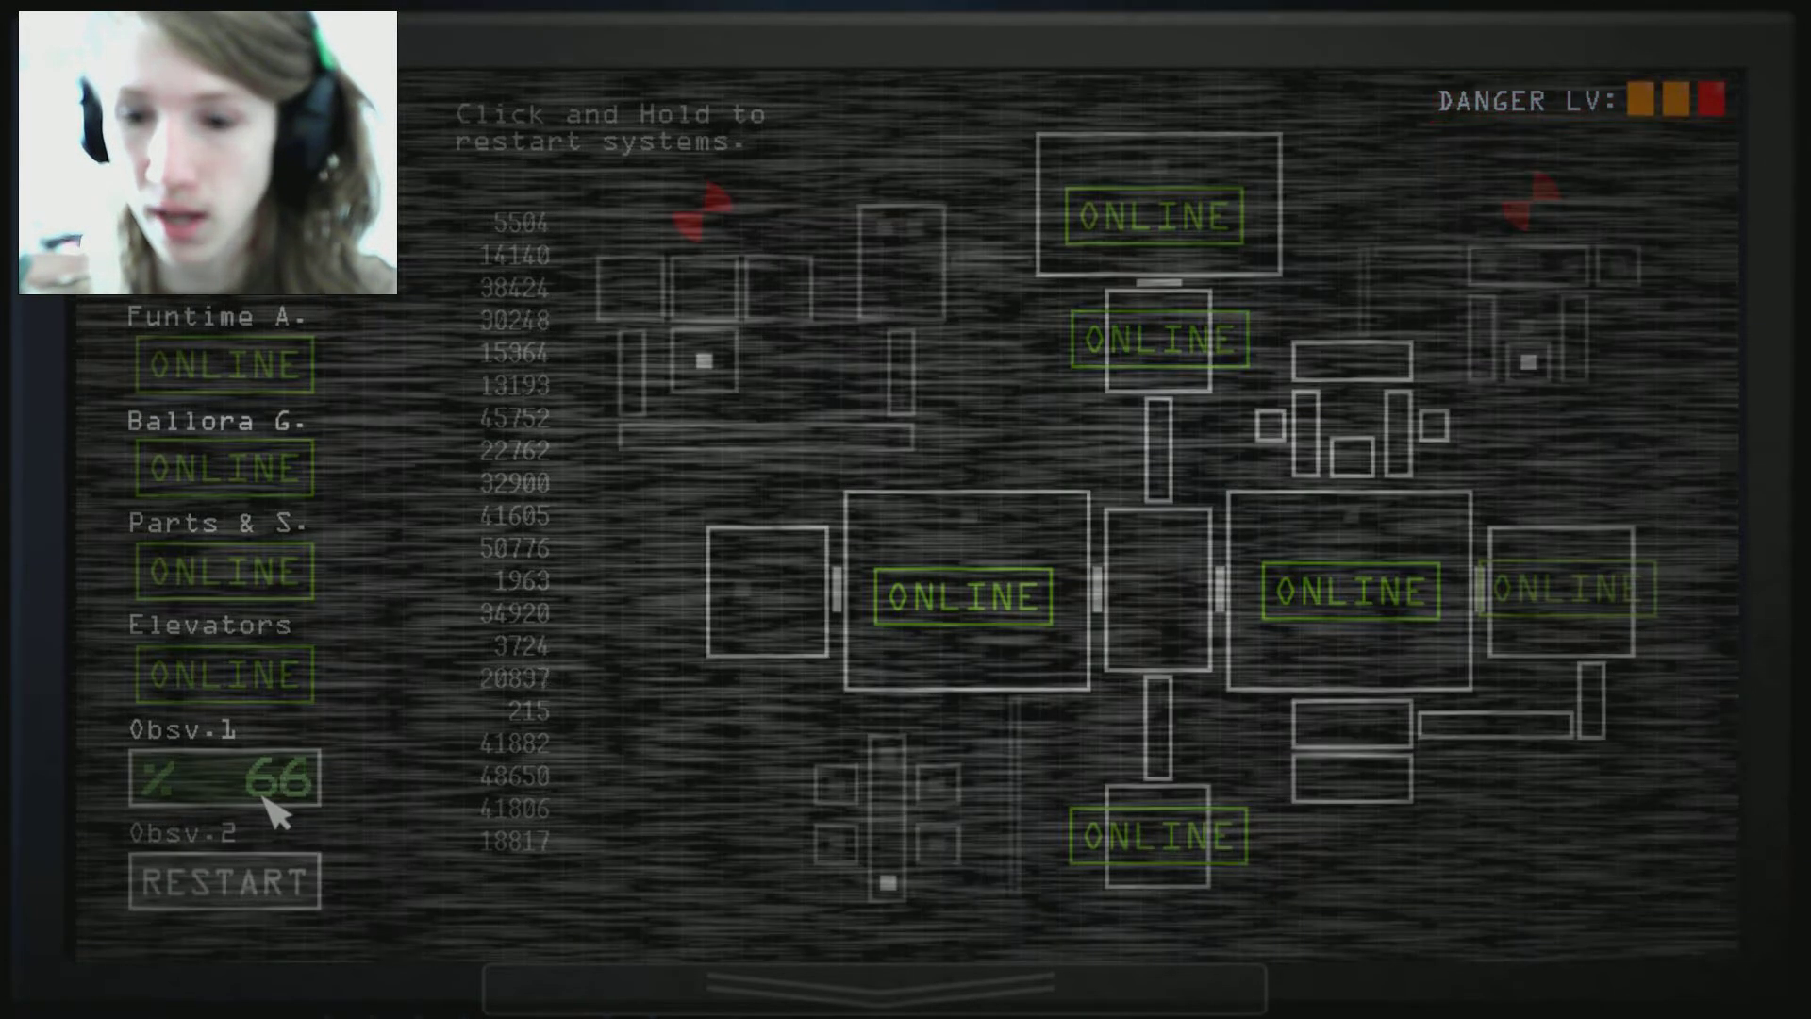
mouse_move(620, 949)
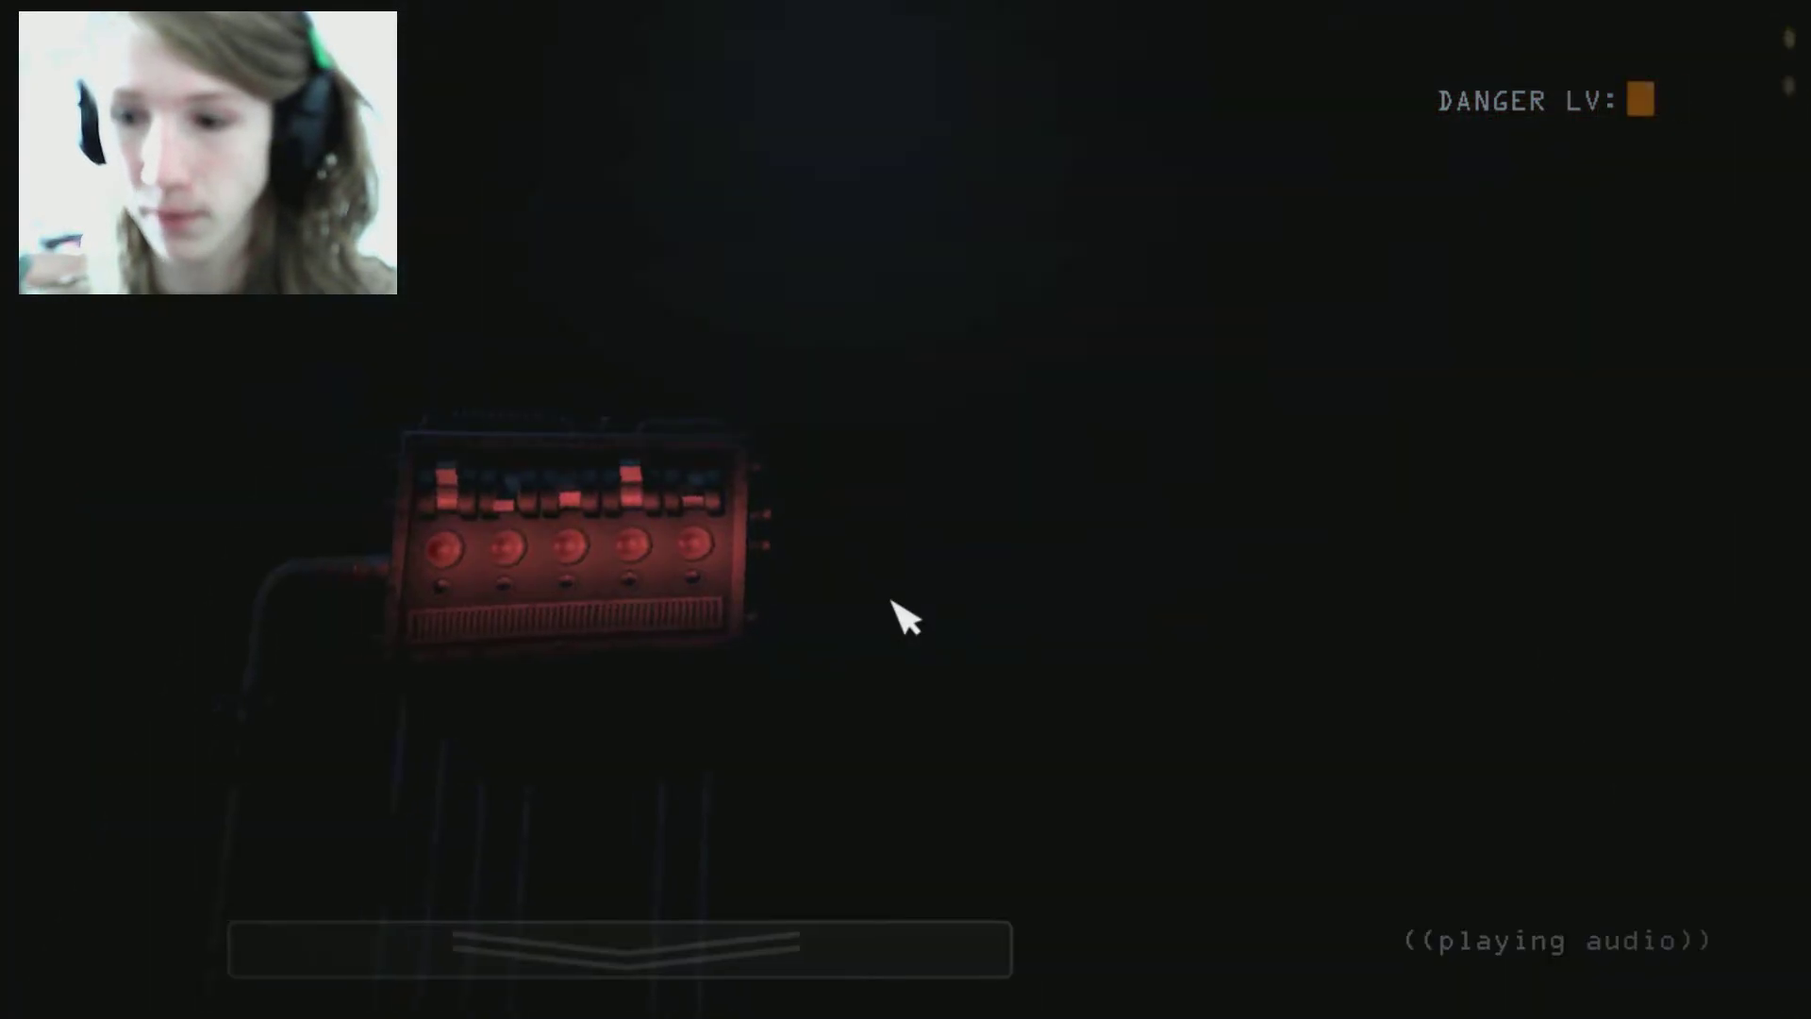
key("space")
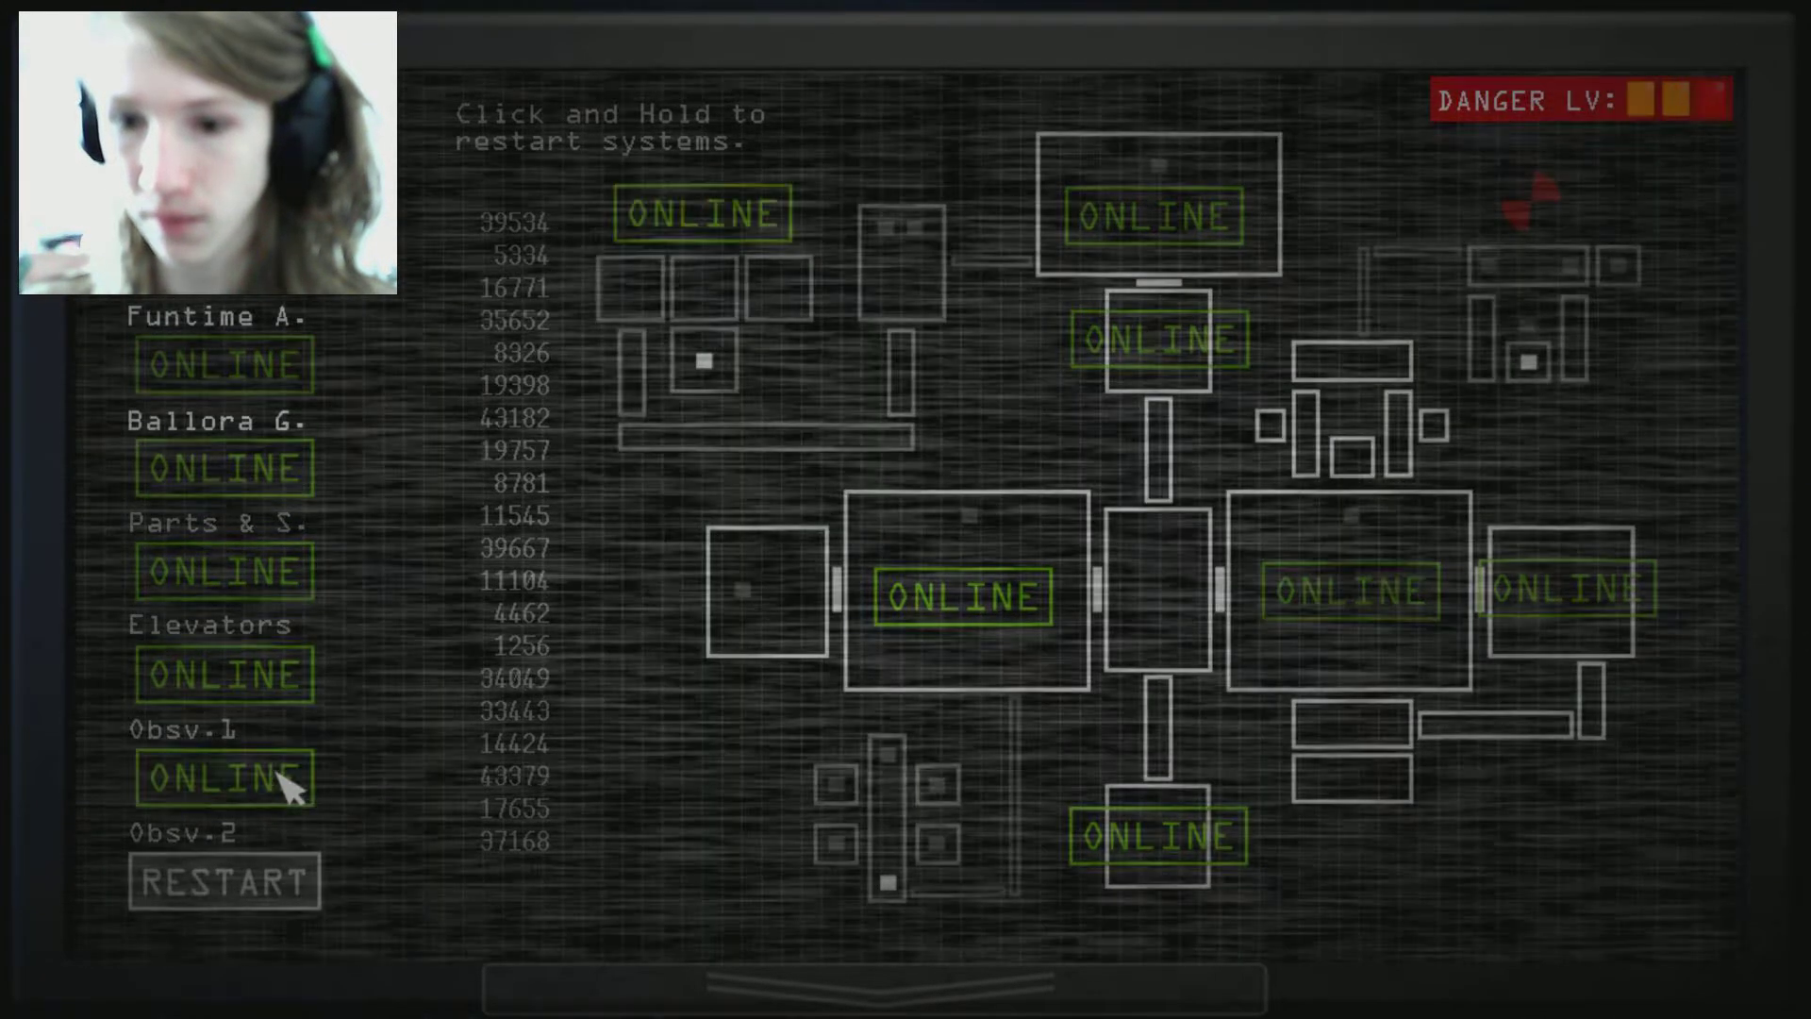
key("space")
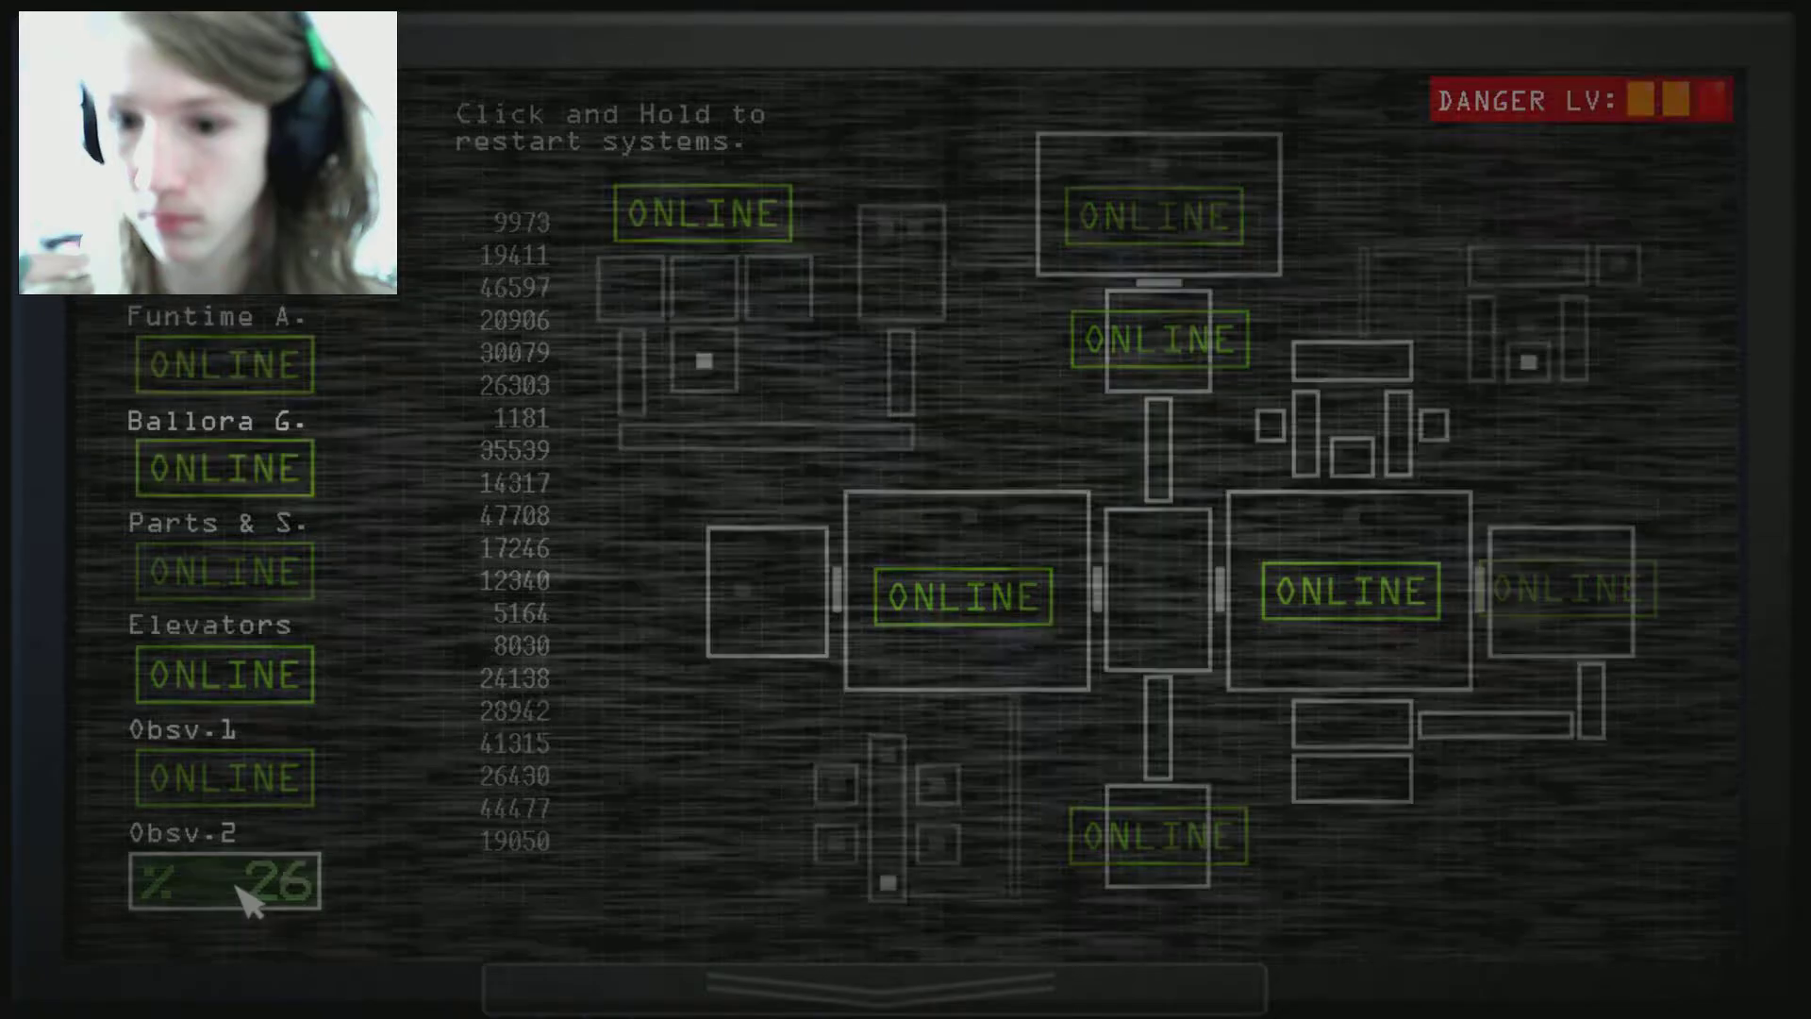
left_click(874, 983)
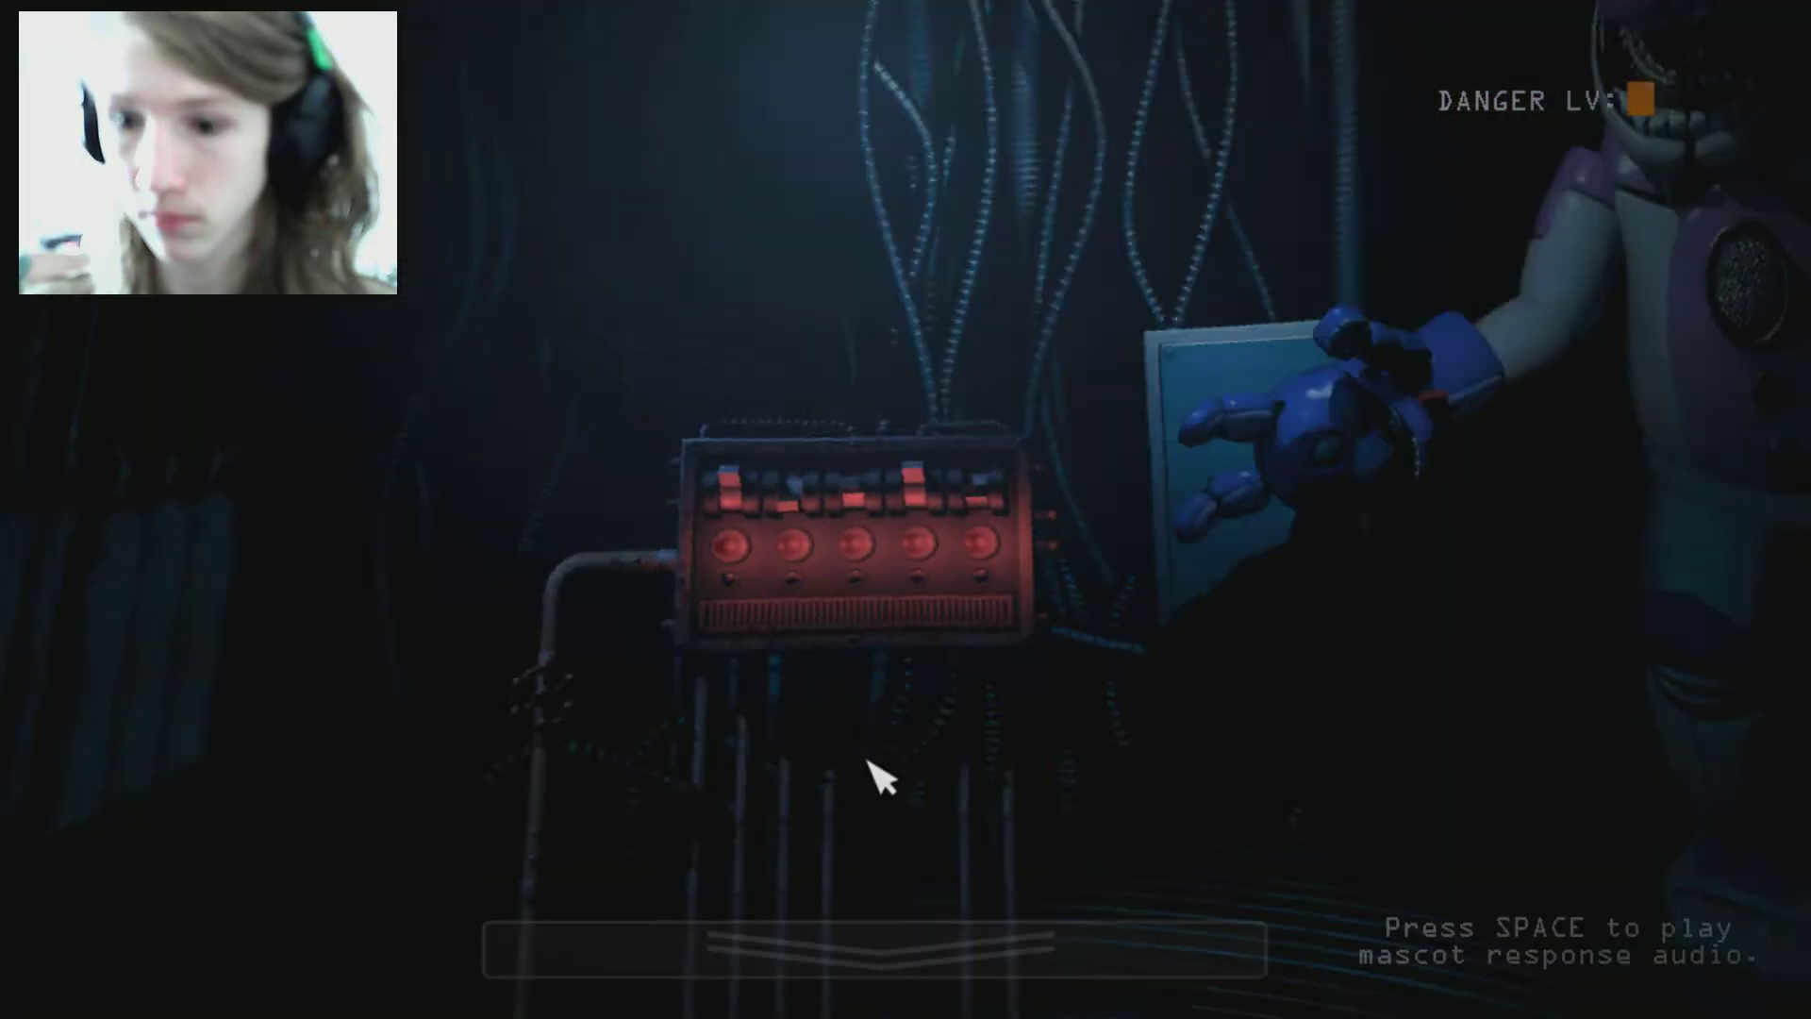
key("space")
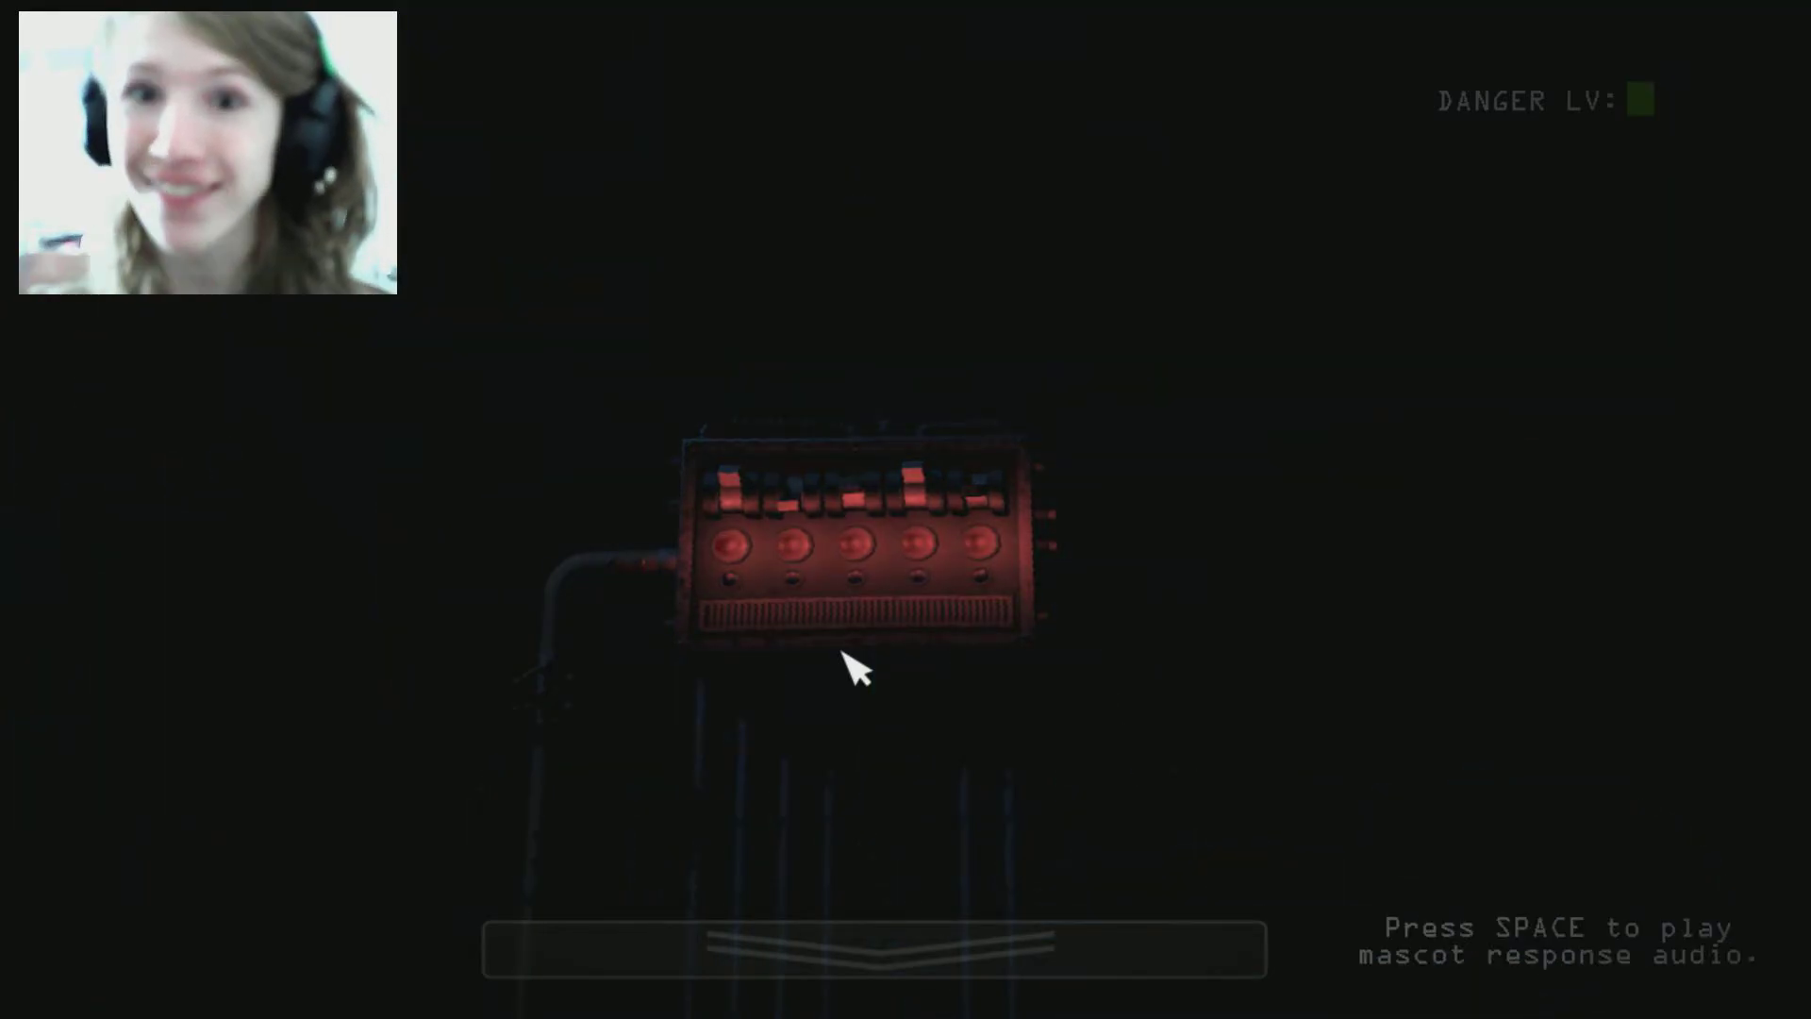
key("space")
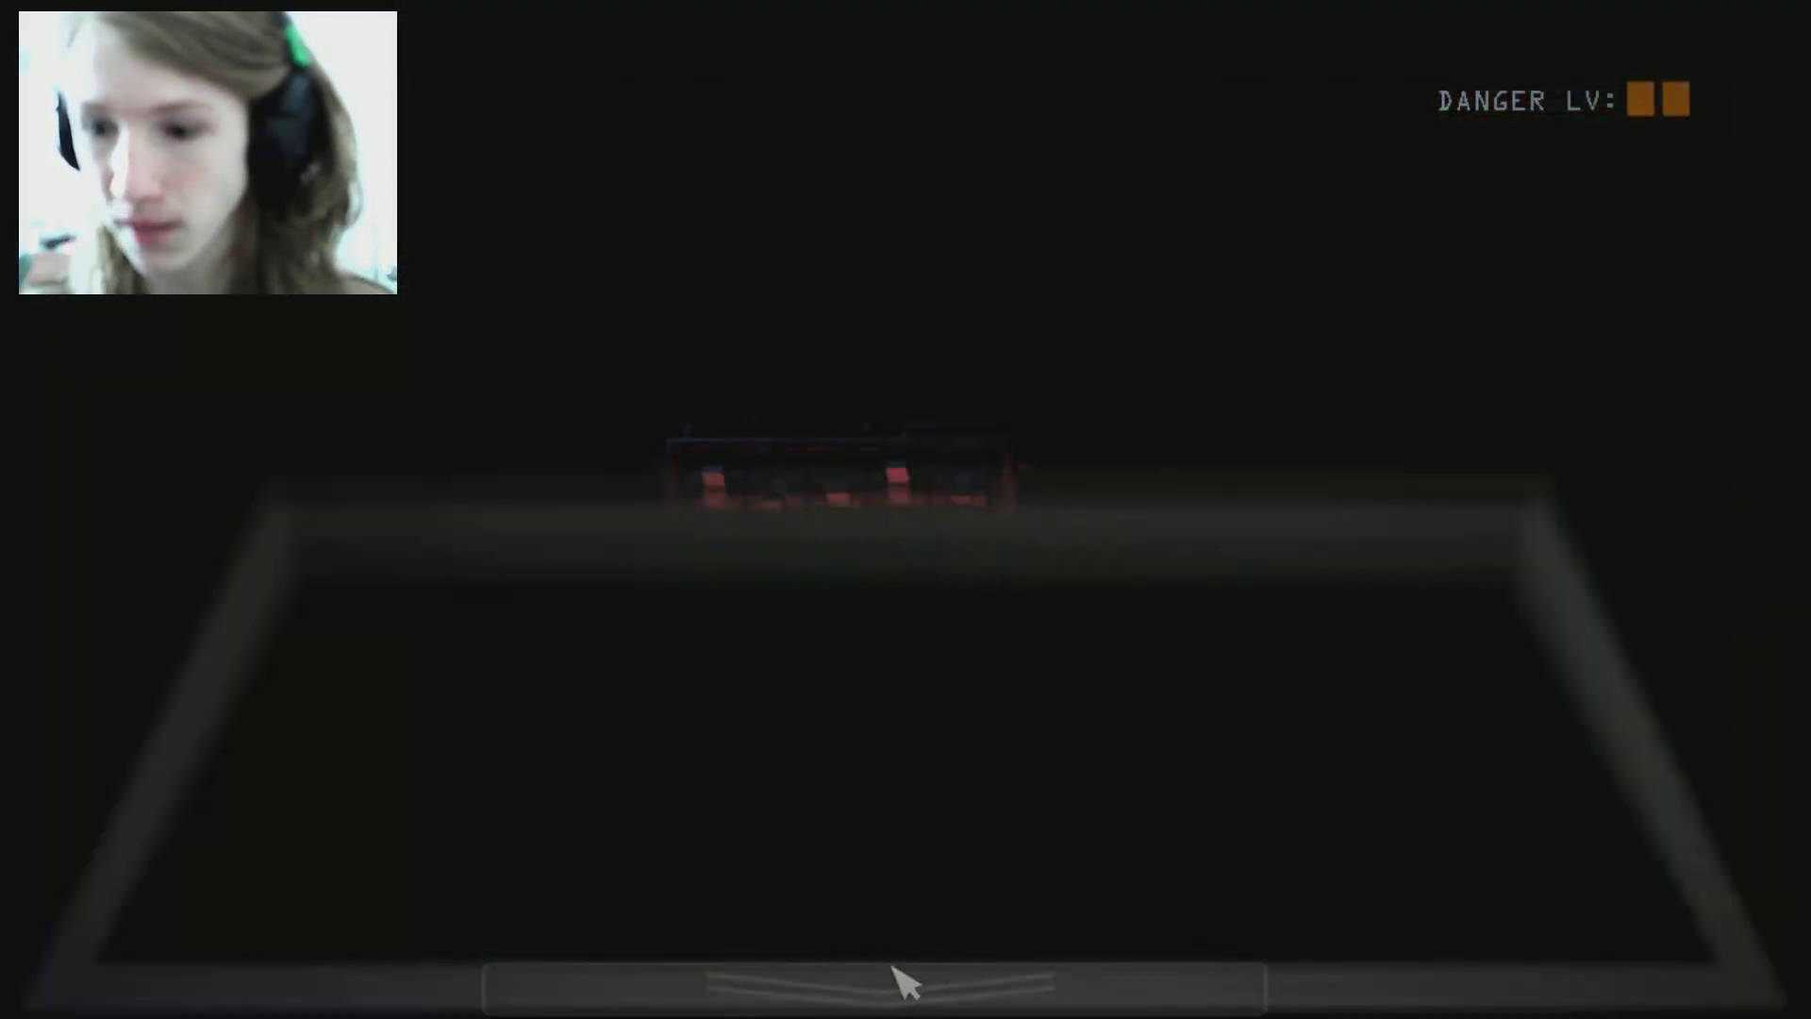
key("space")
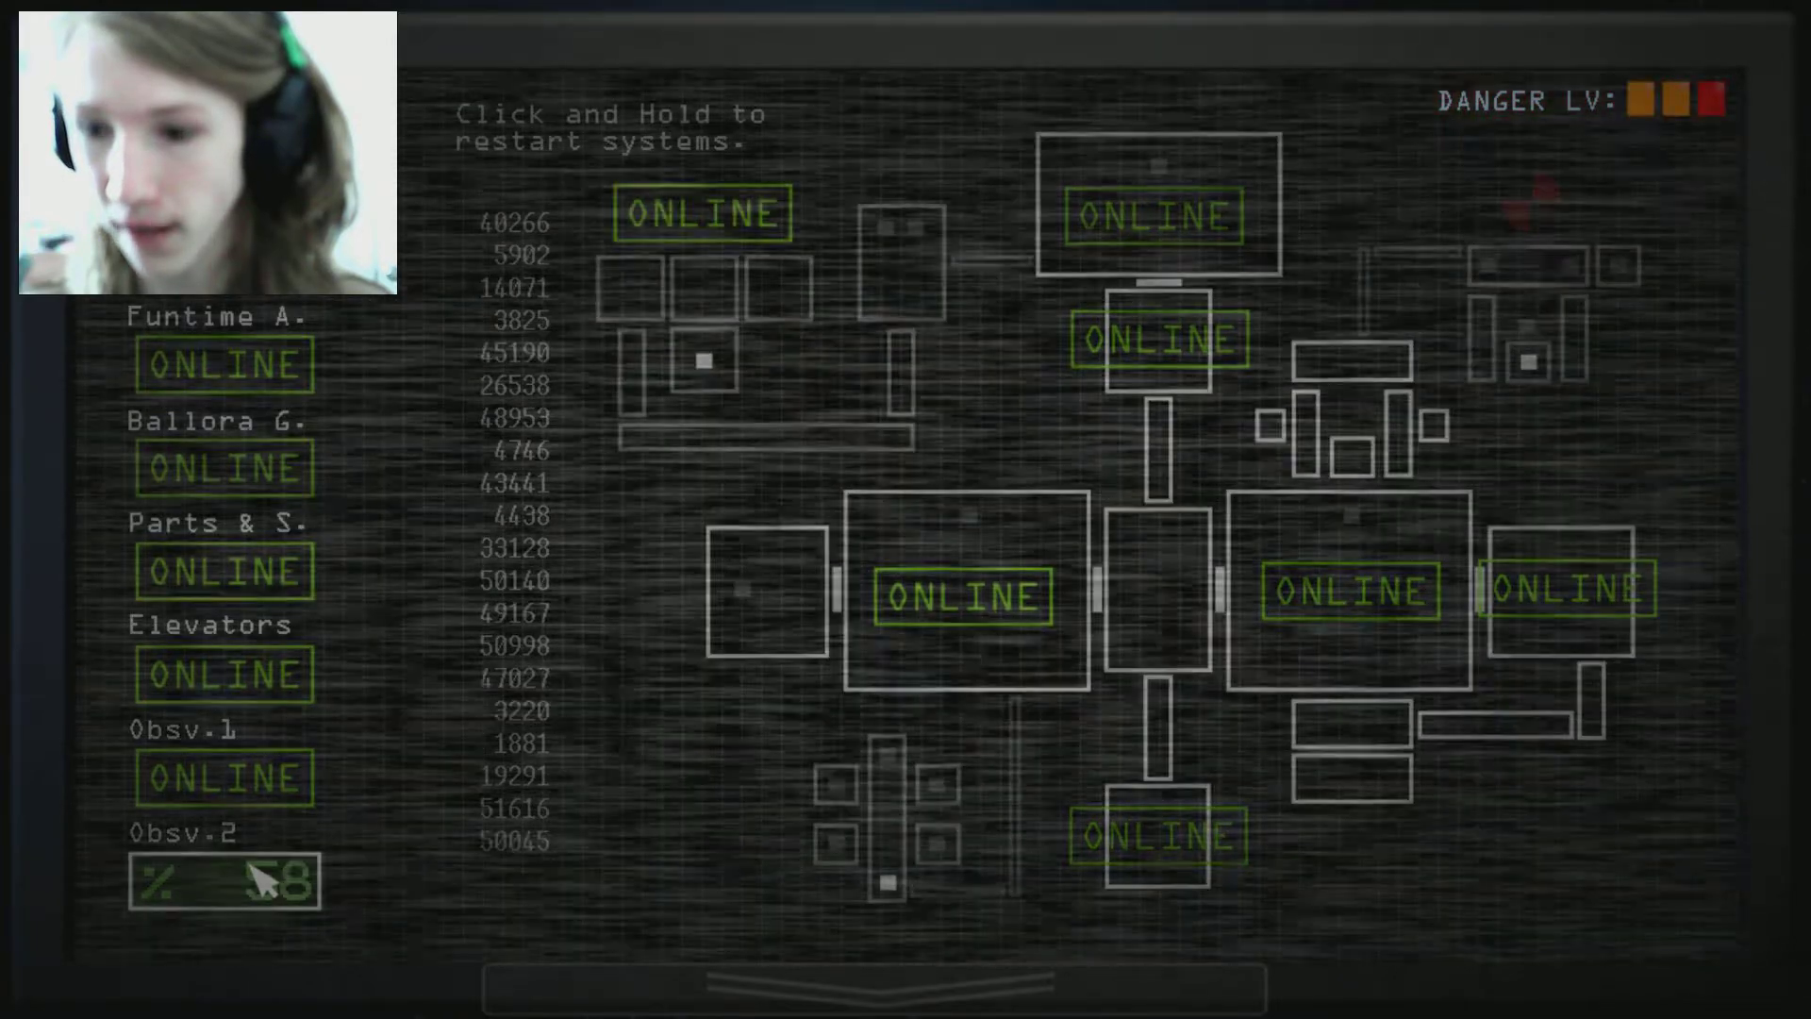
left_click(877, 983)
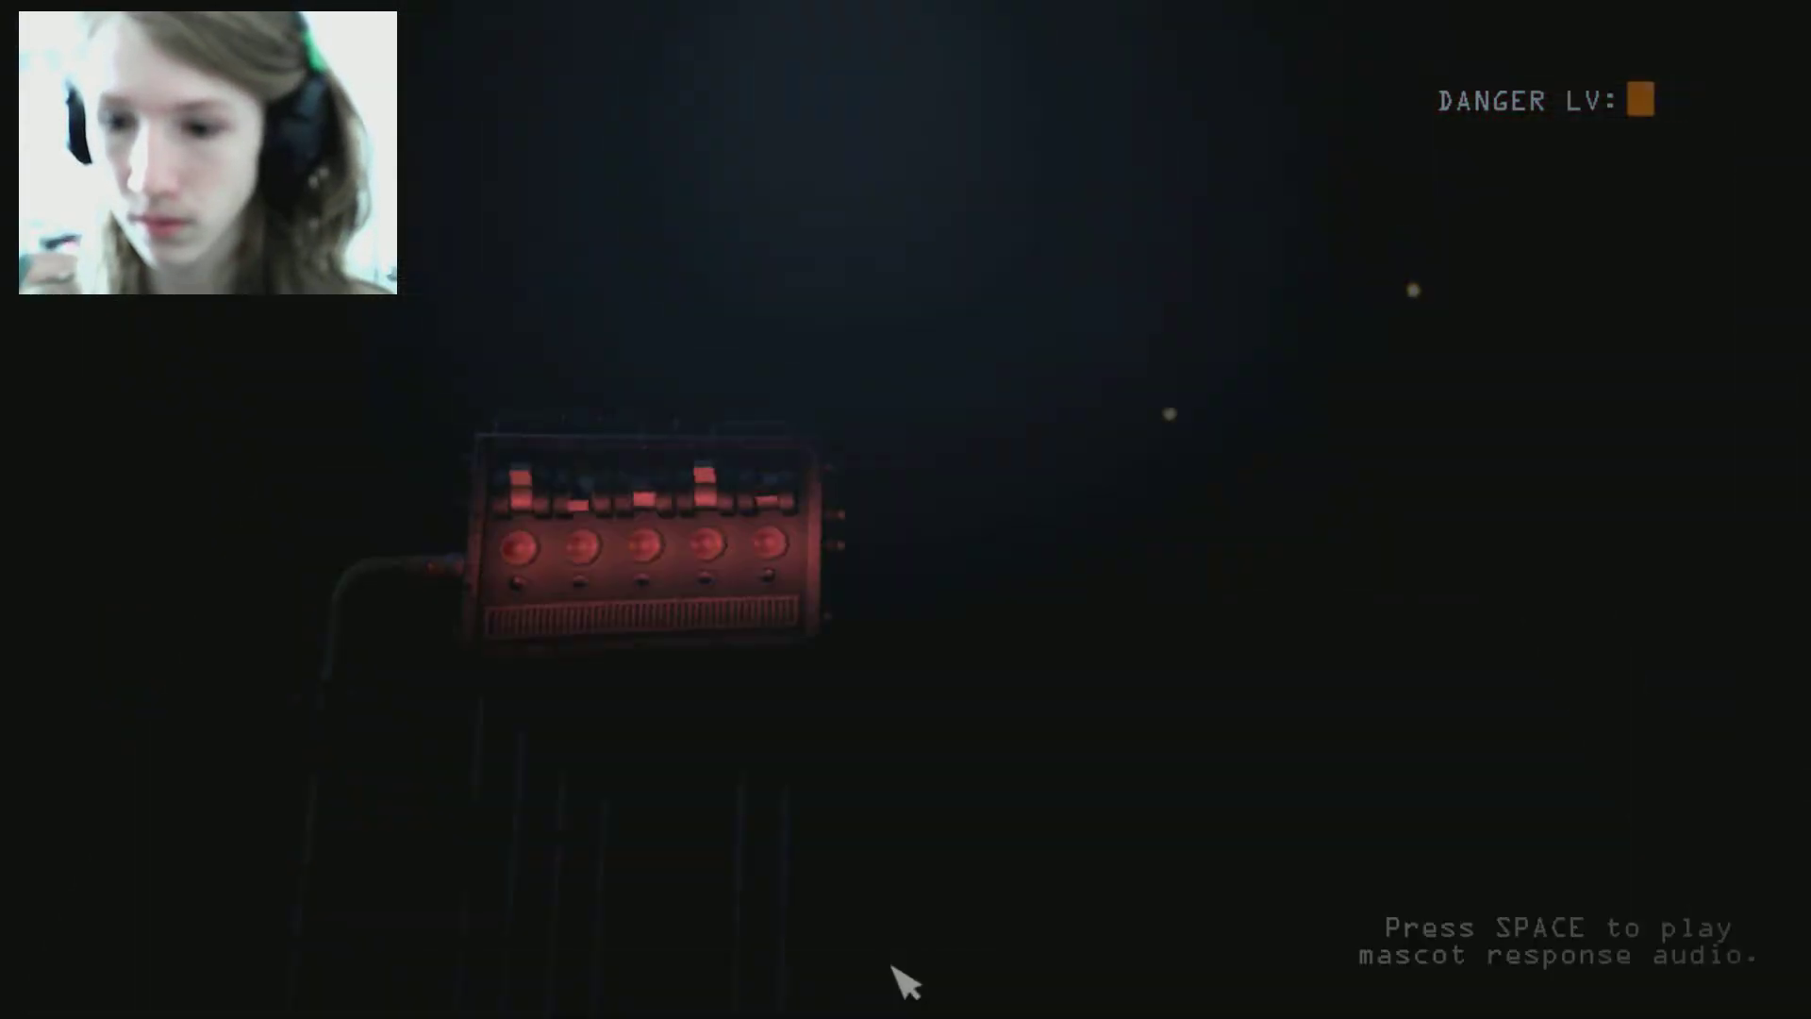
key("space")
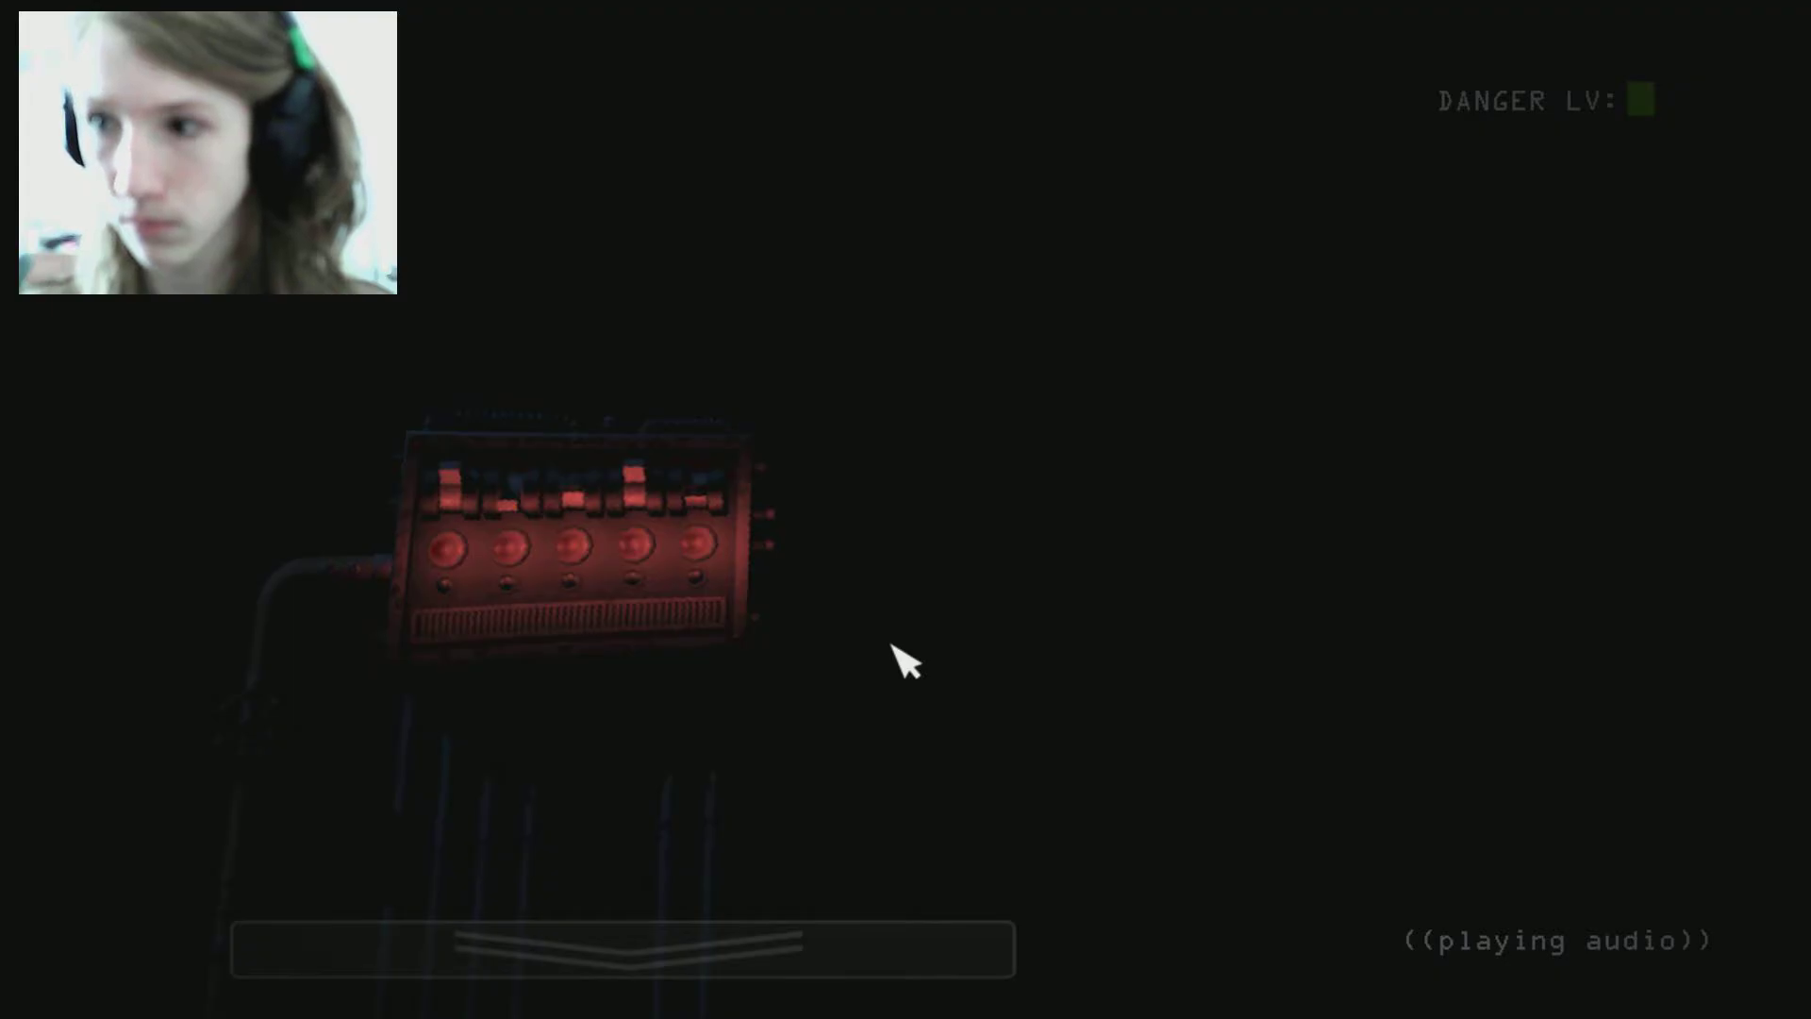
key("space")
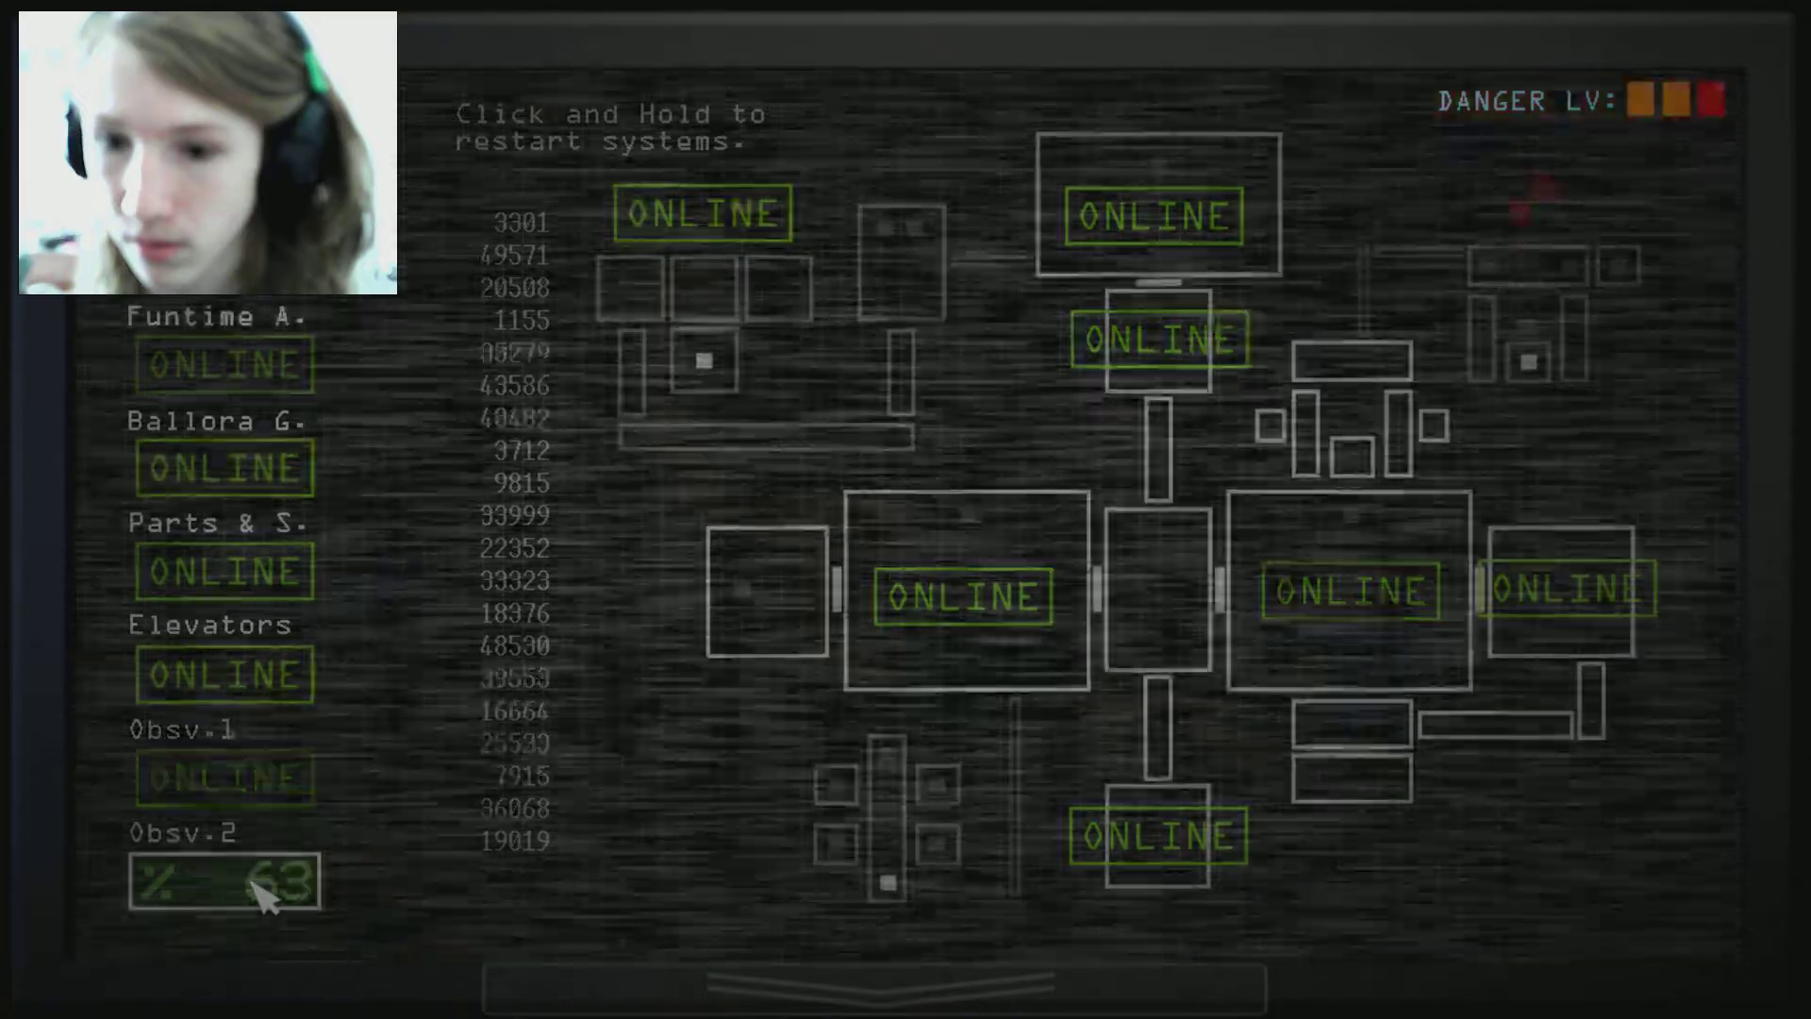
left_click_drag(262, 892, 602, 889)
key("space")
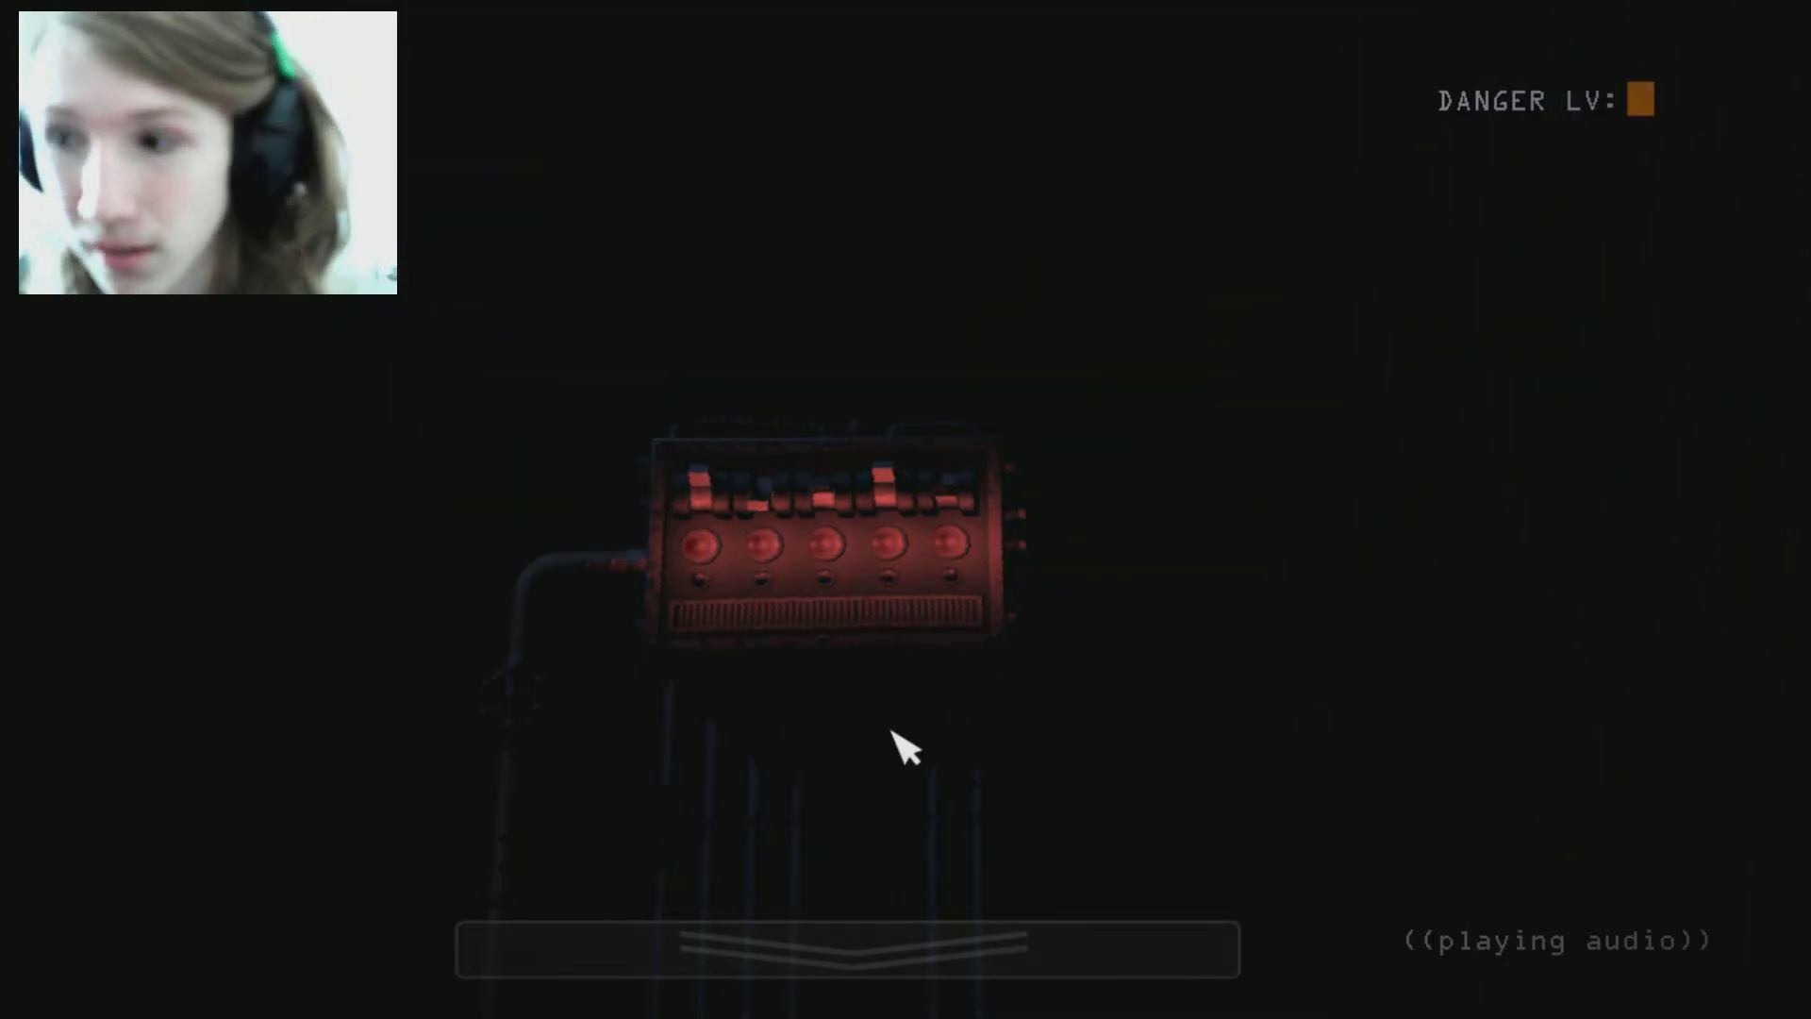
key("space")
key("space")
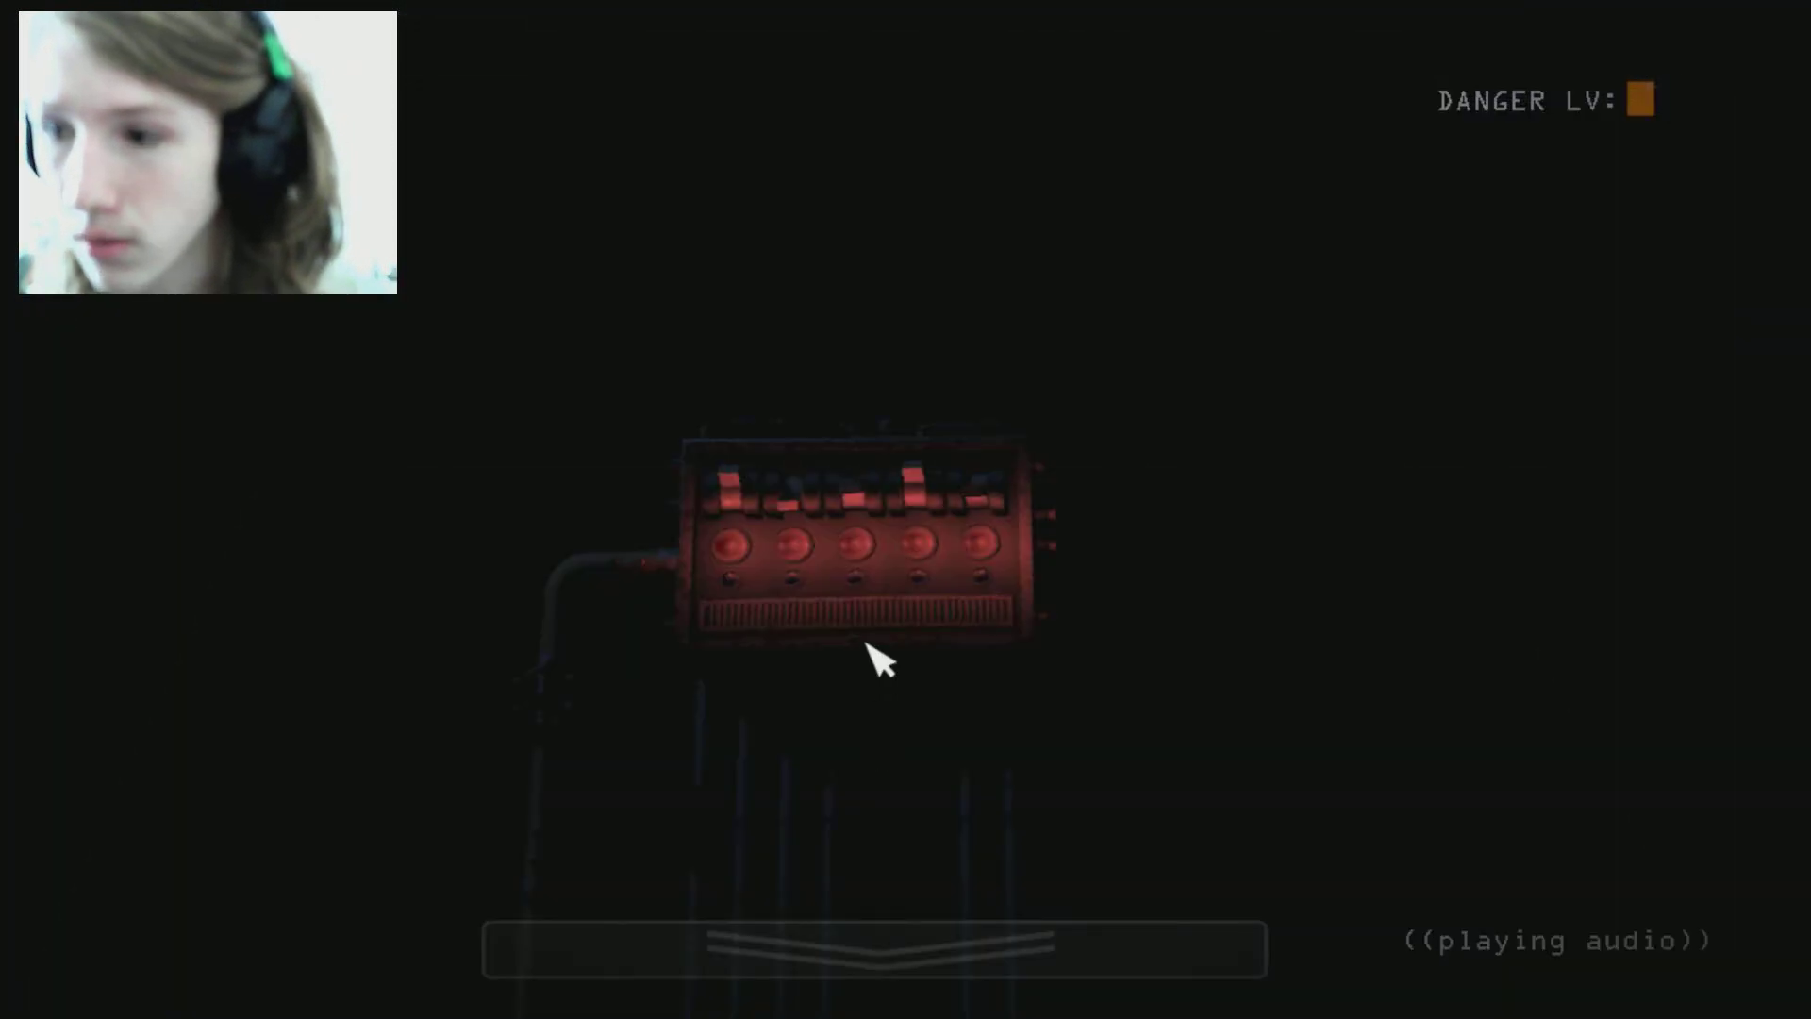
key("space")
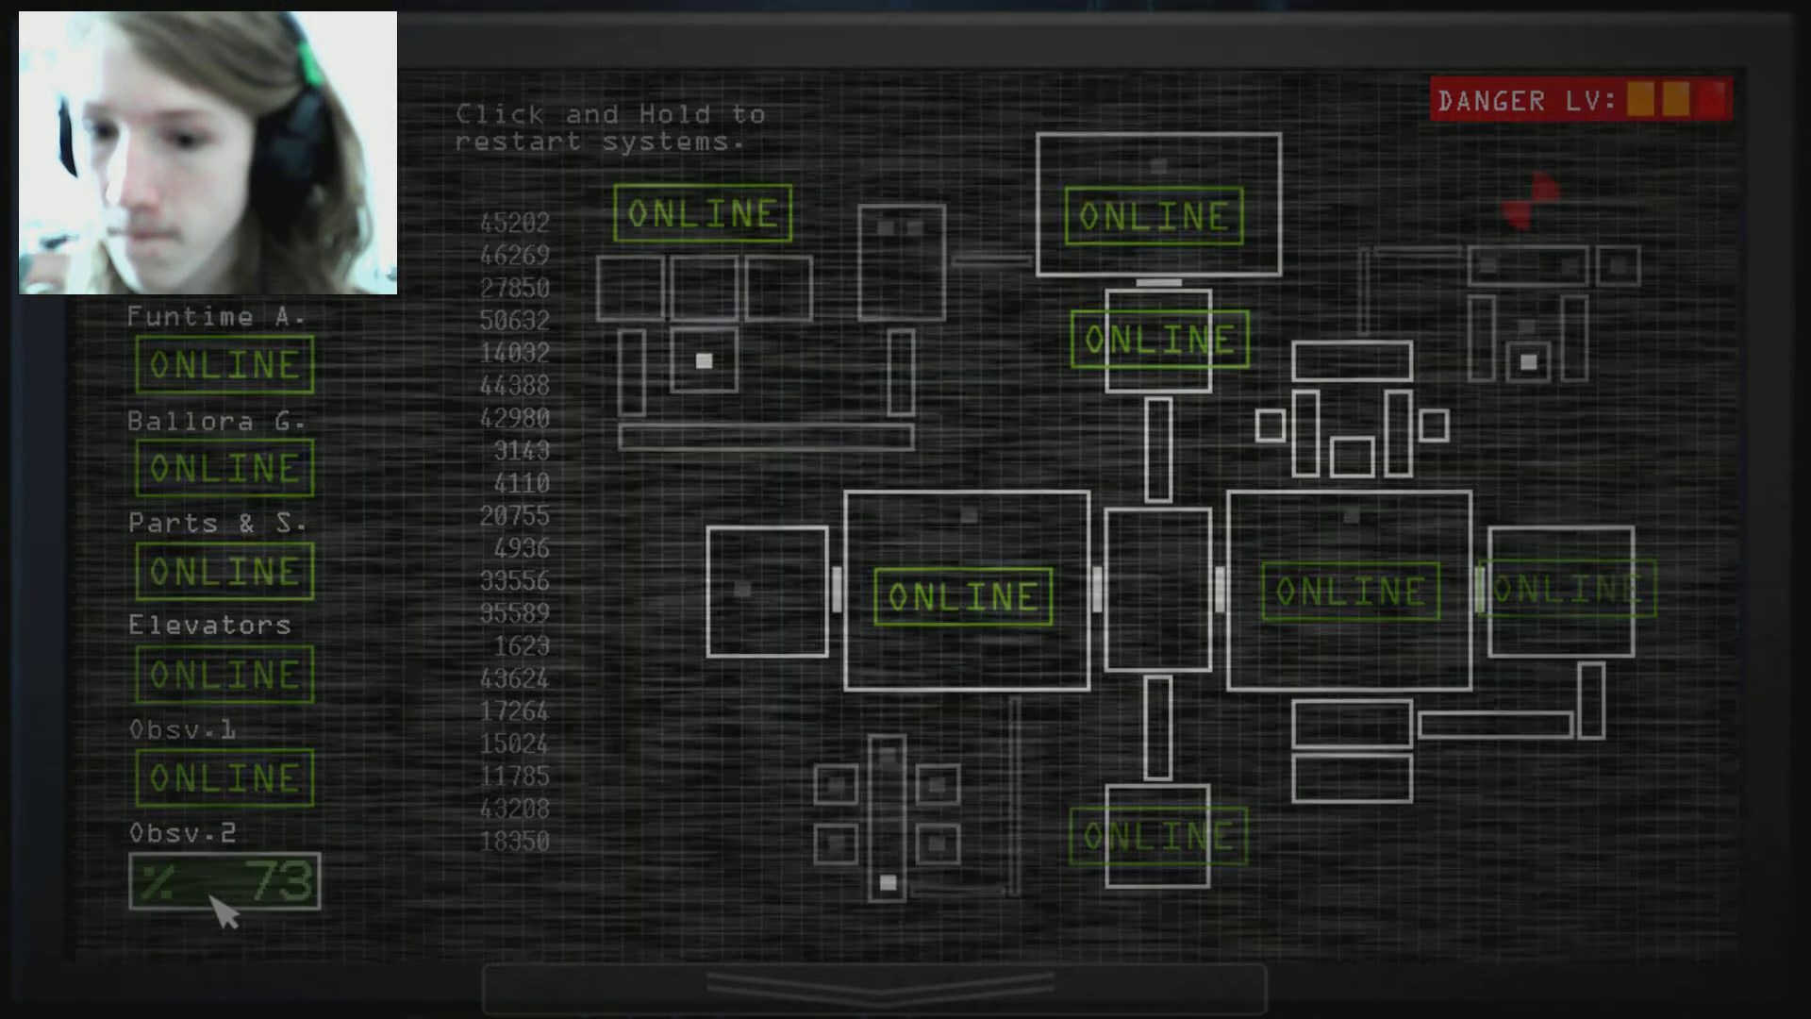
key("space")
key("space")
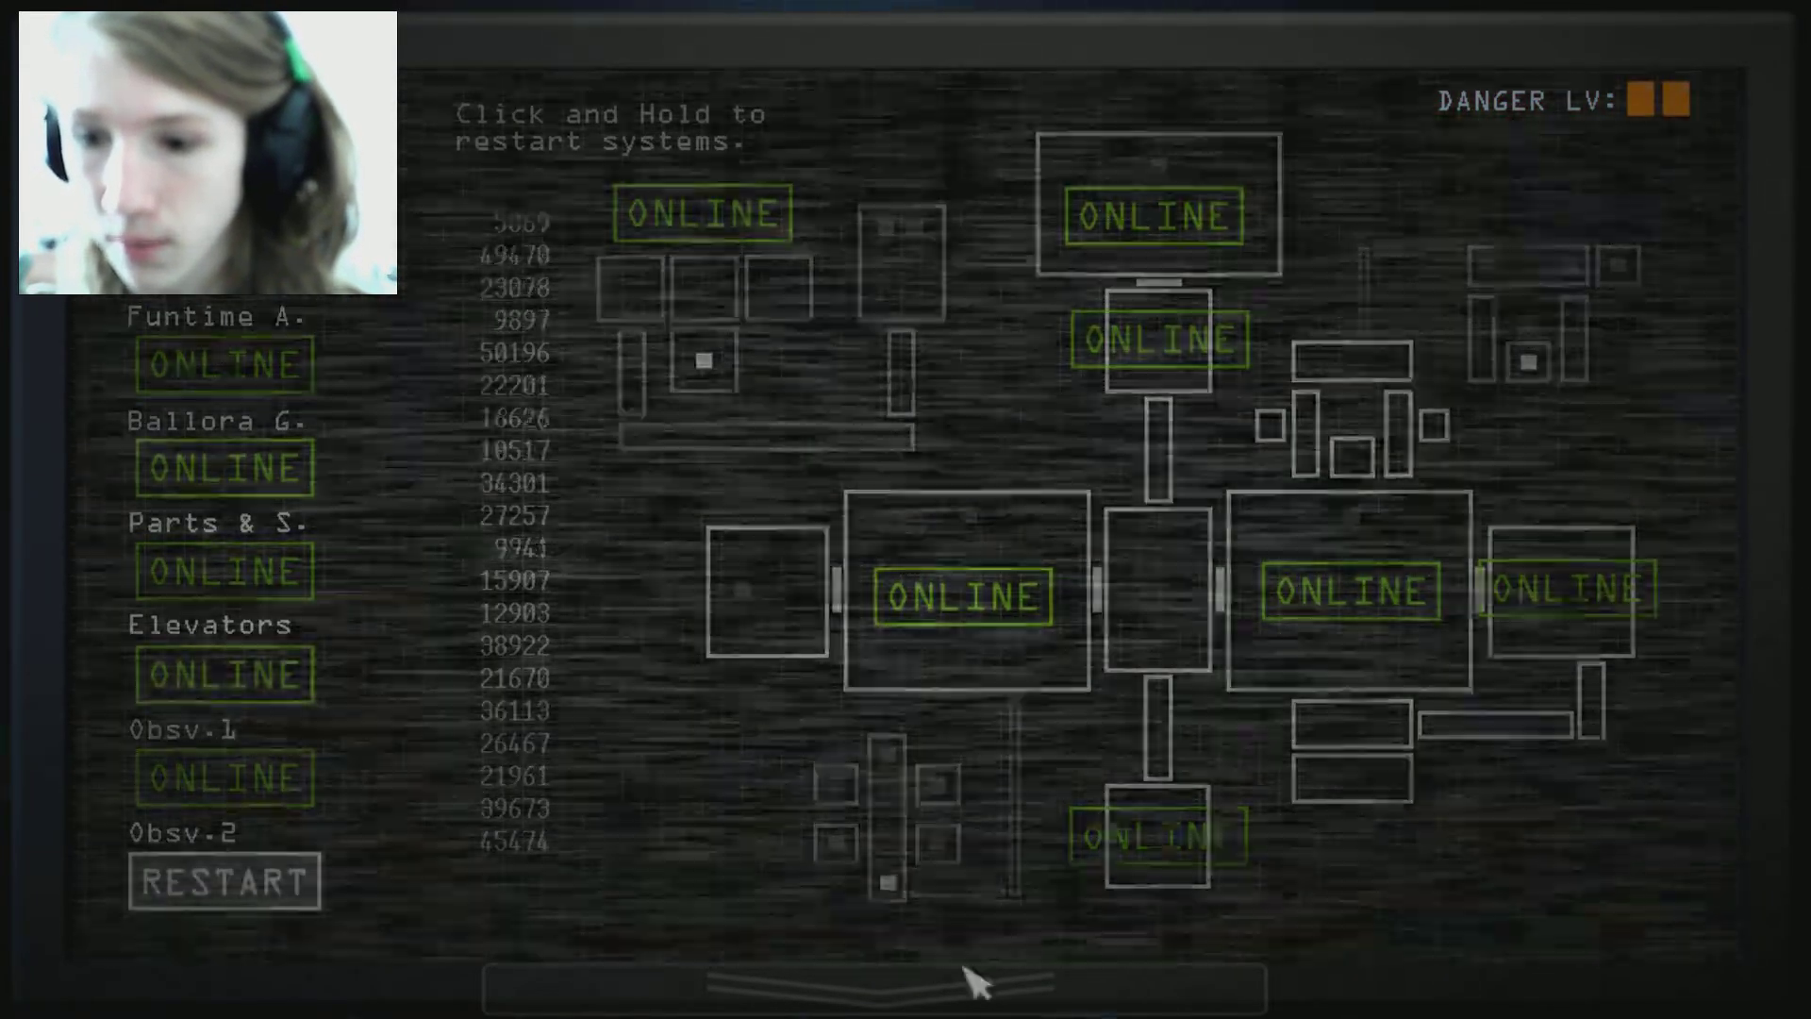
left_click(905, 987)
left_click(906, 601)
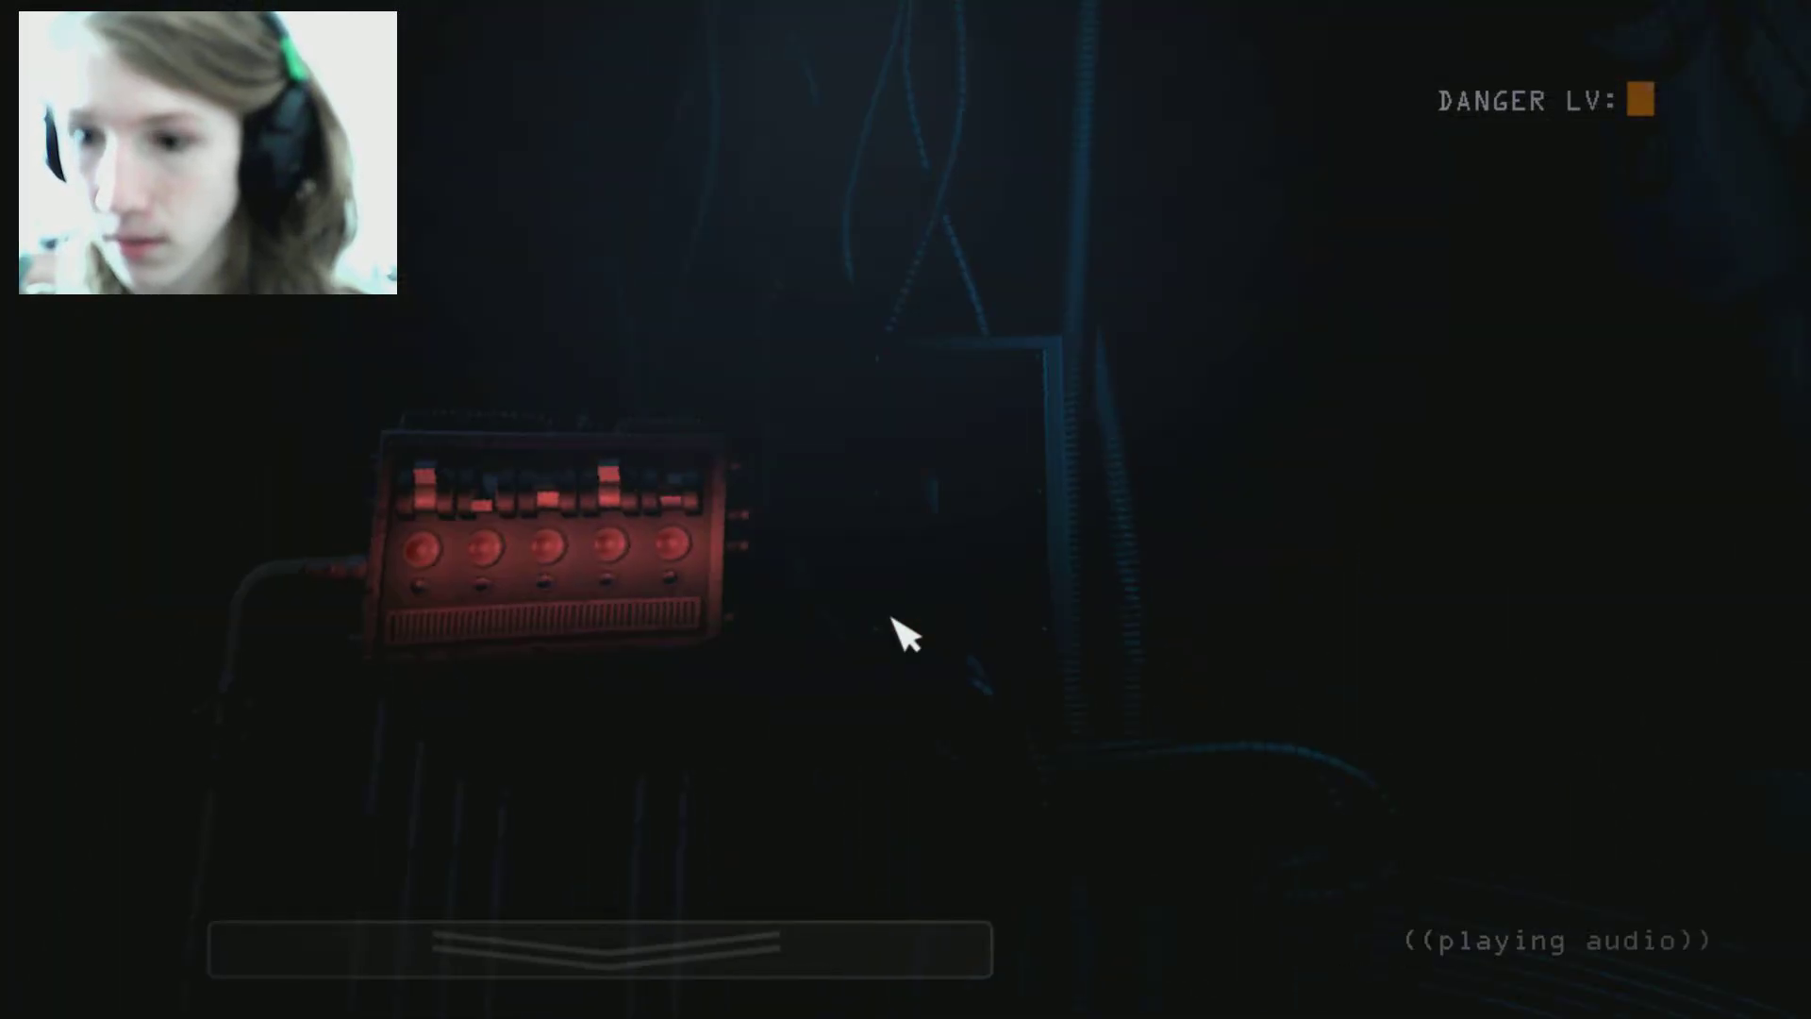